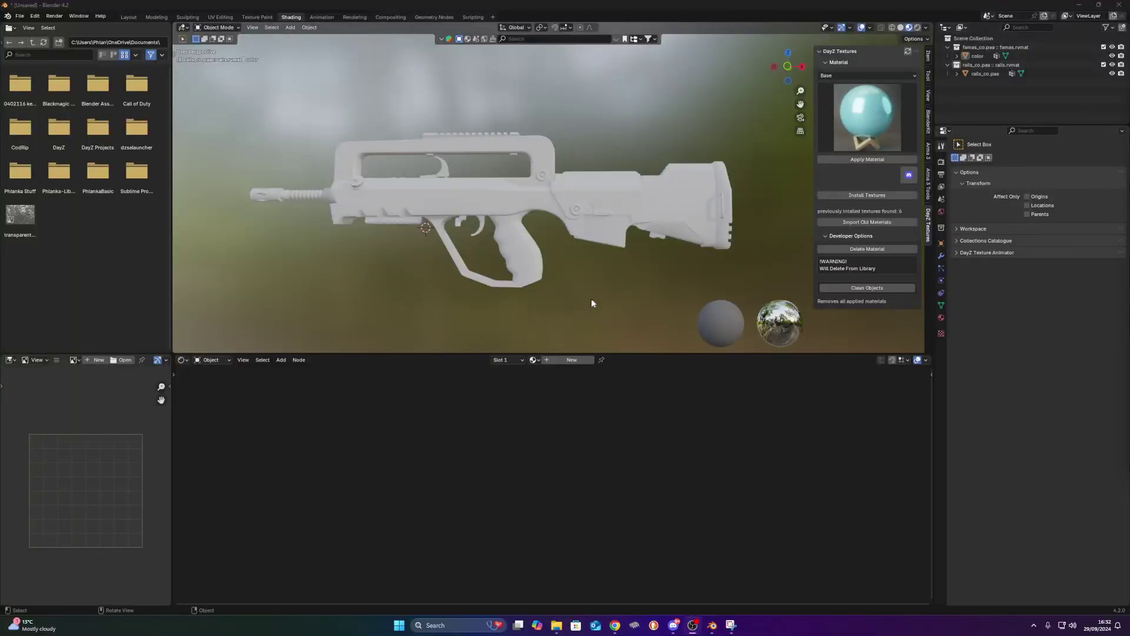
- Apply the Base material from DayZ Textures to the main rifle body and name the material "body"
{"action": "middle_click_drag", "start_coordinate": [540, 299], "coordinate": [571, 297]}
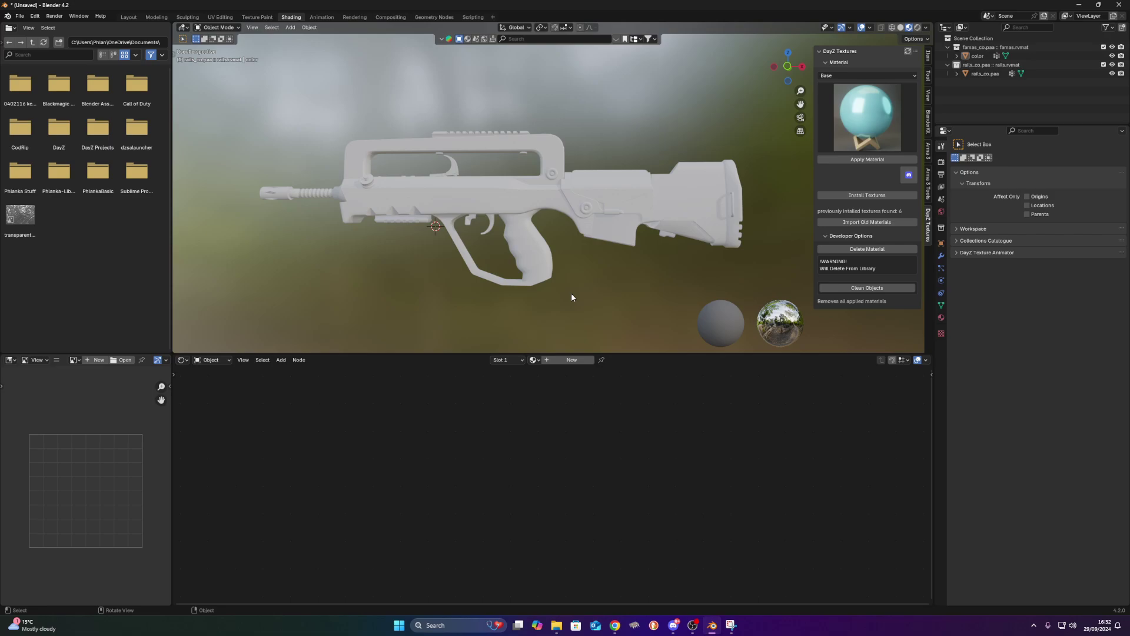
{"action": "middle_click_drag", "start_coordinate": [609, 206], "coordinate": [599, 287]}
{"action": "left_click", "coordinate": [625, 240]}
{"action": "middle_click_drag", "start_coordinate": [539, 256], "coordinate": [566, 265]}
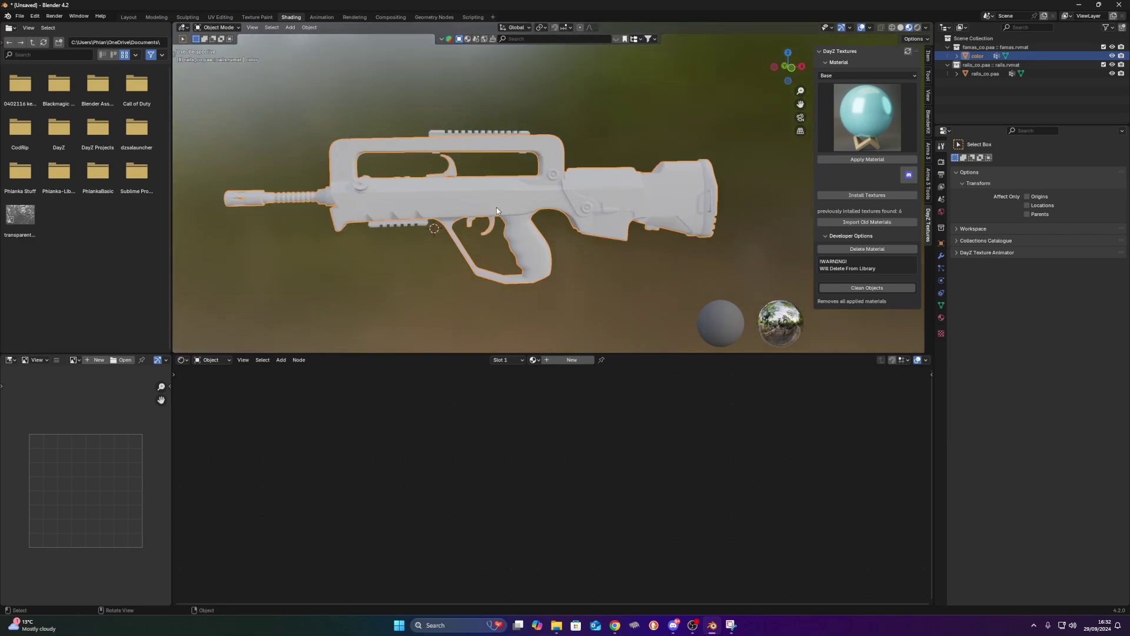
{"action": "scroll", "coordinate": [496, 210], "scroll_direction": "up", "scroll_amount": 2}
{"action": "left_click", "coordinate": [499, 144]}
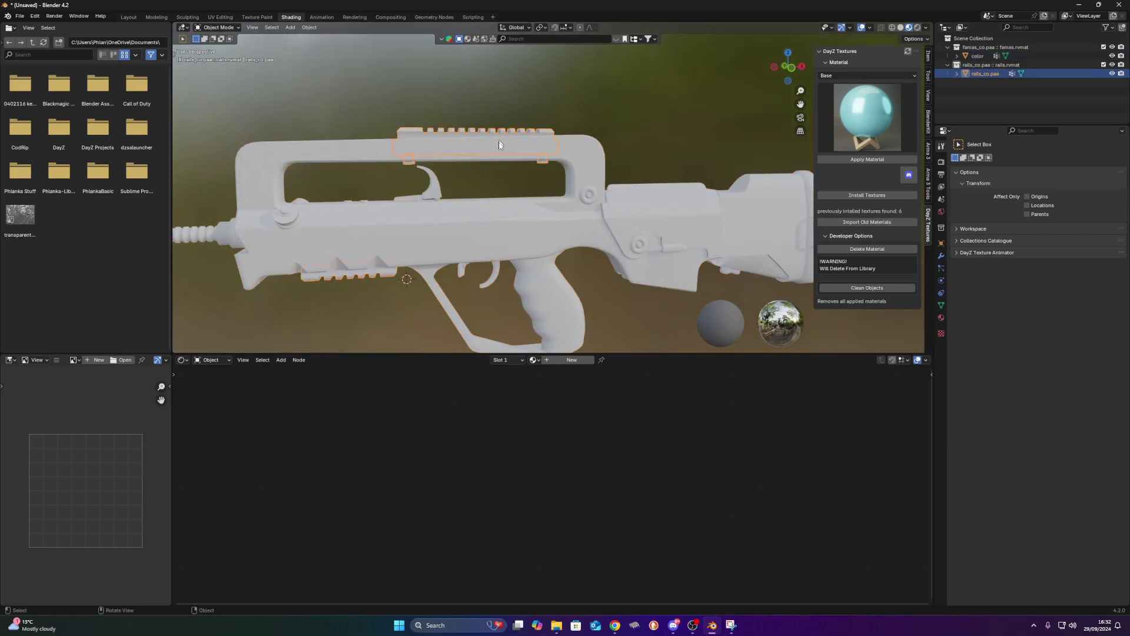
{"action": "left_click", "coordinate": [598, 164]}
{"action": "mouse_move", "coordinate": [592, 288]}
{"action": "middle_mouse_down"}
{"action": "mouse_move", "coordinate": [536, 242]}
{"action": "mouse_move", "coordinate": [702, 197]}
{"action": "middle_mouse_up"}
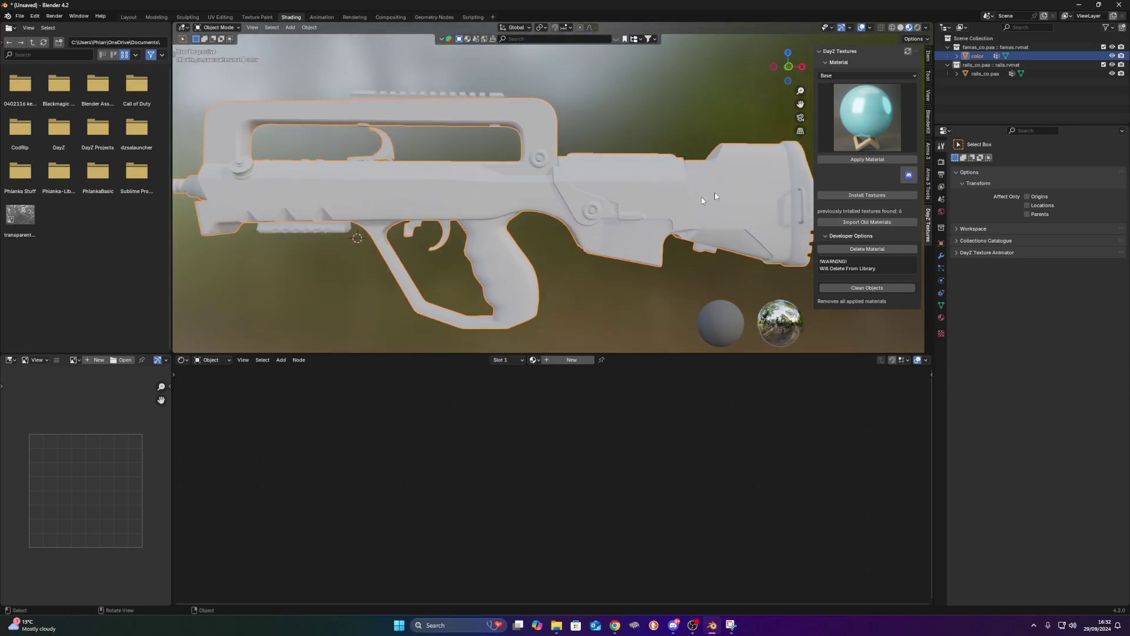
{"action": "left_click", "coordinate": [856, 161]}
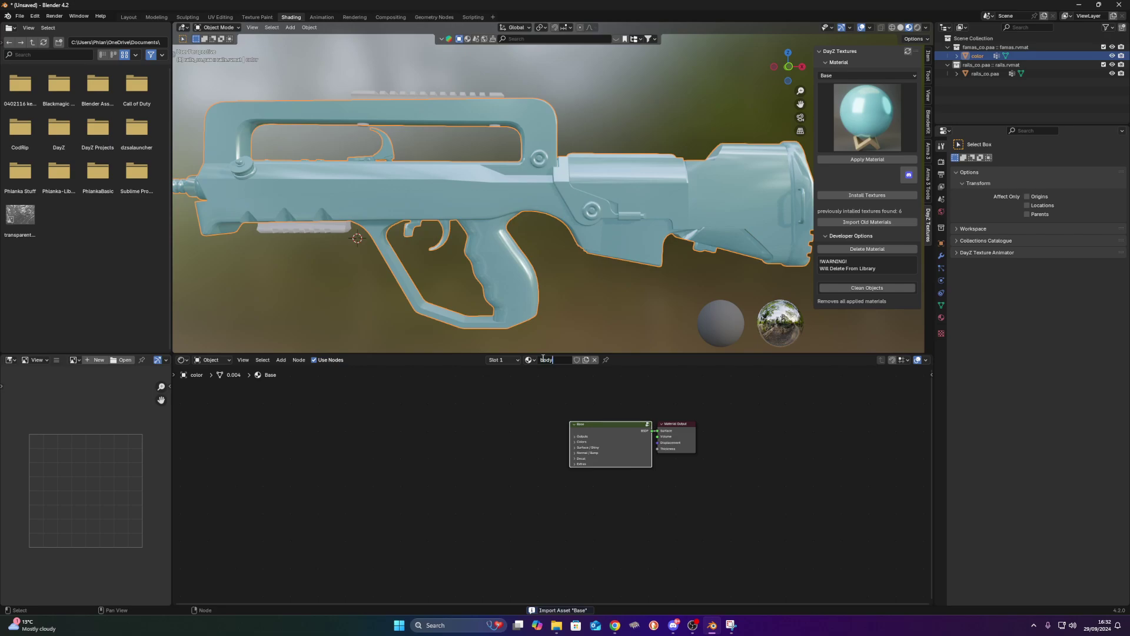
- Apply the Base material to the rifle's rails object and name the material "rail"
{"action": "left_click", "coordinate": [312, 228]}
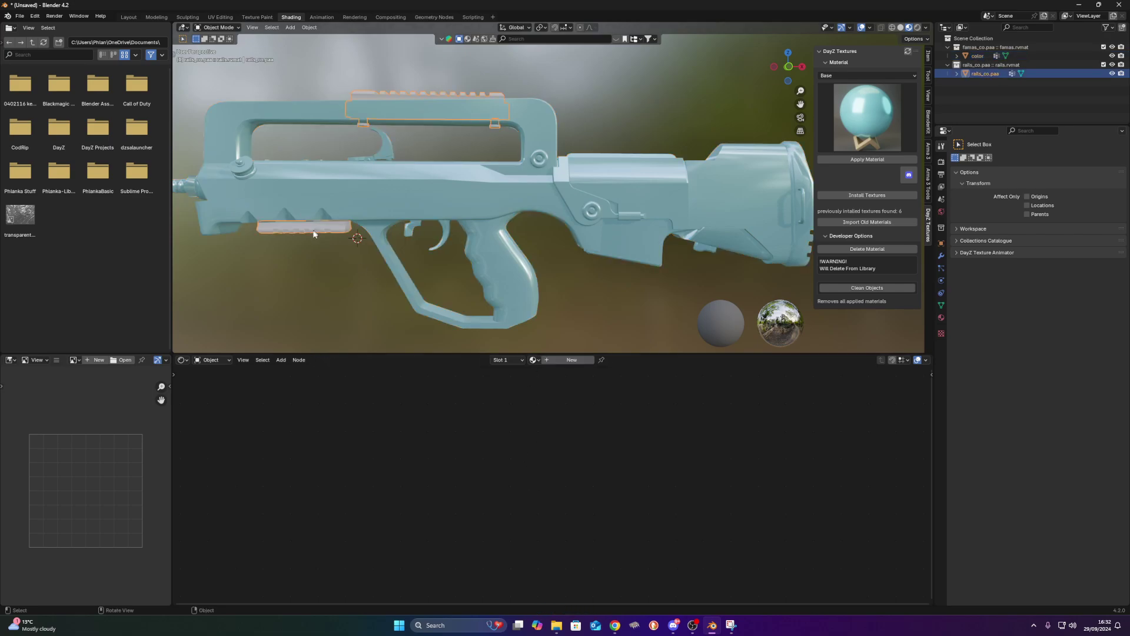
{"action": "left_click", "coordinate": [867, 159]}
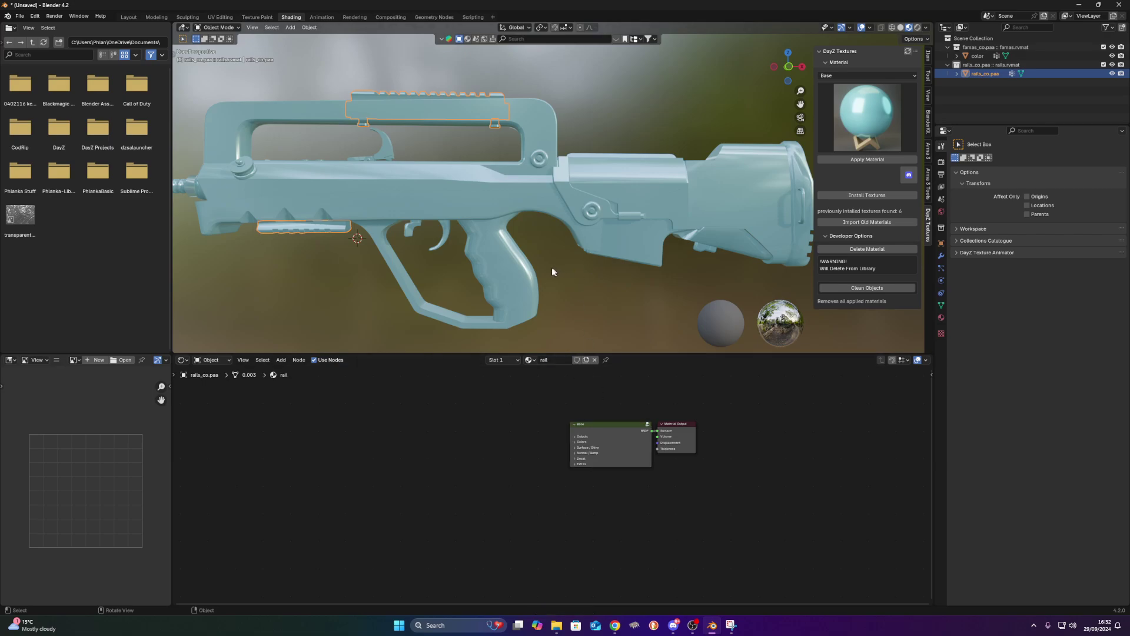
- Select the rifle body and expand the Colors section of its Base shader node
{"action": "scroll", "coordinate": [552, 272], "scroll_direction": "up", "scroll_amount": 1}
{"action": "middle_click_drag", "start_coordinate": [552, 272], "coordinate": [595, 244], "text": "shift"}
{"action": "middle_click_drag", "start_coordinate": [522, 261], "coordinate": [604, 259], "text": "shift"}
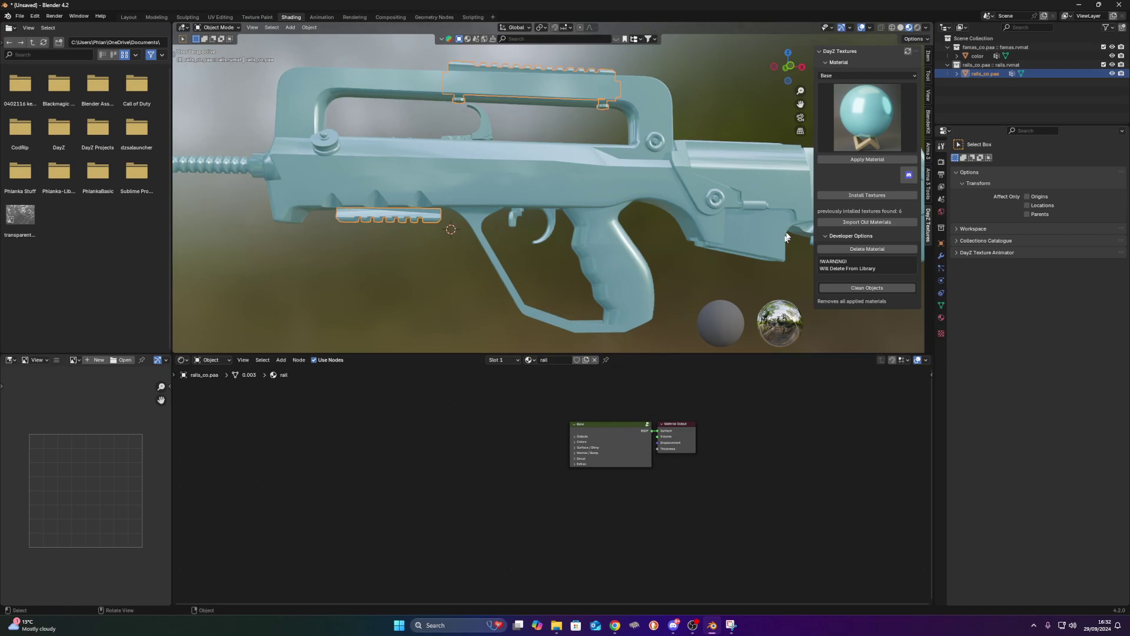
{"action": "left_click", "coordinate": [758, 189]}
{"action": "middle_click_drag", "start_coordinate": [704, 224], "coordinate": [676, 225]}
{"action": "scroll", "coordinate": [599, 447], "scroll_direction": "up", "scroll_amount": 1}
{"action": "middle_click_drag", "start_coordinate": [600, 438], "coordinate": [621, 421], "text": "shift"}
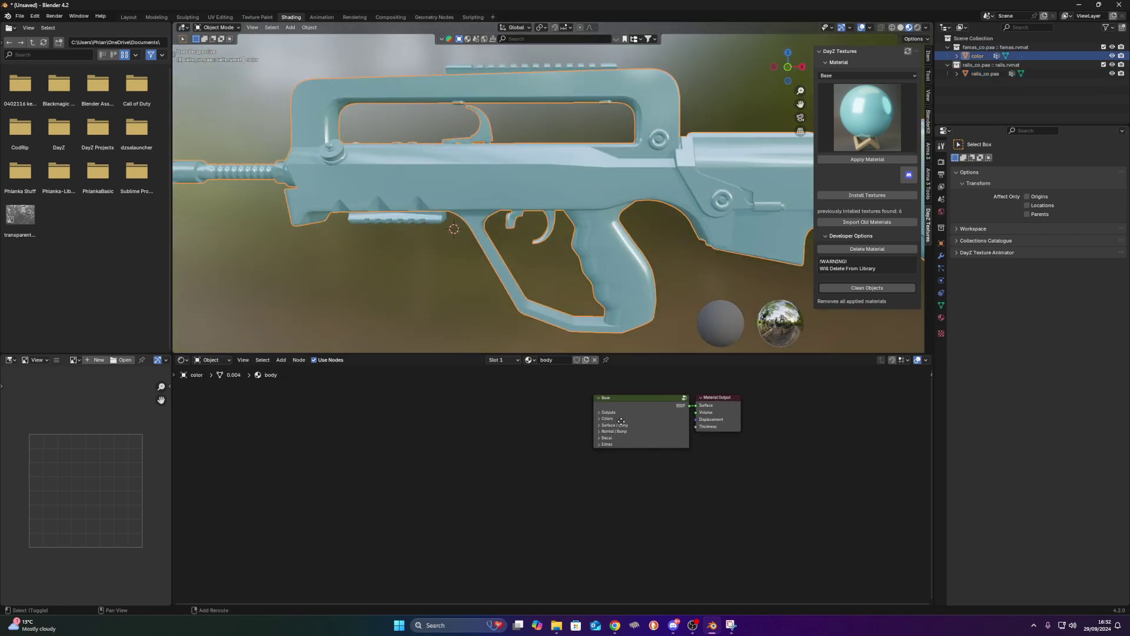
{"action": "scroll", "coordinate": [582, 447], "scroll_direction": "up", "scroll_amount": 1}
{"action": "left_click", "coordinate": [537, 440]}
{"action": "scroll", "coordinate": [558, 439], "scroll_direction": "up", "scroll_amount": 2}
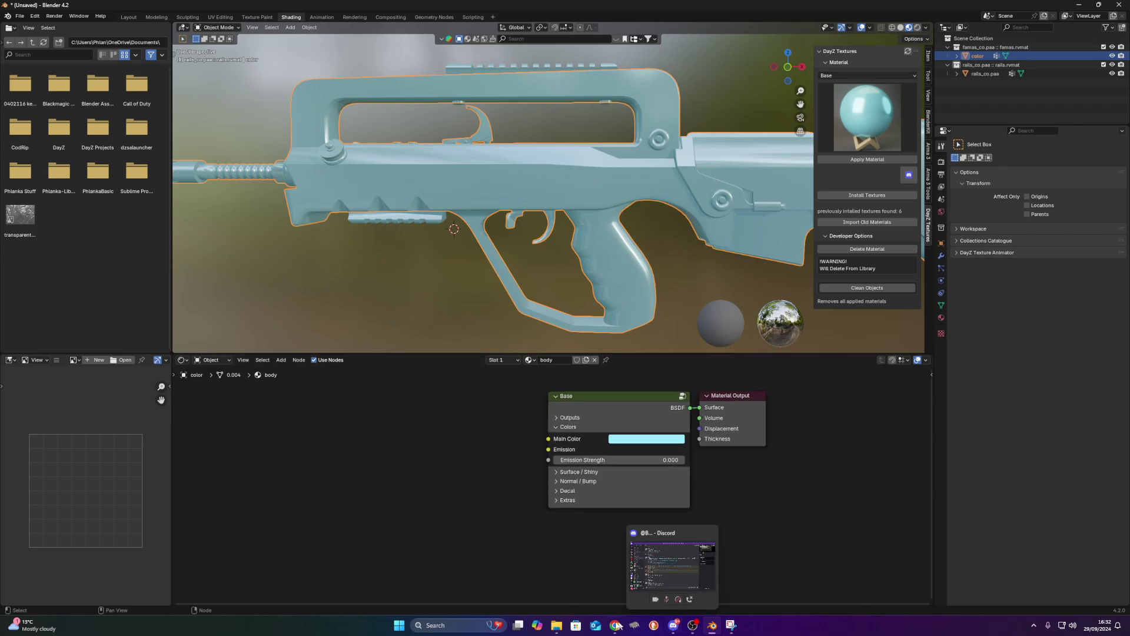
- Bring famas_co.png from the famas folder in File Explorer into the body material and connect its Color output to Main Color
{"action": "mouse_move", "coordinate": [556, 624]}
{"action": "left_click", "coordinate": [471, 574]}
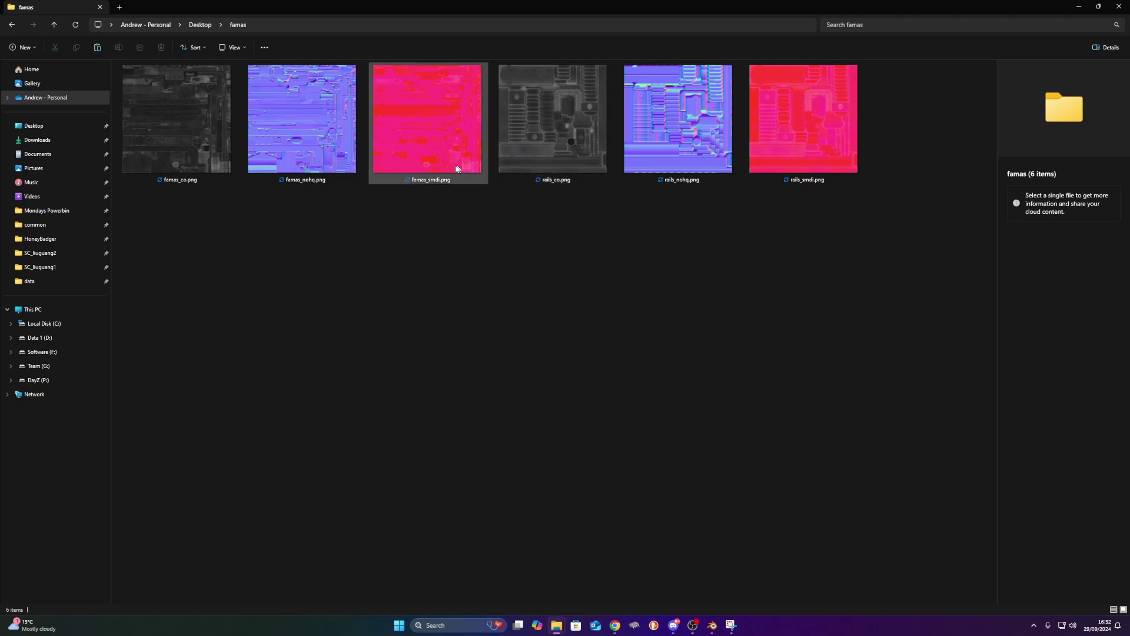
{"action": "left_click", "coordinate": [214, 160]}
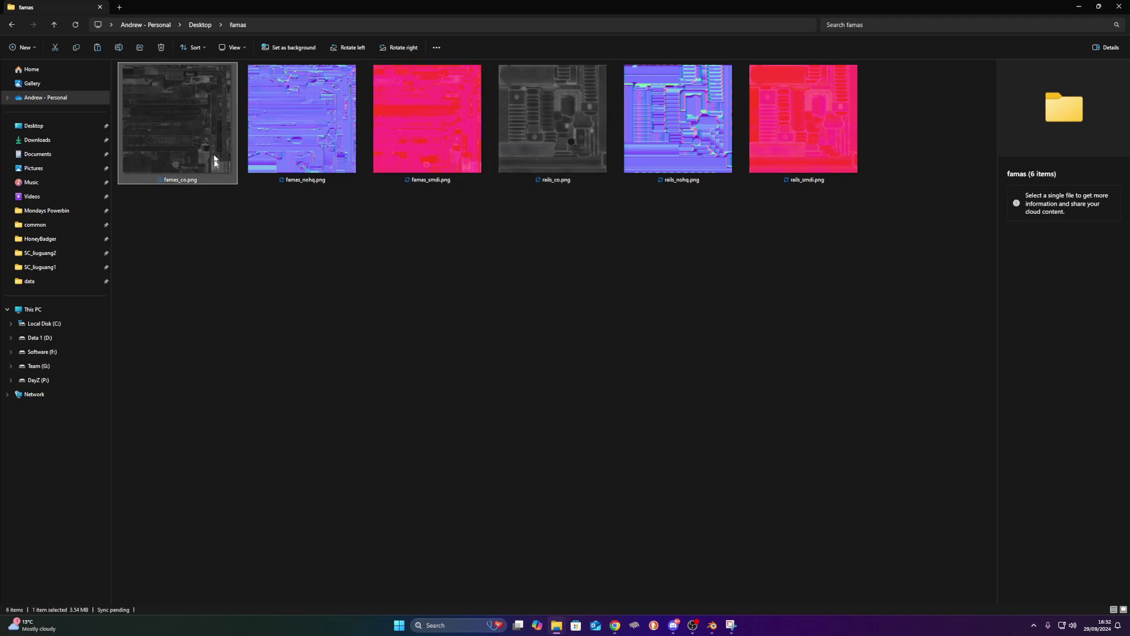
{"action": "key", "text": "alt+Tab"}
{"action": "left_click_drag", "start_coordinate": [165, 118], "coordinate": [309, 440]}
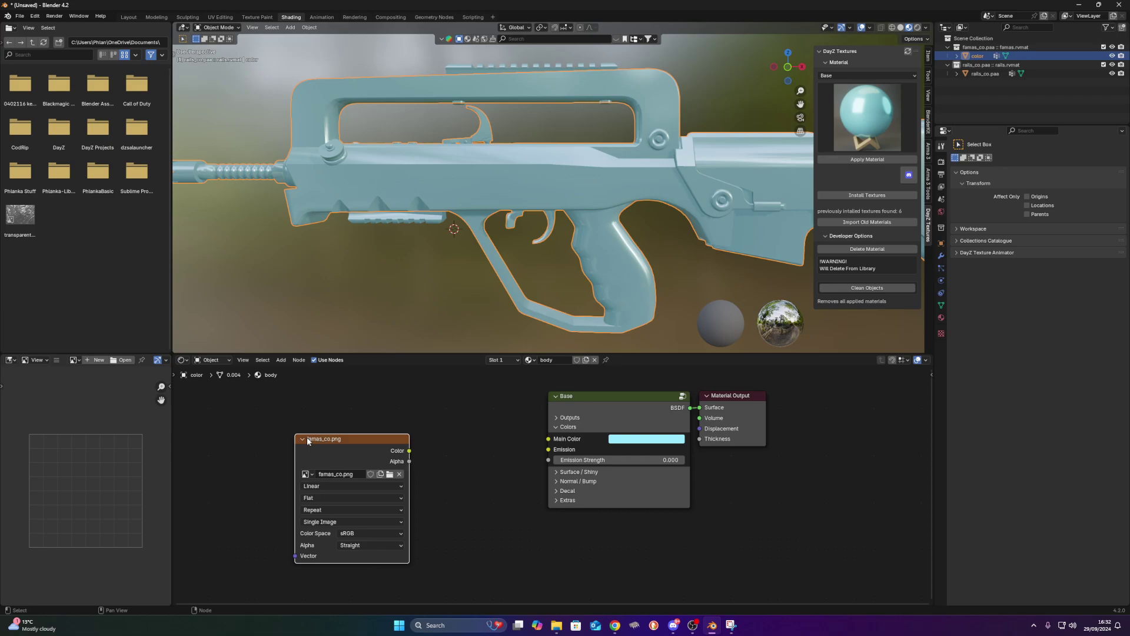
{"action": "left_click_drag", "start_coordinate": [412, 452], "coordinate": [547, 438]}
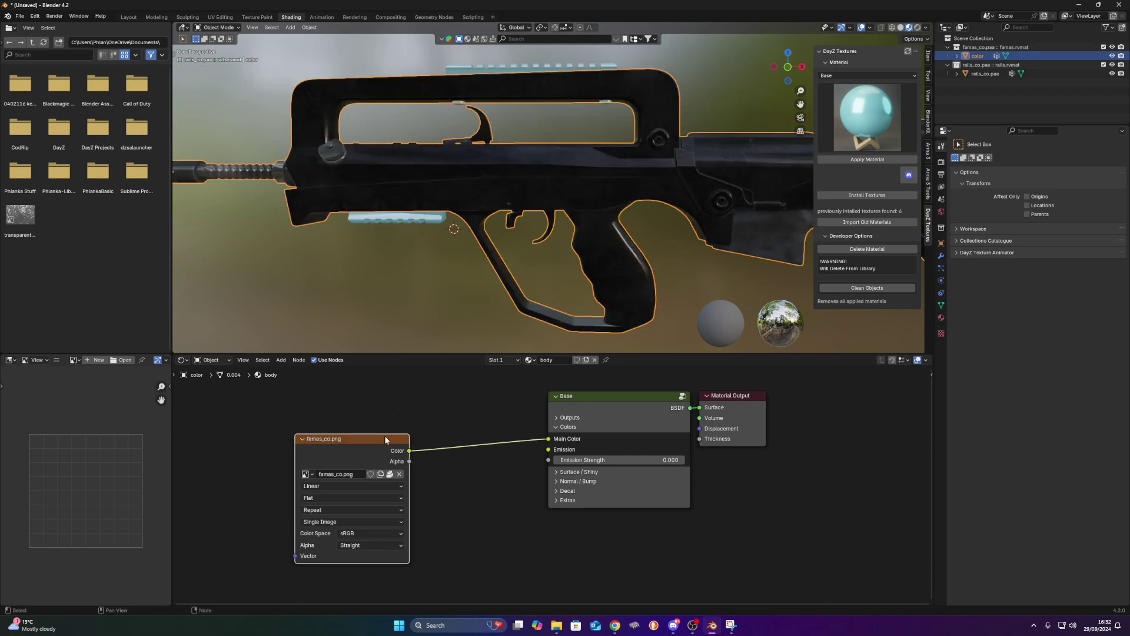
{"action": "left_click_drag", "start_coordinate": [383, 436], "coordinate": [475, 406]}
- Add famas_nohq.png from the famas folder in File Explorer as an image texture below the famas_co.png node
{"action": "middle_click_drag", "start_coordinate": [518, 271], "coordinate": [526, 343]}
{"action": "key", "text": "alt+Tab"}
{"action": "left_click_drag", "start_coordinate": [302, 158], "coordinate": [422, 561]}
{"action": "key", "text": "alt+Tab"}
{"action": "middle_click_drag", "start_coordinate": [422, 562], "coordinate": [463, 433]}
{"action": "left_click_drag", "start_coordinate": [463, 431], "coordinate": [465, 423]}
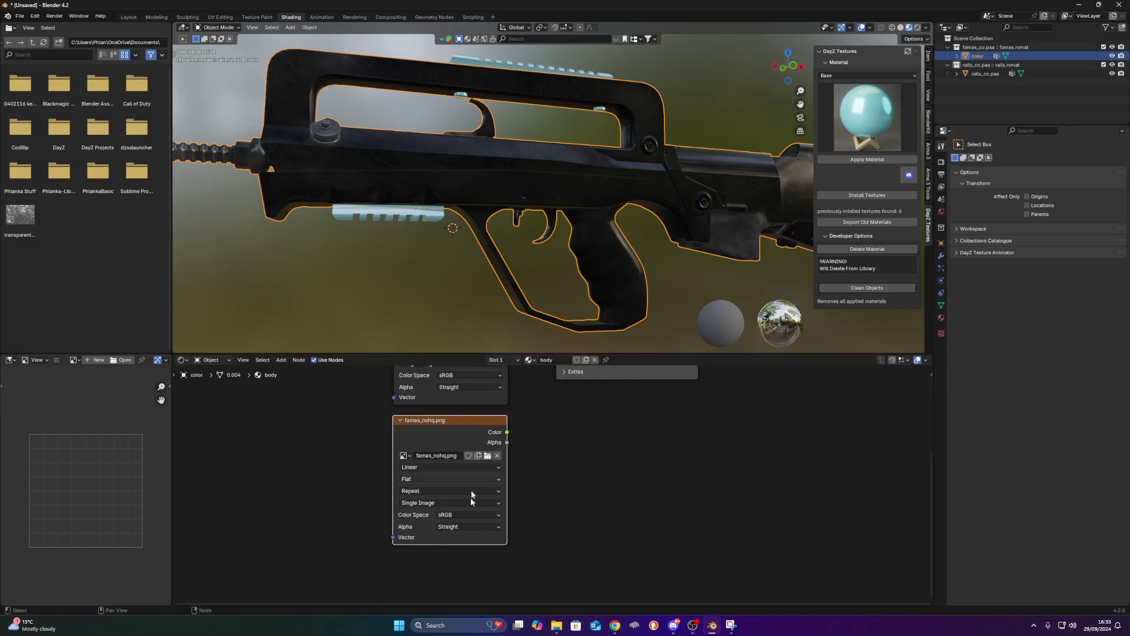
- Set the color space of the famas_nohq.png texture node to Non-Color
{"action": "scroll", "coordinate": [443, 518], "scroll_direction": "up", "scroll_amount": 3}
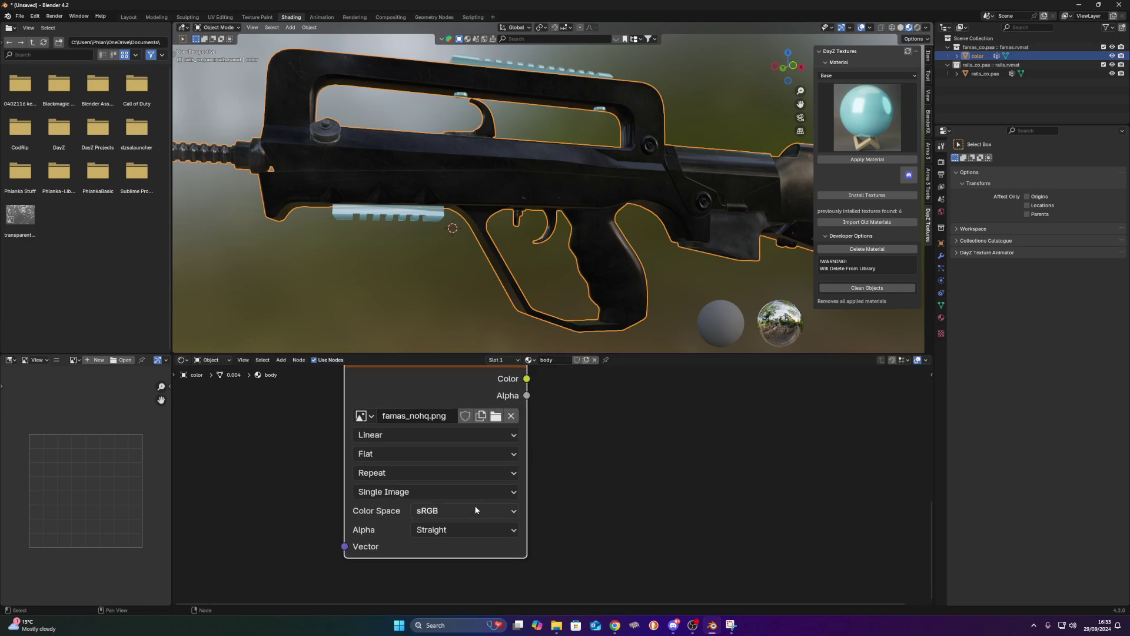
{"action": "left_click", "coordinate": [454, 510]}
{"action": "left_click", "coordinate": [608, 428]}
{"action": "middle_click_drag", "start_coordinate": [425, 383], "coordinate": [397, 436]}
{"action": "scroll", "coordinate": [396, 436], "scroll_direction": "down", "scroll_amount": 3}
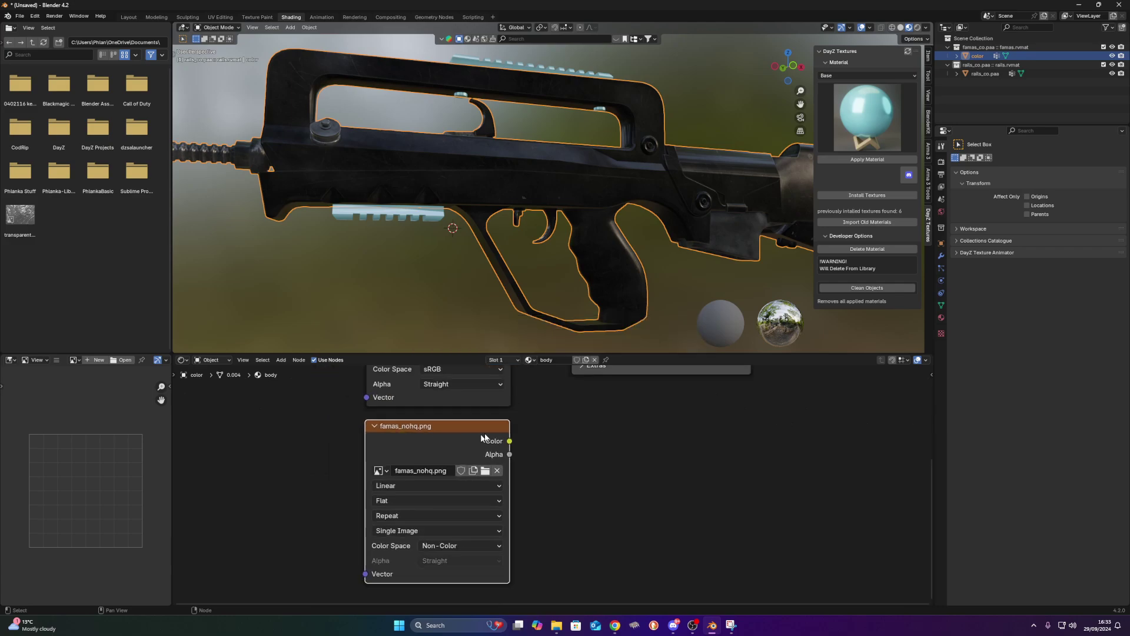
- Expand the Base node's Normal / Bump section, connect famas_nohq.png's Color output to NOHQ and set NOHQ Mix to 1.000
{"action": "middle_click_drag", "start_coordinate": [465, 412], "coordinate": [474, 478]}
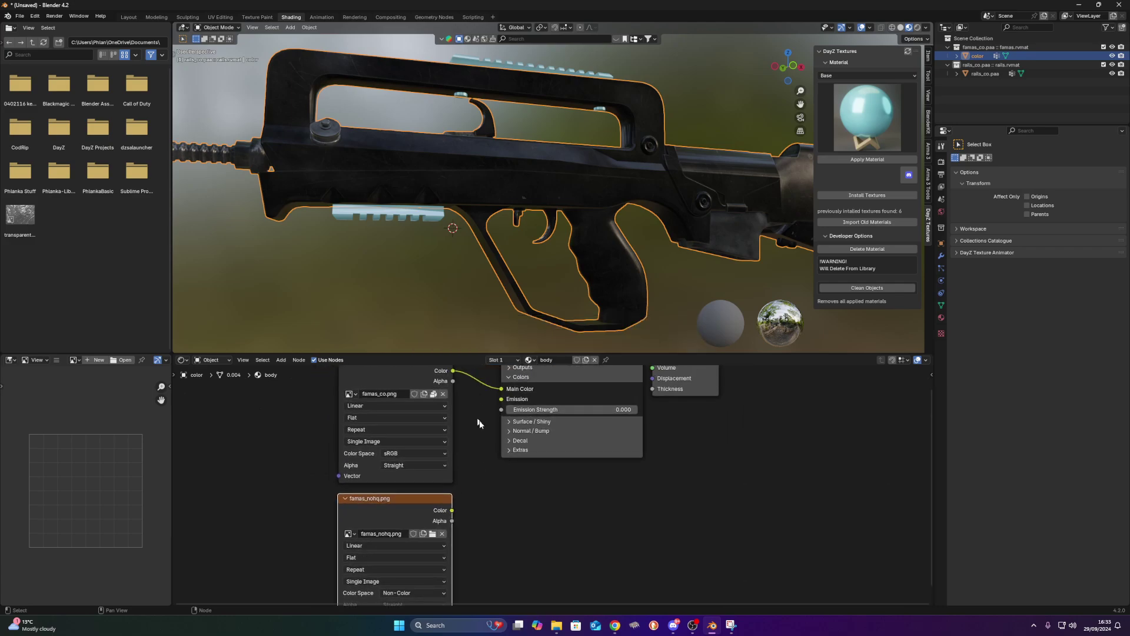
{"action": "left_click", "coordinate": [511, 431]}
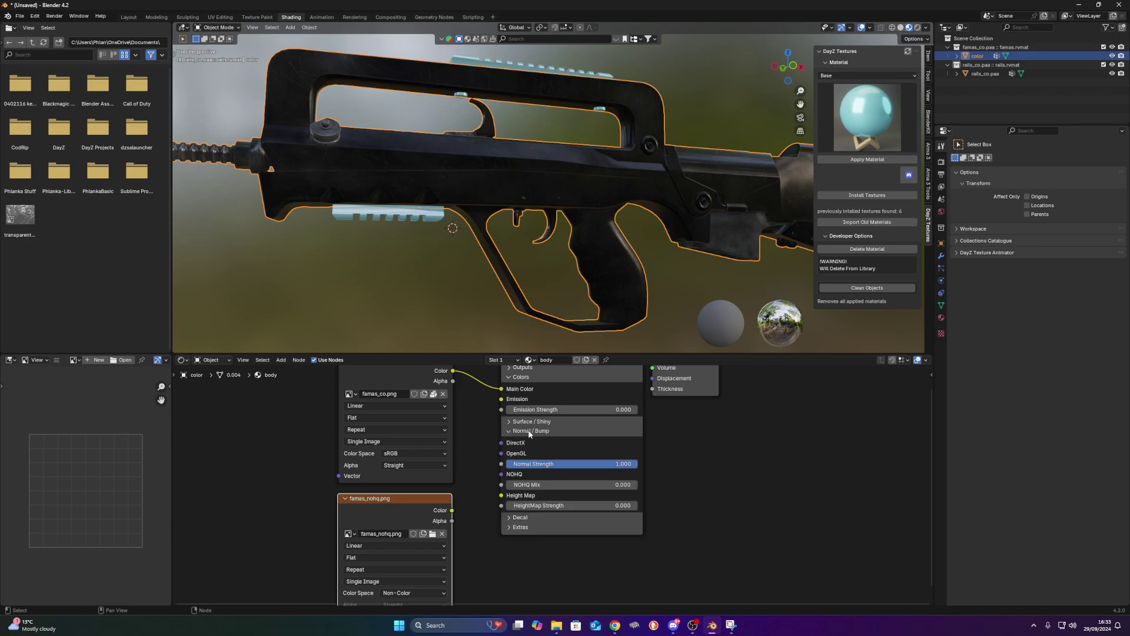
{"action": "scroll", "coordinate": [528, 434], "scroll_direction": "up", "scroll_amount": 1}
{"action": "middle_click_drag", "start_coordinate": [456, 511], "coordinate": [529, 469]}
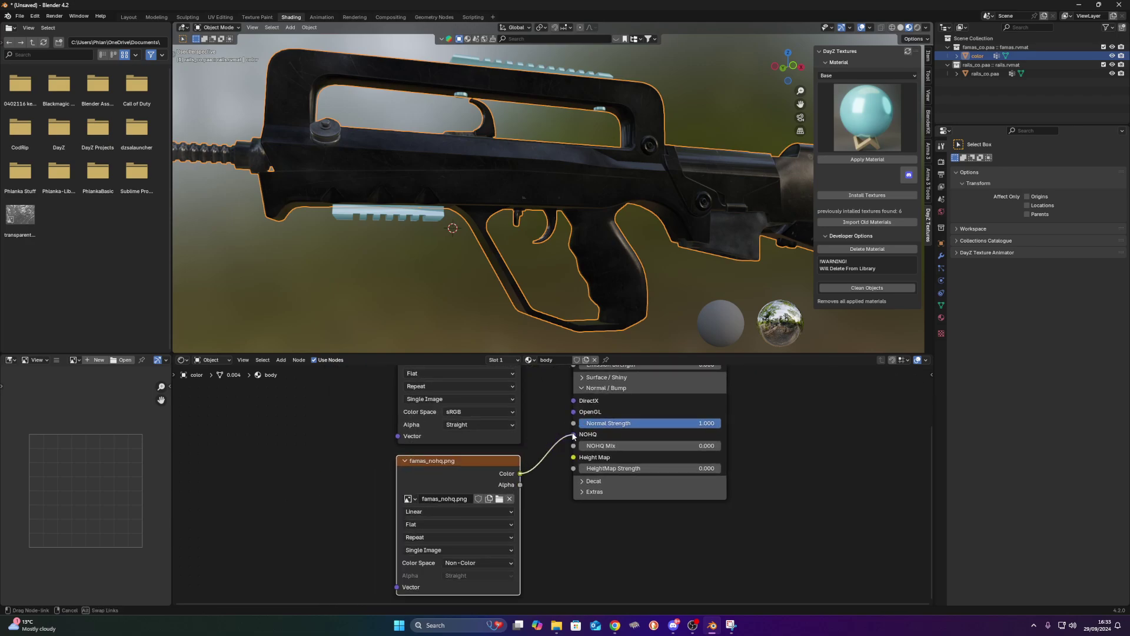
{"action": "left_click_drag", "start_coordinate": [573, 435], "coordinate": [718, 446]}
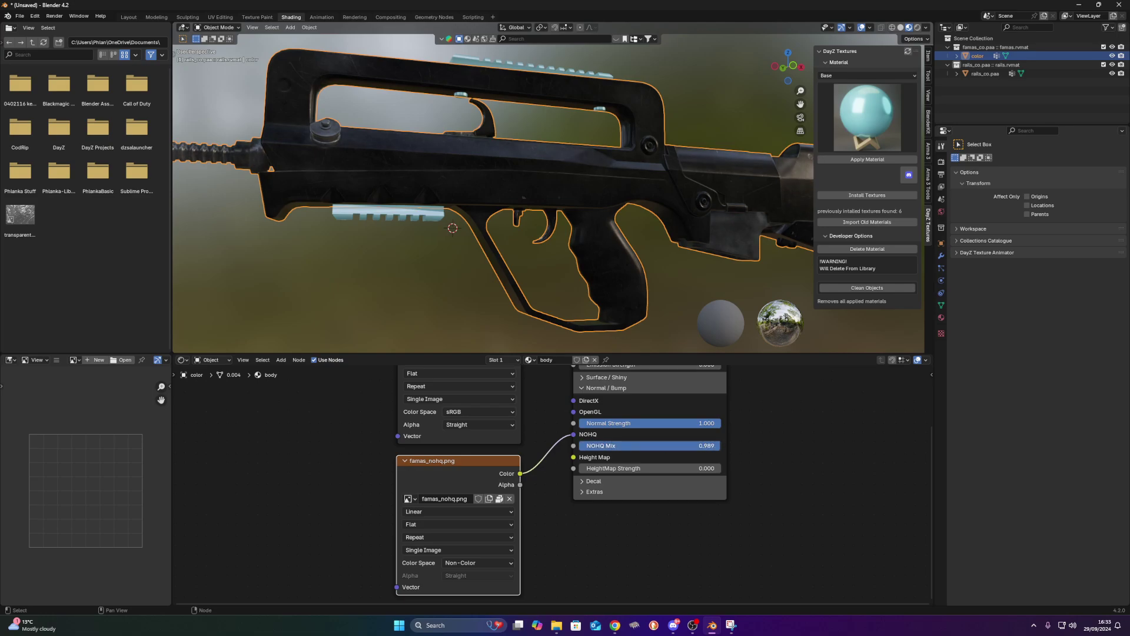
- Collapse the famas_nohq.png and famas_co.png nodes, space them beside the Base node, and collapse its Normal / Bump section
{"action": "middle_click_drag", "start_coordinate": [569, 284], "coordinate": [629, 223]}
{"action": "scroll", "coordinate": [656, 187], "scroll_direction": "up", "scroll_amount": 3}
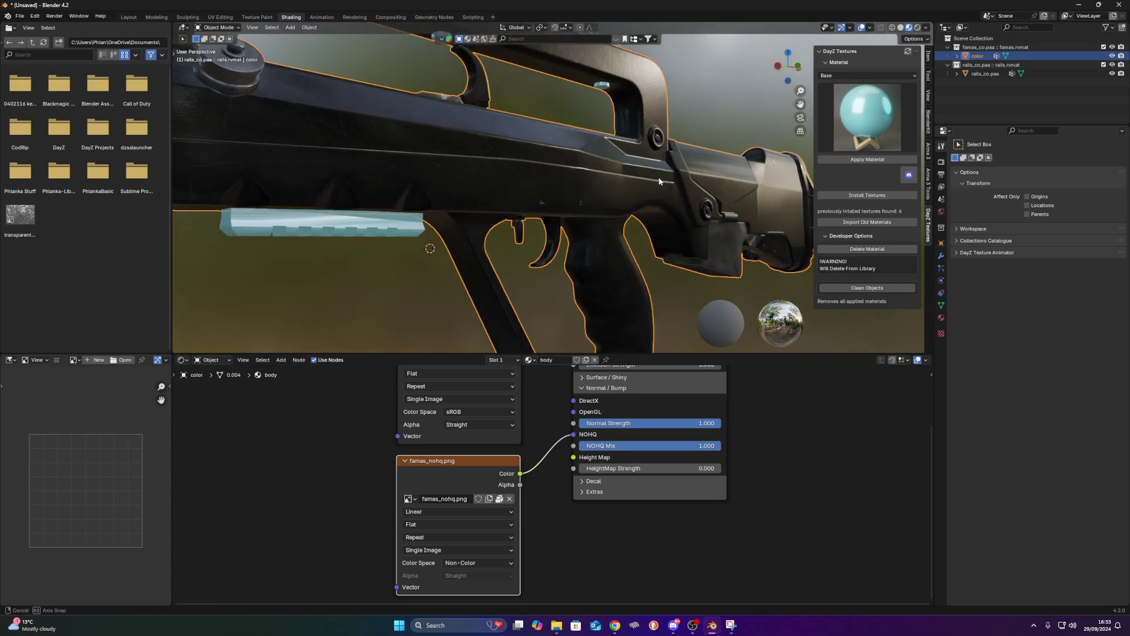
{"action": "middle_click_drag", "start_coordinate": [660, 181], "coordinate": [592, 181]}
{"action": "middle_click_drag", "start_coordinate": [506, 155], "coordinate": [544, 203]}
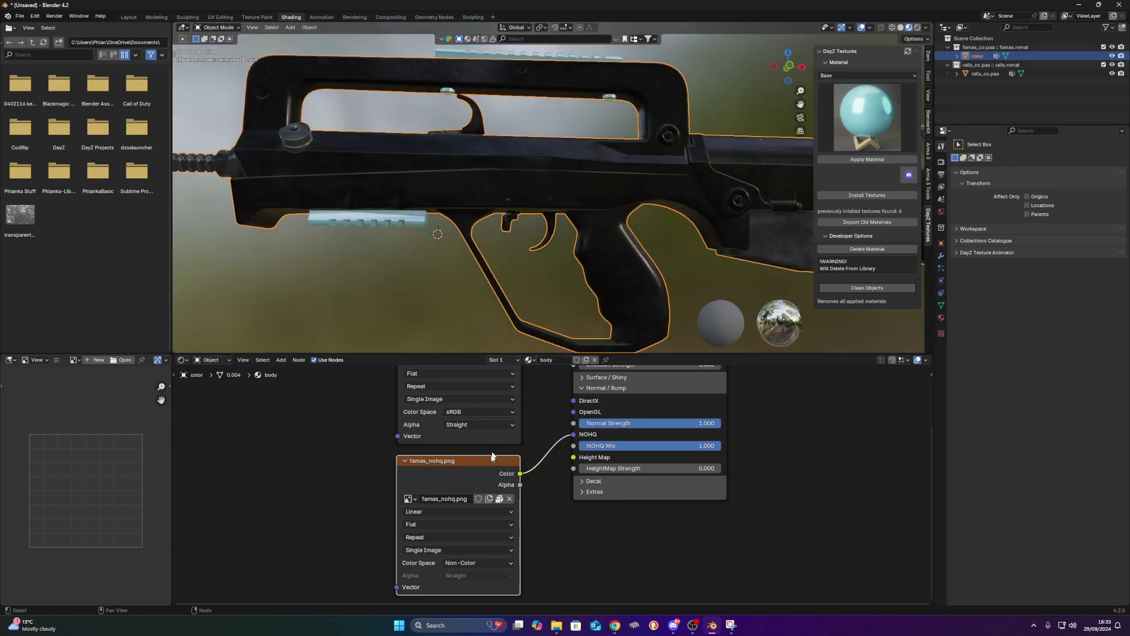
{"action": "left_click", "coordinate": [405, 461]}
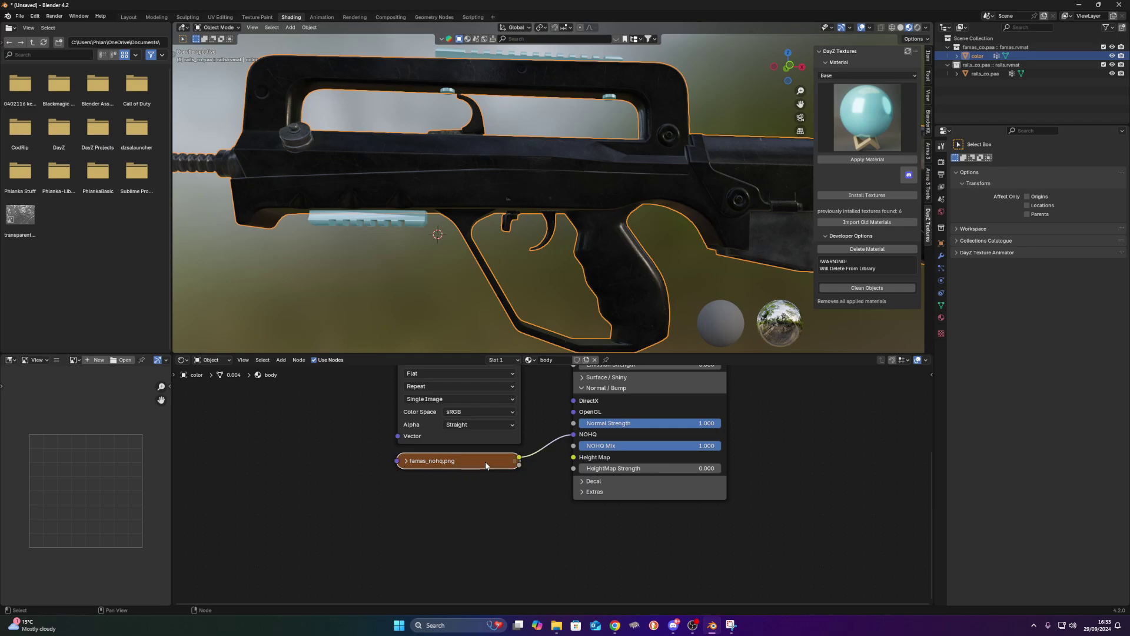
{"action": "key", "text": "Home"}
{"action": "left_click", "coordinate": [419, 402]}
{"action": "left_click_drag", "start_coordinate": [466, 406], "coordinate": [462, 443]}
{"action": "left_click_drag", "start_coordinate": [481, 544], "coordinate": [478, 523]}
{"action": "left_click", "coordinate": [591, 481]}
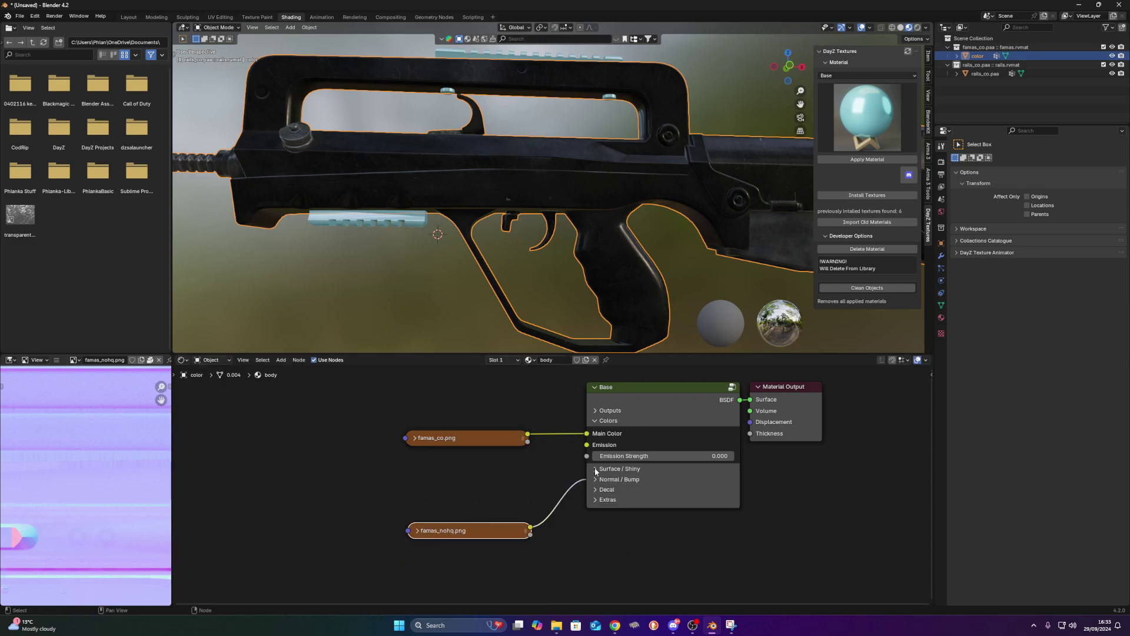
- Expand the Base node's Surface / Shiny section and add famas_smdi.png from the famas folder in File Explorer to the body material
{"action": "left_click", "coordinate": [626, 468]}
{"action": "key", "text": "alt+Tab"}
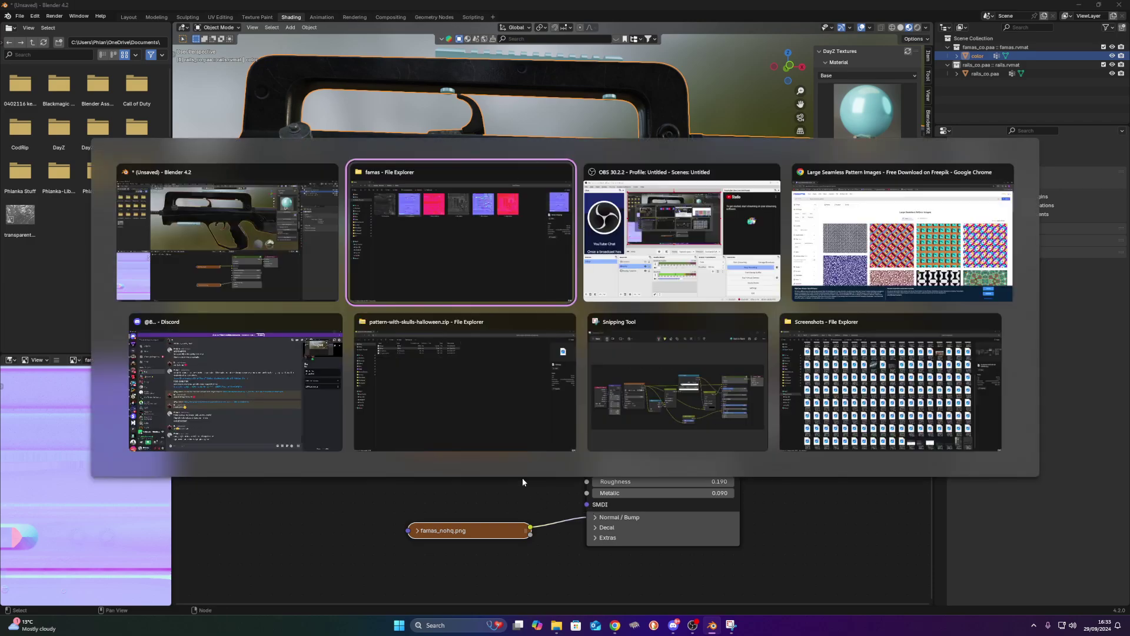
{"action": "mouse_move", "coordinate": [428, 151]}
{"action": "left_mouse_down"}
{"action": "mouse_move", "coordinate": [463, 210]}
{"action": "mouse_move", "coordinate": [577, 178]}
{"action": "mouse_move", "coordinate": [442, 330]}
{"action": "mouse_move", "coordinate": [414, 391]}
{"action": "left_mouse_up"}
{"action": "key", "text": "alt+Tab"}
{"action": "left_click_drag", "start_coordinate": [423, 481], "coordinate": [472, 484]}
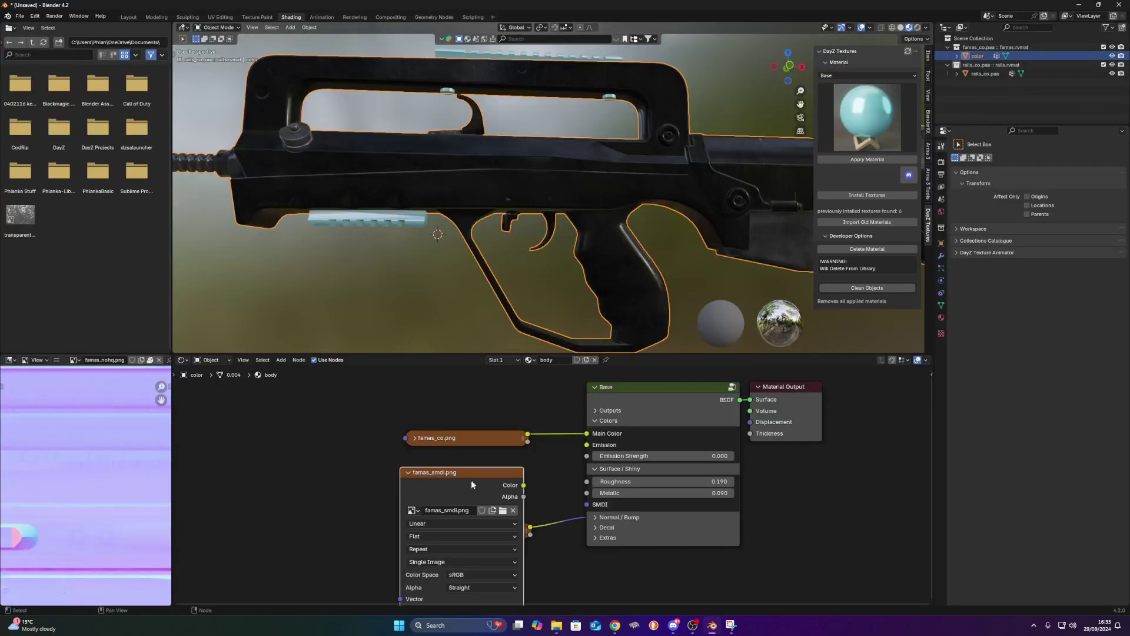
- Set famas_smdi.png to Non-Color, connect its Color output to SMDI, and collapse the node between the other two textures
{"action": "left_click", "coordinate": [479, 574]}
{"action": "left_click", "coordinate": [583, 518]}
{"action": "left_click_drag", "start_coordinate": [585, 504], "coordinate": [587, 504]}
{"action": "left_click", "coordinate": [408, 472]}
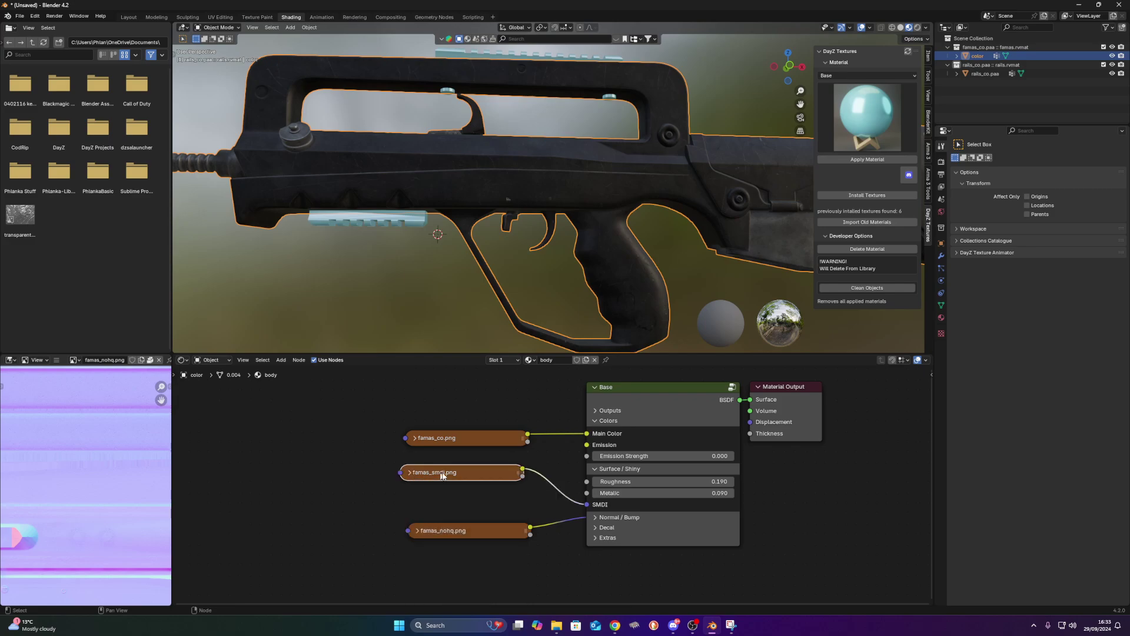
{"action": "left_click_drag", "start_coordinate": [452, 474], "coordinate": [462, 497]}
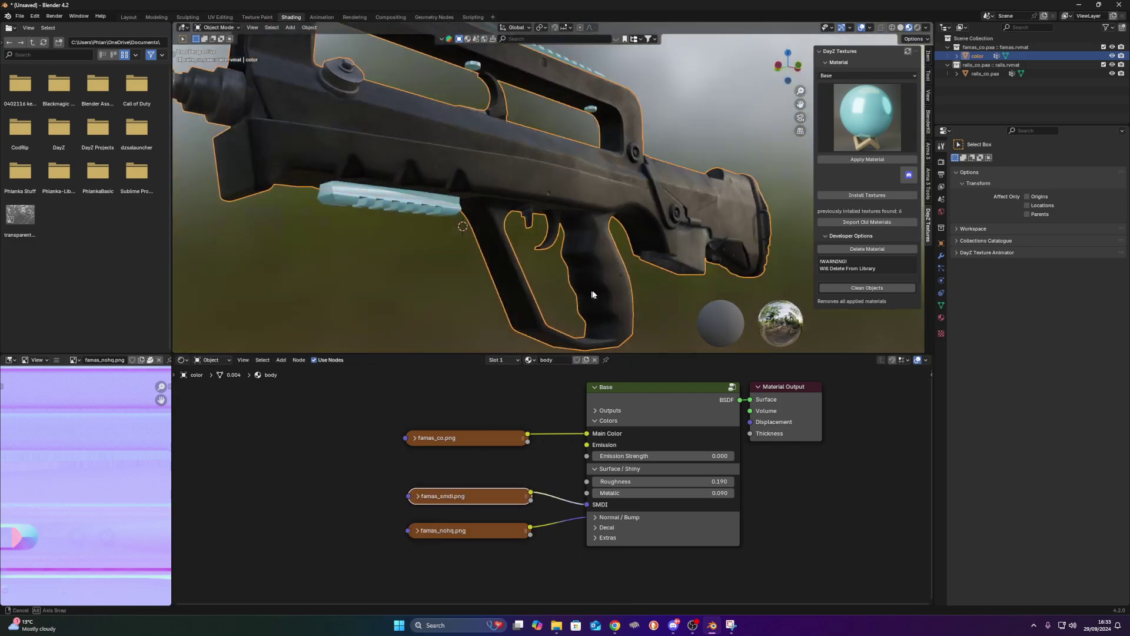
- Select the rails object and add rails_co.png from the famas folder in File Explorer to the rail material
{"action": "mouse_move", "coordinate": [550, 301]}
{"action": "middle_mouse_down"}
{"action": "mouse_move", "coordinate": [590, 295]}
{"action": "mouse_move", "coordinate": [555, 298]}
{"action": "middle_mouse_up"}
{"action": "left_click", "coordinate": [423, 220]}
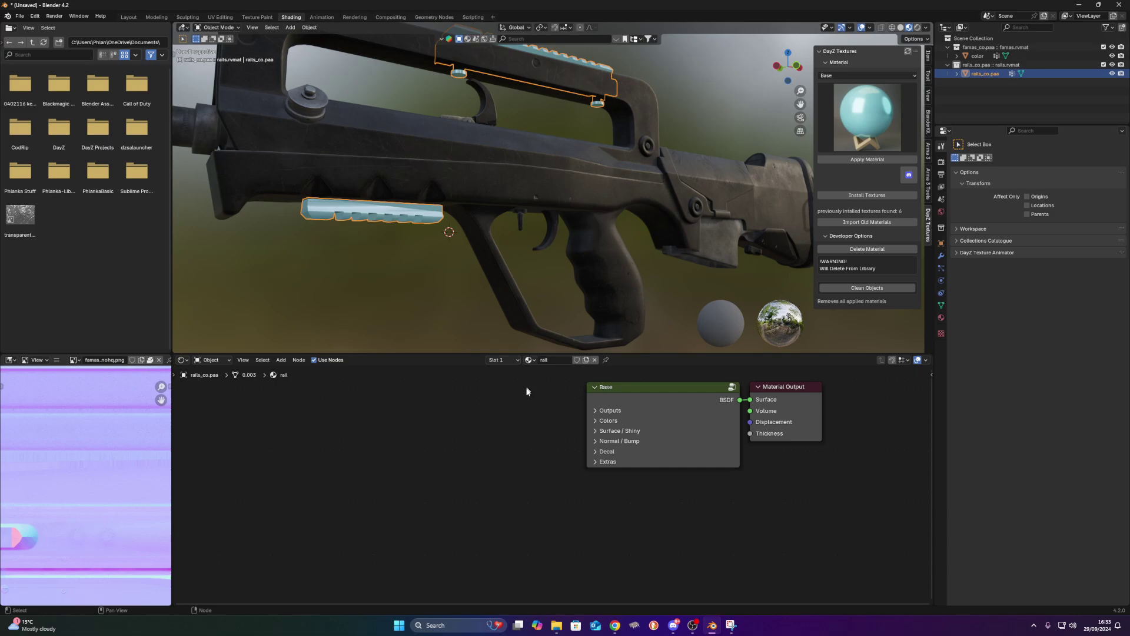
{"action": "middle_click_drag", "start_coordinate": [536, 438], "coordinate": [531, 443]}
{"action": "key", "text": "alt+Tab"}
{"action": "left_click", "coordinate": [782, 165]}
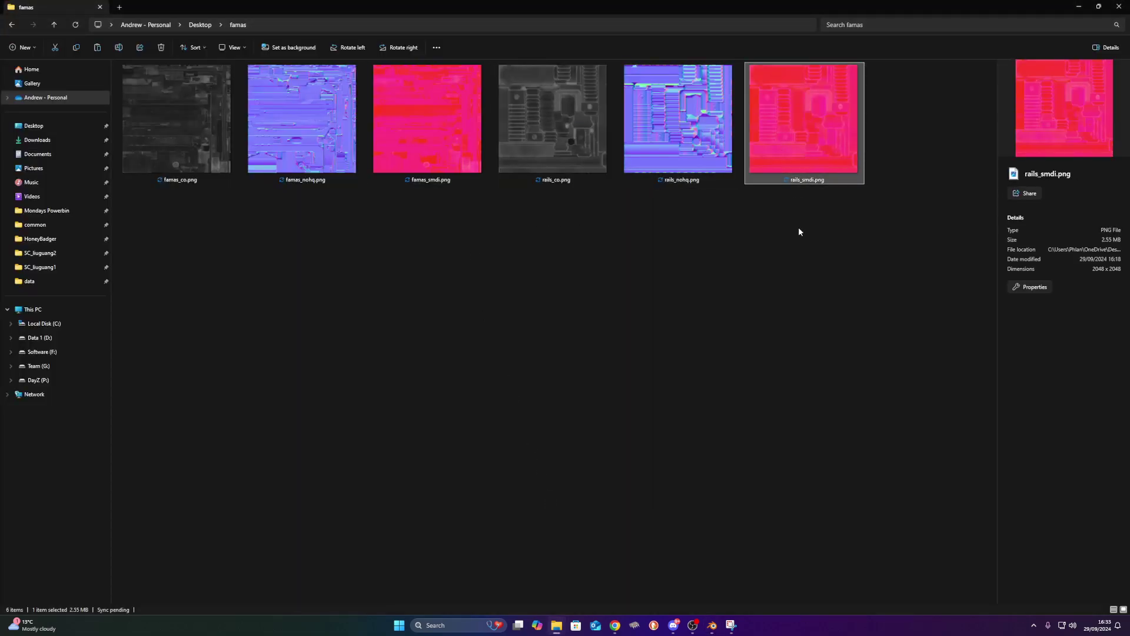
{"action": "left_click", "coordinate": [575, 164]}
{"action": "key", "text": "alt+Tab"}
{"action": "left_click_drag", "start_coordinate": [437, 444], "coordinate": [438, 445]}
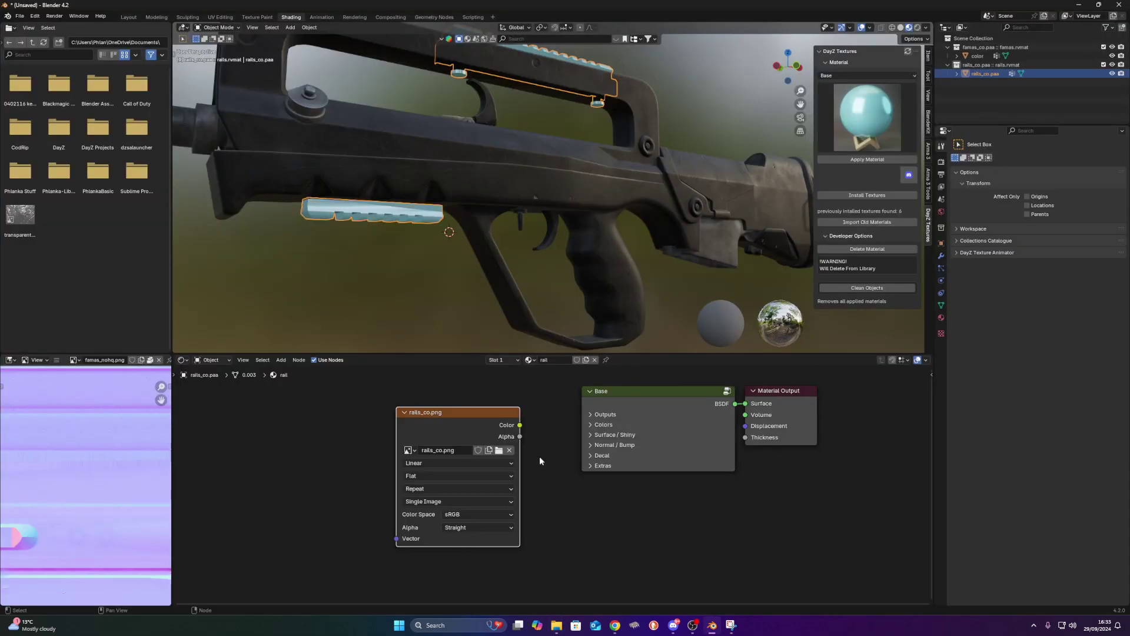
- Connect rails_co.png's Color output to Main Color in the Base node's Colors section, and collapse the texture node beside it
{"action": "left_click", "coordinate": [590, 425]}
{"action": "left_click_drag", "start_coordinate": [520, 425], "coordinate": [582, 437]}
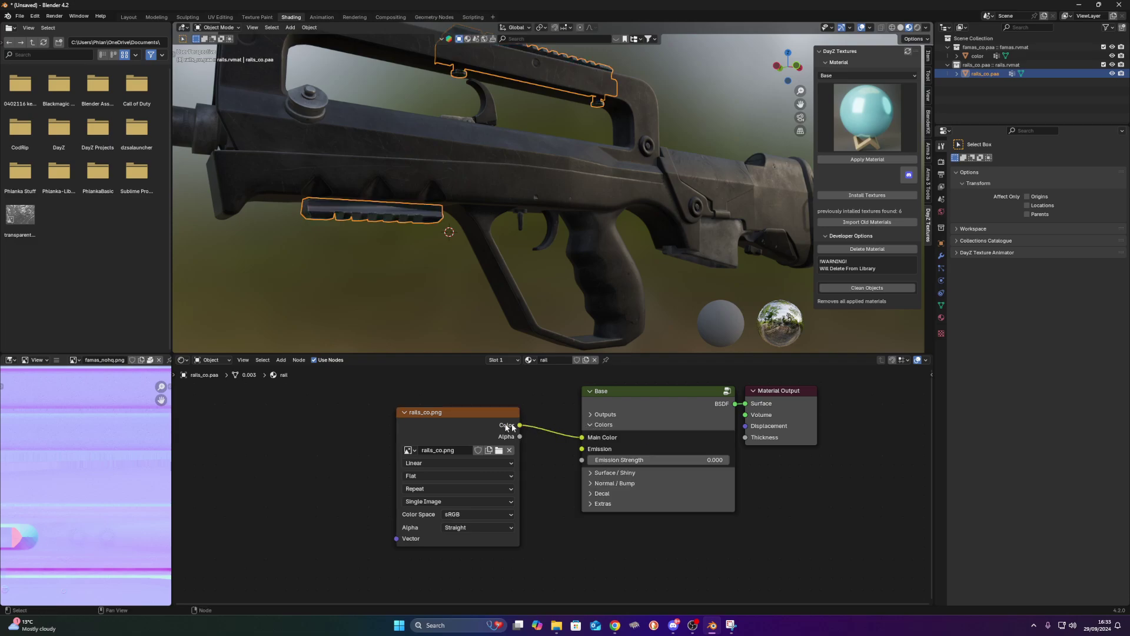
{"action": "left_click", "coordinate": [404, 412]}
{"action": "left_click_drag", "start_coordinate": [468, 429], "coordinate": [472, 450]}
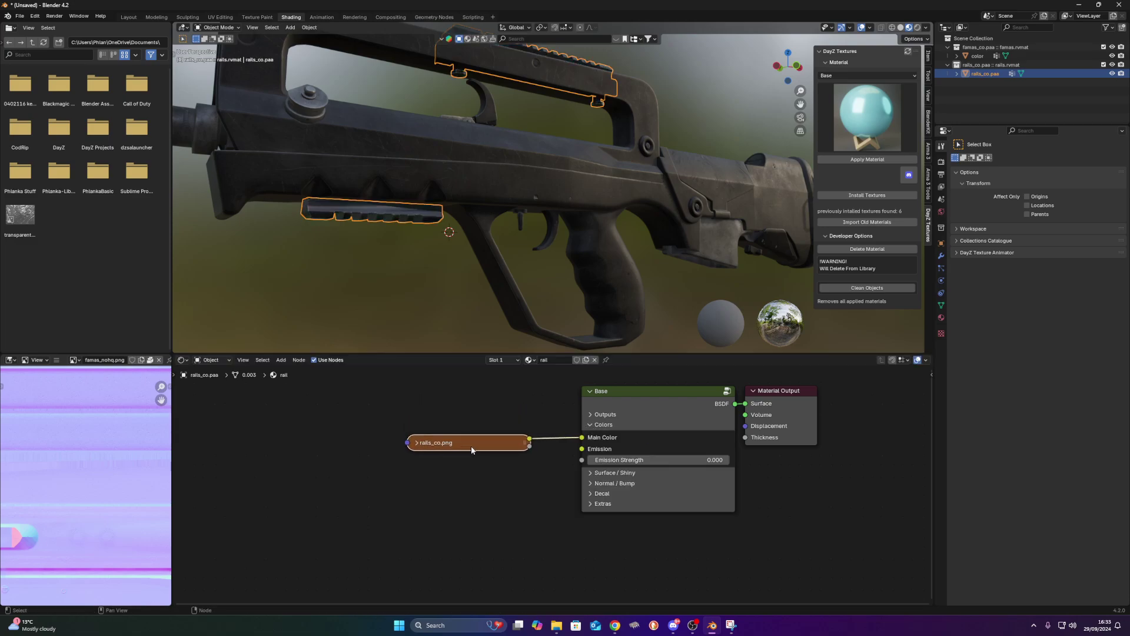
{"action": "left_click", "coordinate": [591, 421]}
{"action": "left_click", "coordinate": [590, 422]}
- Add rails_smdi.png from the famas folder in File Explorer to the rail material and expand the Base node's Surface / Shiny section
{"action": "key", "text": "alt+Tab"}
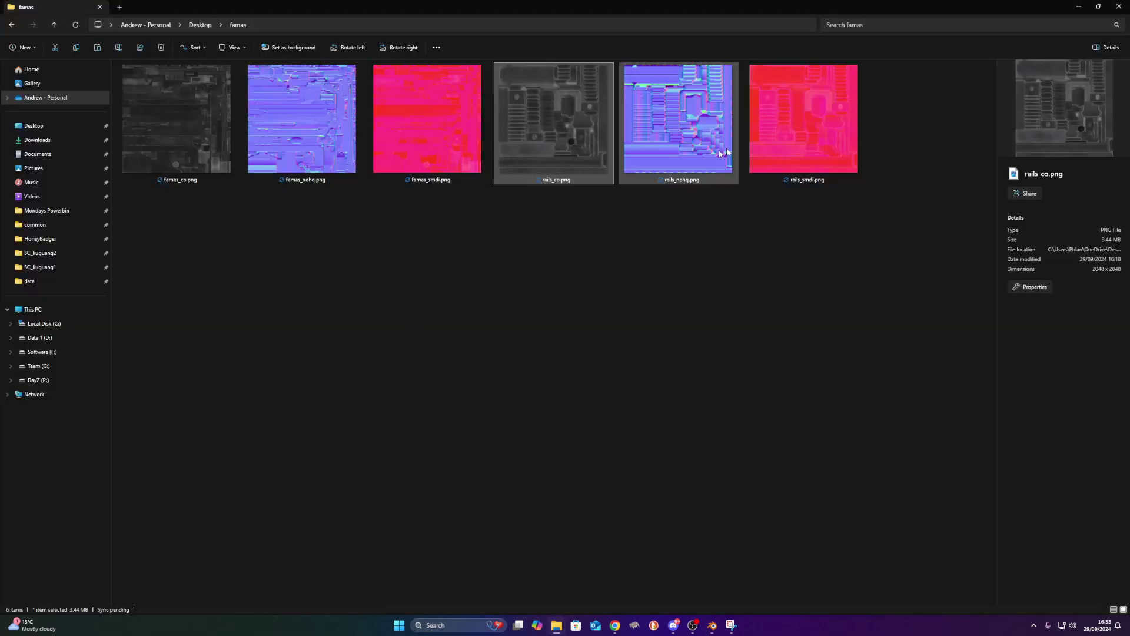
{"action": "left_click_drag", "start_coordinate": [804, 135], "coordinate": [469, 492]}
{"action": "key", "text": "alt+Tab"}
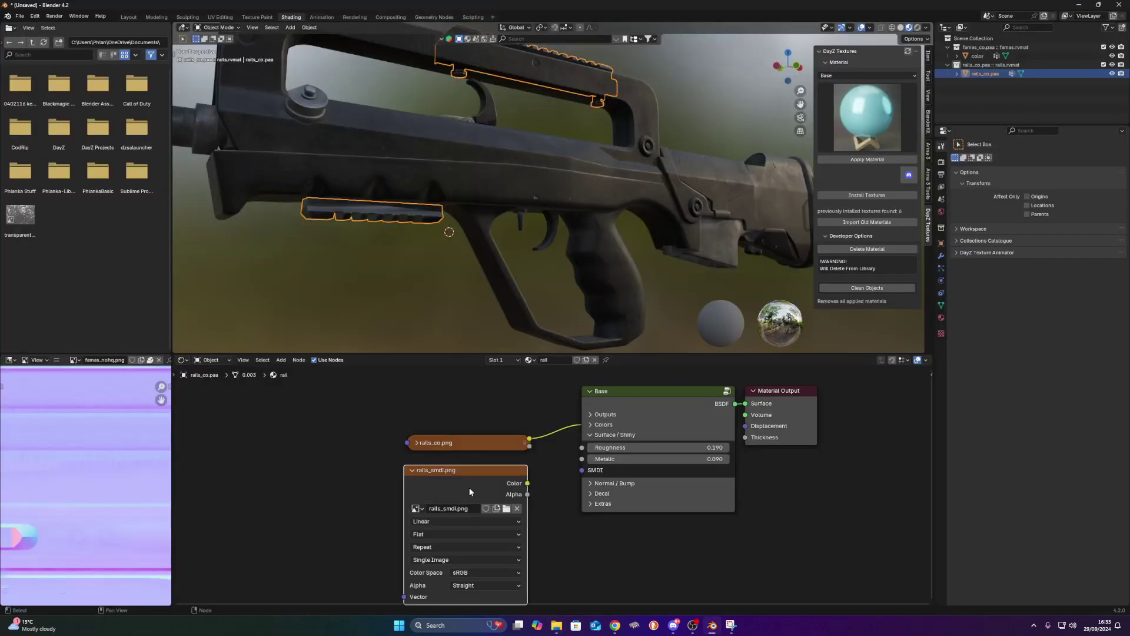
- Set rails_smdi.png to Non-Color, connect its Color output to SMDI, and collapse the node
{"action": "left_click", "coordinate": [509, 573]}
{"action": "left_click", "coordinate": [578, 513]}
{"action": "left_click_drag", "start_coordinate": [578, 473], "coordinate": [581, 469]}
{"action": "key", "text": "h"}
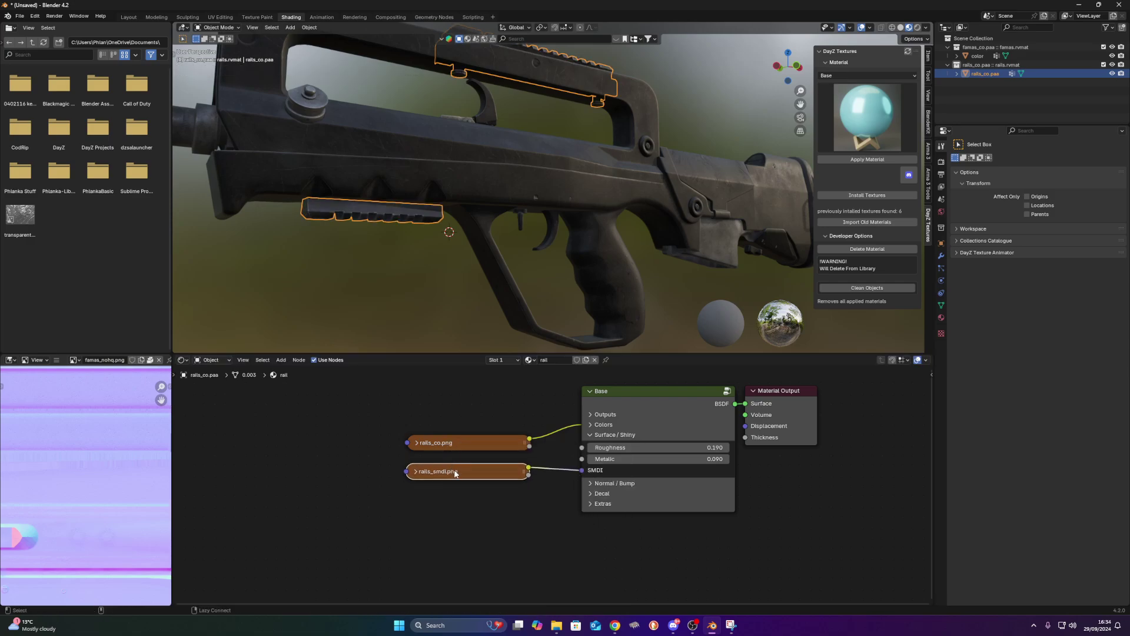
- Add rails_nohq.png from the famas folder in File Explorer to the rail material and expand the Base node's Normal / Bump section
{"action": "key", "text": "alt+Tab"}
{"action": "left_click_drag", "start_coordinate": [662, 179], "coordinate": [506, 514]}
{"action": "key", "text": "alt+Tab"}
{"action": "left_click", "coordinate": [588, 485]}
{"action": "middle_click_drag", "start_coordinate": [546, 586], "coordinate": [578, 470]}
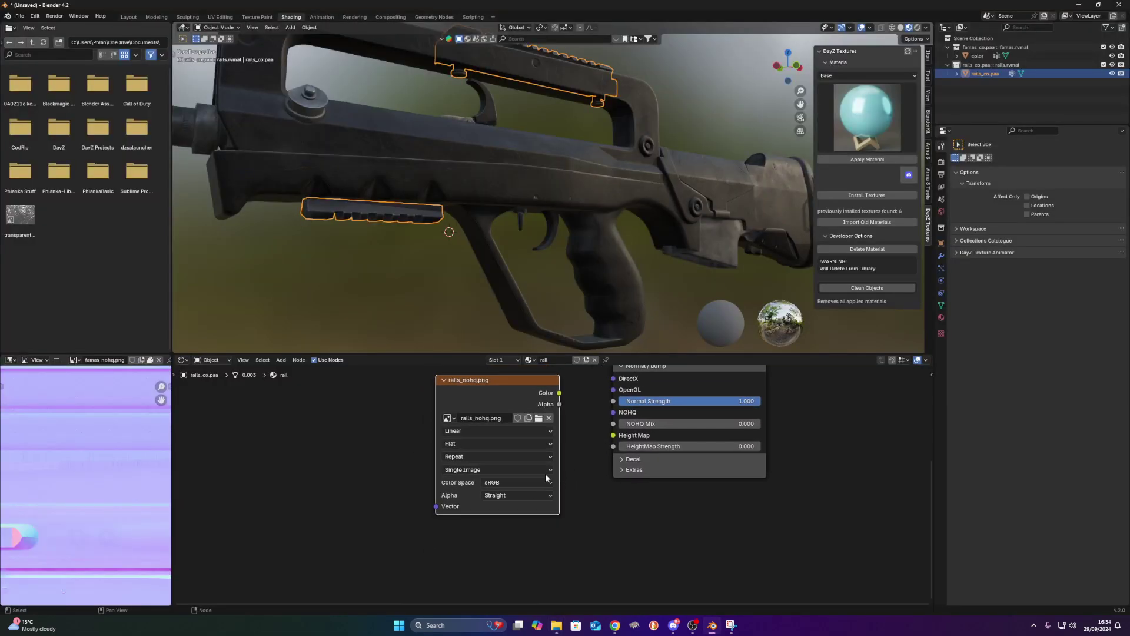
- Set rails_nohq.png to Non-Color, connect its Color output to NOHQ with NOHQ Mix at 1.000, and collapse the node
{"action": "left_click", "coordinate": [534, 482]}
{"action": "left_click", "coordinate": [603, 424]}
{"action": "middle_click_drag", "start_coordinate": [565, 397], "coordinate": [530, 480]}
{"action": "left_click_drag", "start_coordinate": [569, 496], "coordinate": [572, 495]}
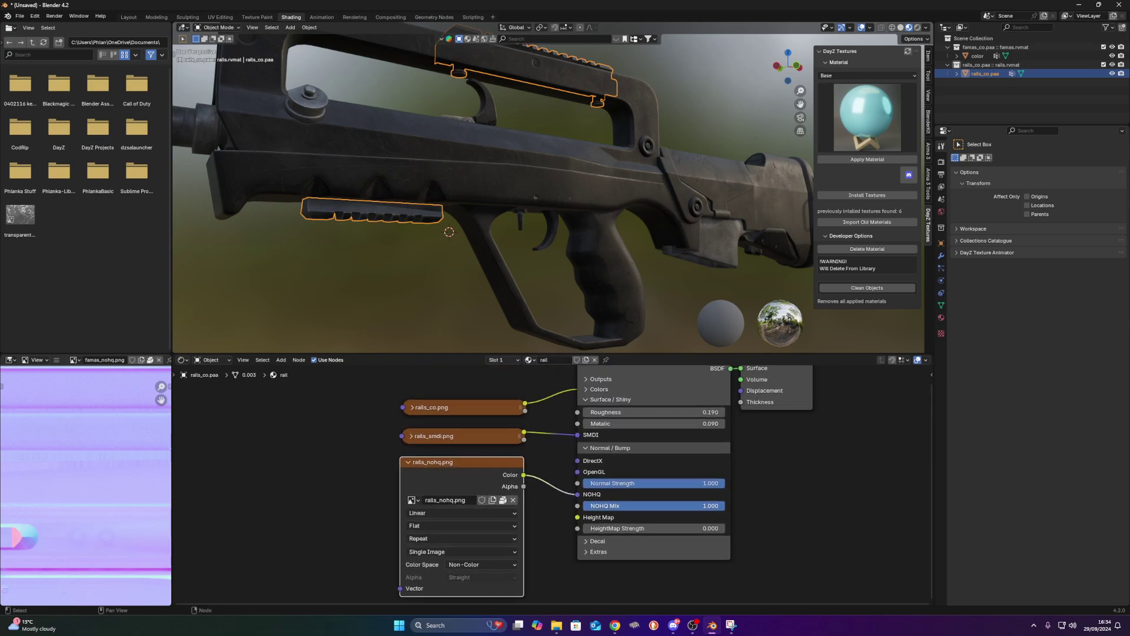
{"action": "left_click", "coordinate": [407, 462]}
{"action": "middle_click_drag", "start_coordinate": [442, 472], "coordinate": [436, 527]}
- Select the rifle body and examine the textured body and rails up close and from several angles
{"action": "scroll", "coordinate": [376, 259], "scroll_direction": "down", "scroll_amount": 2}
{"action": "middle_click_drag", "start_coordinate": [376, 260], "coordinate": [433, 275]}
{"action": "left_click", "coordinate": [435, 276]}
{"action": "middle_click_drag", "start_coordinate": [516, 286], "coordinate": [484, 295], "text": "shift"}
{"action": "scroll", "coordinate": [471, 253], "scroll_direction": "up", "scroll_amount": 2}
{"action": "middle_click_drag", "start_coordinate": [434, 221], "coordinate": [680, 237]}
{"action": "left_click", "coordinate": [515, 195]}
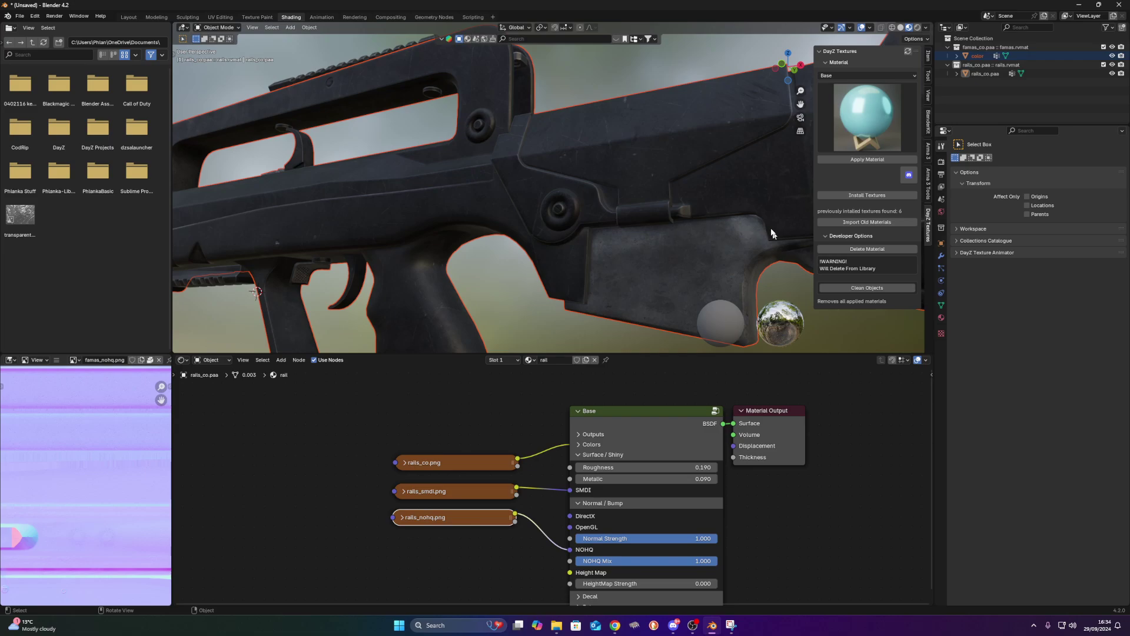
{"action": "scroll", "coordinate": [598, 236], "scroll_direction": "down", "scroll_amount": 3}
{"action": "middle_click_drag", "start_coordinate": [499, 233], "coordinate": [448, 215]}
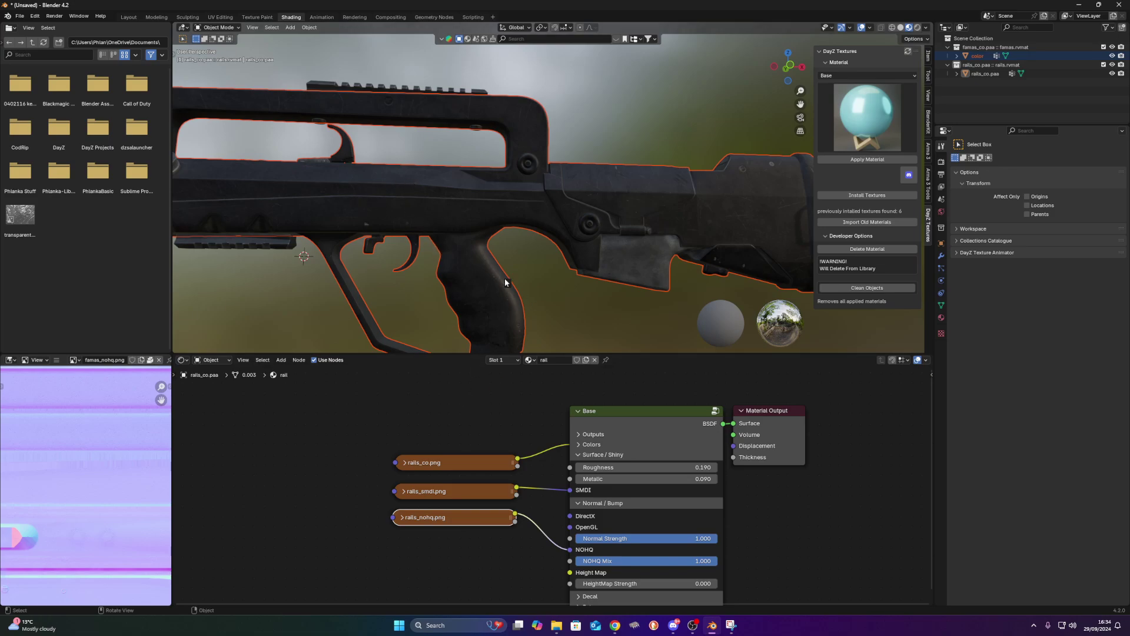
{"action": "scroll", "coordinate": [504, 282], "scroll_direction": "down", "scroll_amount": 3}
{"action": "middle_click_drag", "start_coordinate": [594, 279], "coordinate": [553, 288]}
{"action": "scroll", "coordinate": [542, 284], "scroll_direction": "up", "scroll_amount": 1}
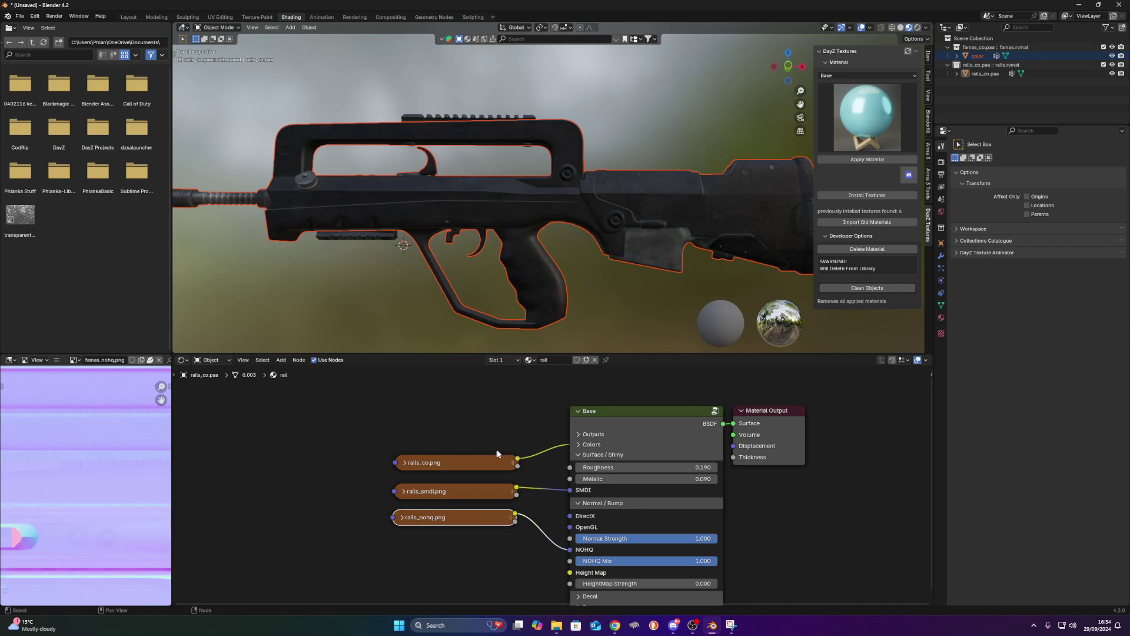
- Spread the three collapsed rail texture nodes apart vertically, moving rails_co.png up and rails_nohq.png down
{"action": "left_click_drag", "start_coordinate": [458, 466], "coordinate": [456, 449]}
{"action": "left_click", "coordinate": [434, 493]}
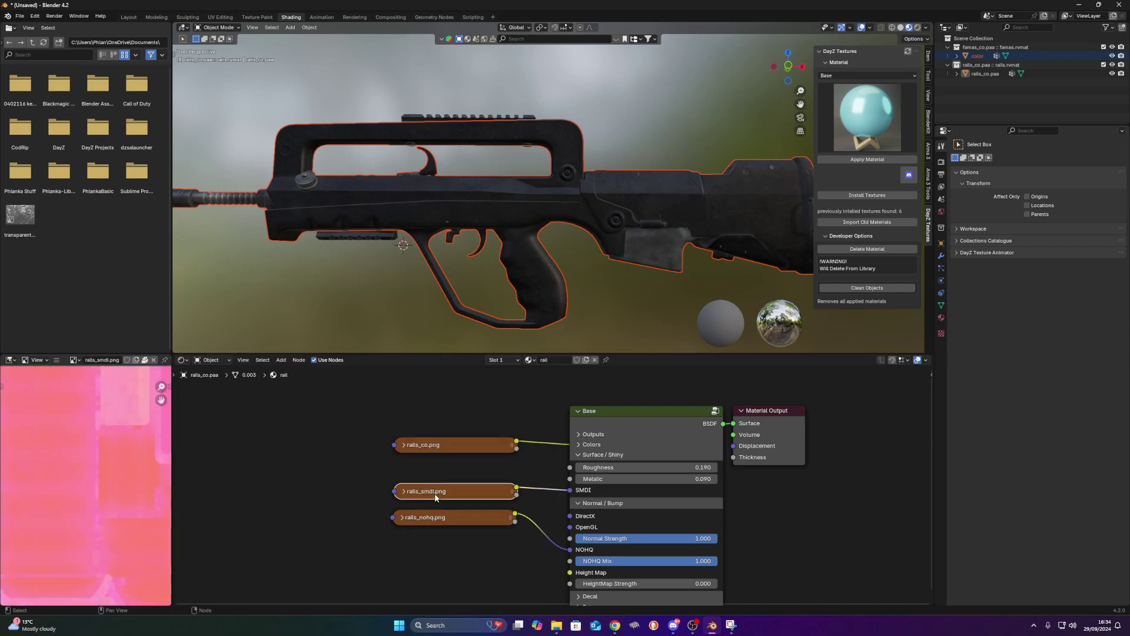
{"action": "left_click_drag", "start_coordinate": [446, 523], "coordinate": [450, 554]}
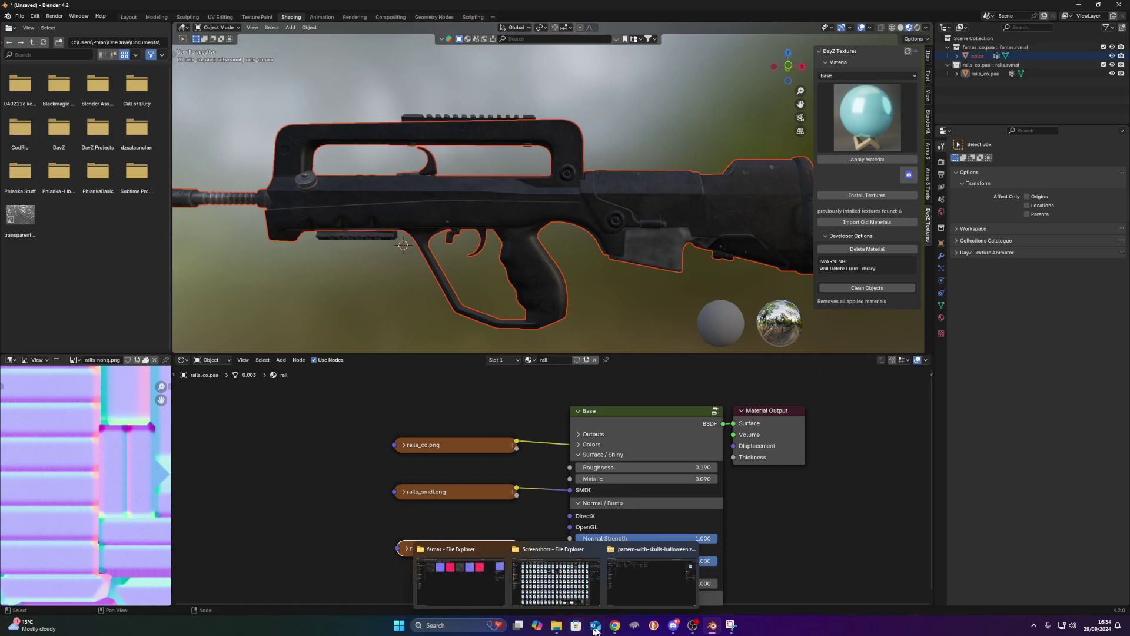
- Switch to Chrome and browse the Freepik results for "large seamless pattern" for a suitable decal image
{"action": "left_click", "coordinate": [616, 631]}
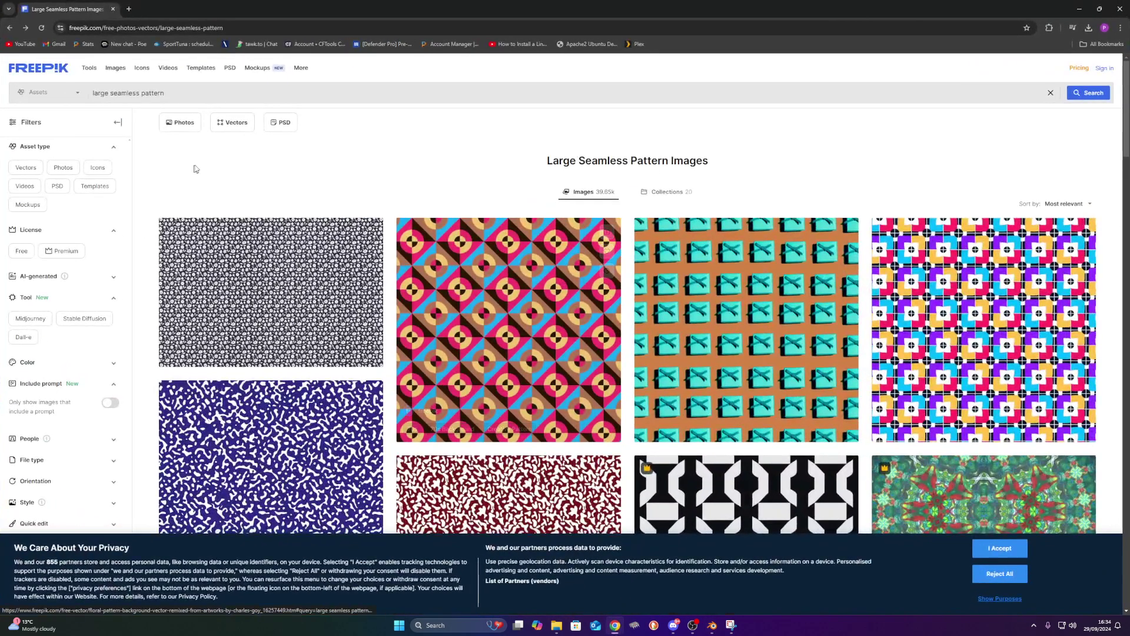
{"action": "left_click_drag", "start_coordinate": [103, 27], "coordinate": [66, 33]}
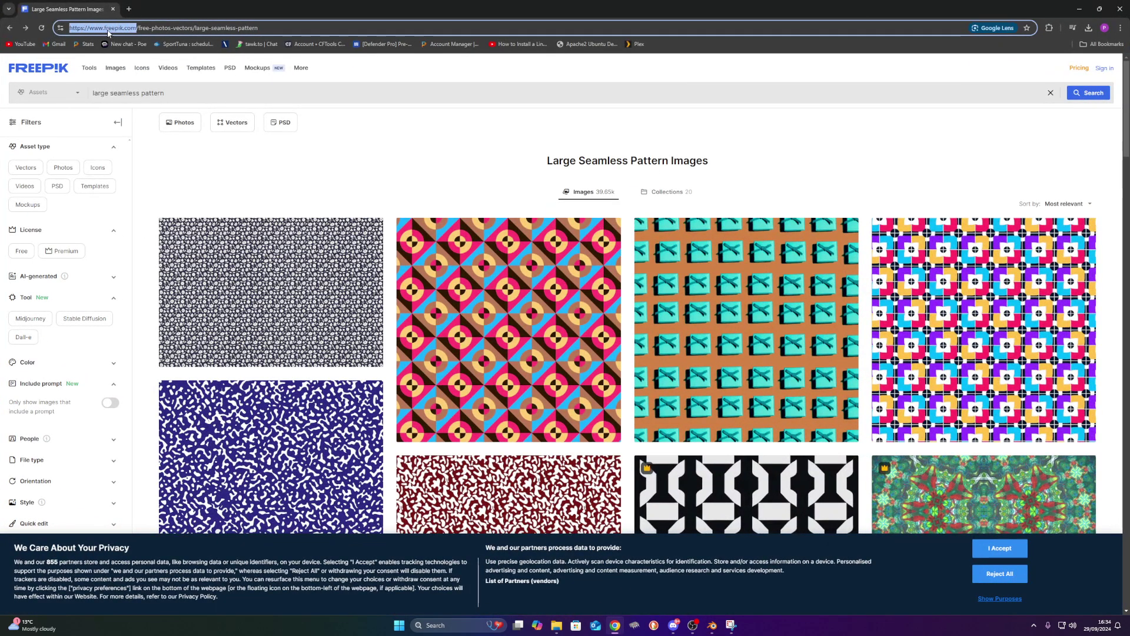
{"action": "left_click", "coordinate": [109, 28]}
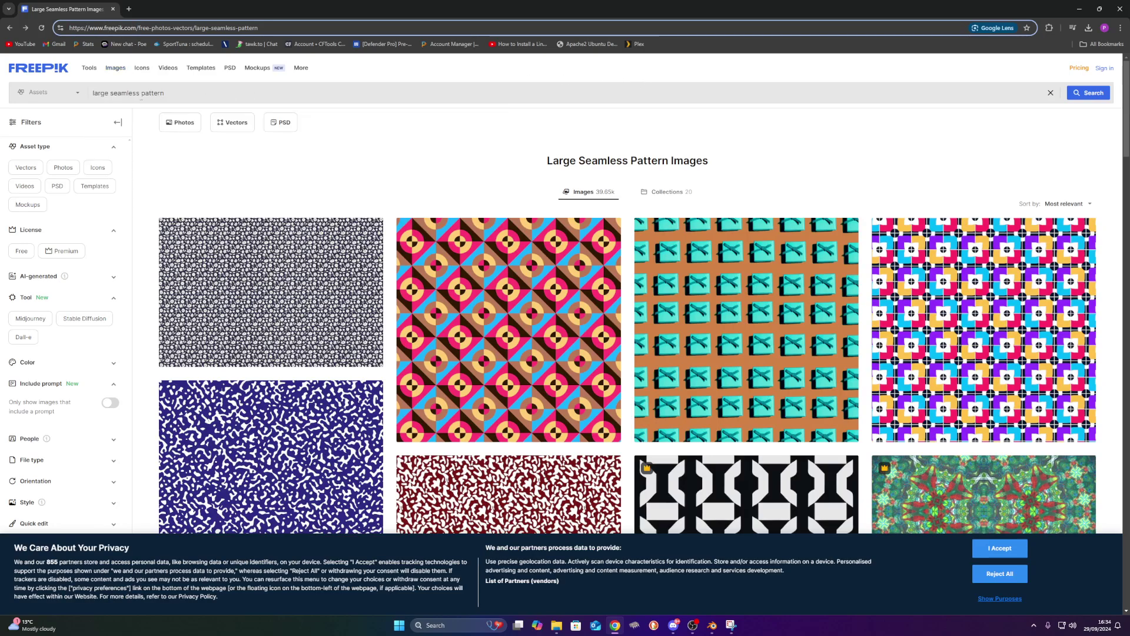
{"action": "left_click_drag", "start_coordinate": [149, 93], "coordinate": [93, 93]}
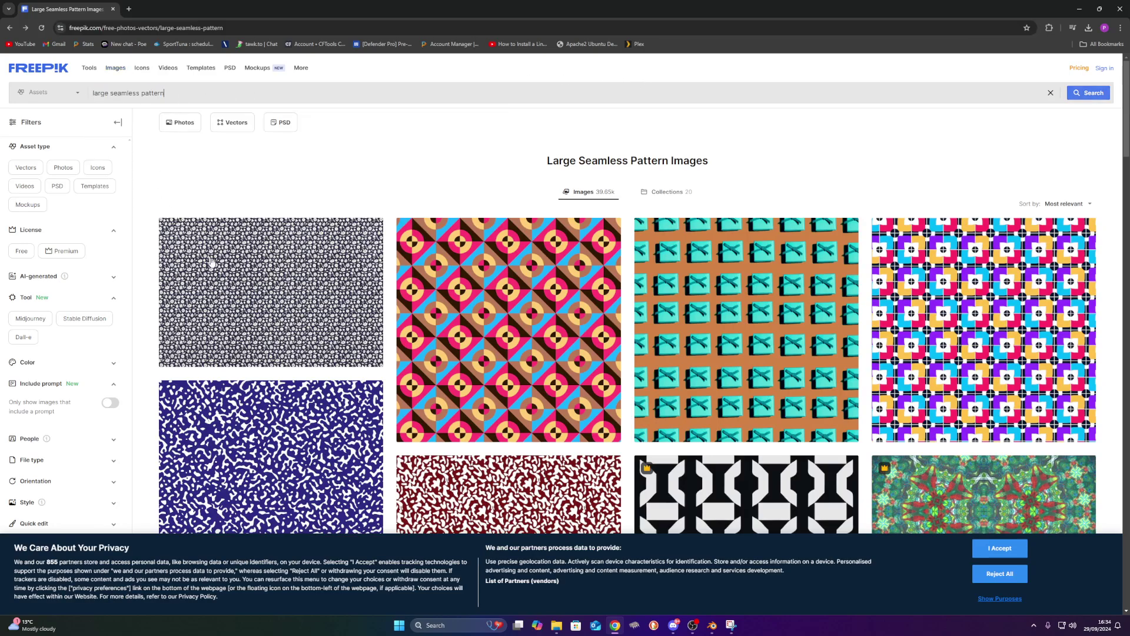
{"action": "scroll", "coordinate": [211, 260], "scroll_direction": "down", "scroll_amount": 6}
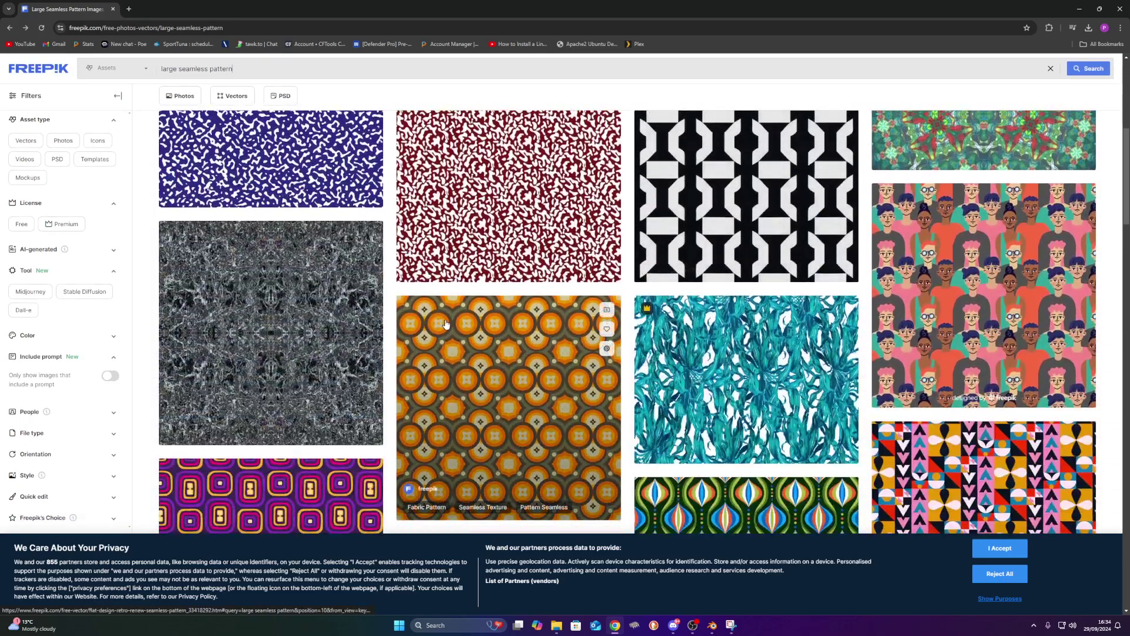
{"action": "scroll", "coordinate": [445, 324], "scroll_direction": "down", "scroll_amount": 6}
{"action": "scroll", "coordinate": [353, 320], "scroll_direction": "down", "scroll_amount": 7}
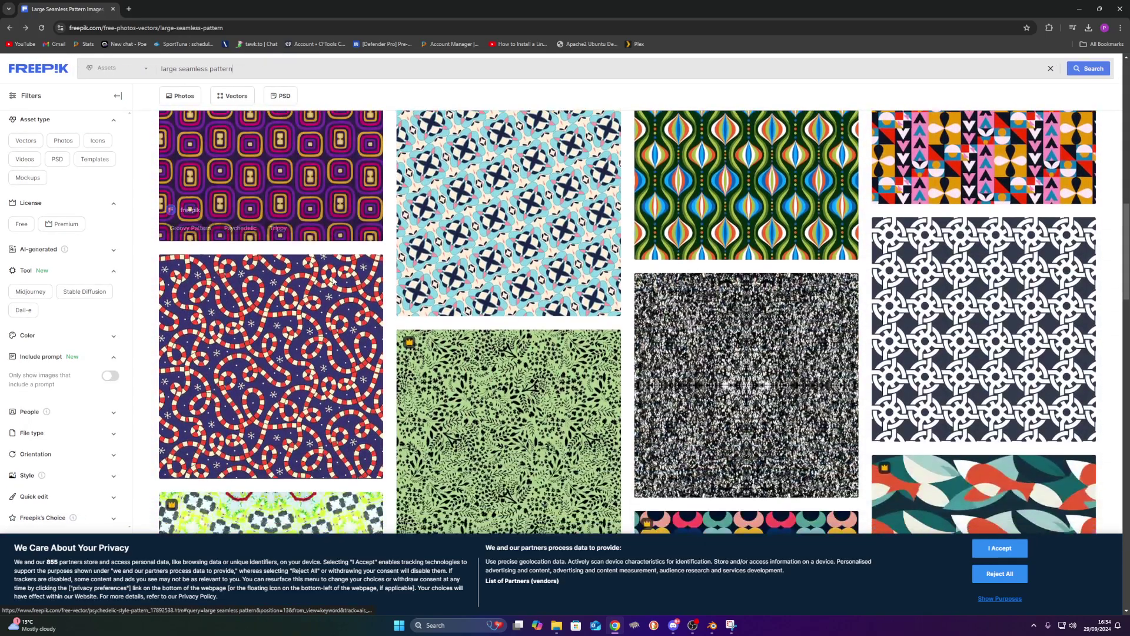
{"action": "scroll", "coordinate": [332, 297], "scroll_direction": "down", "scroll_amount": 5}
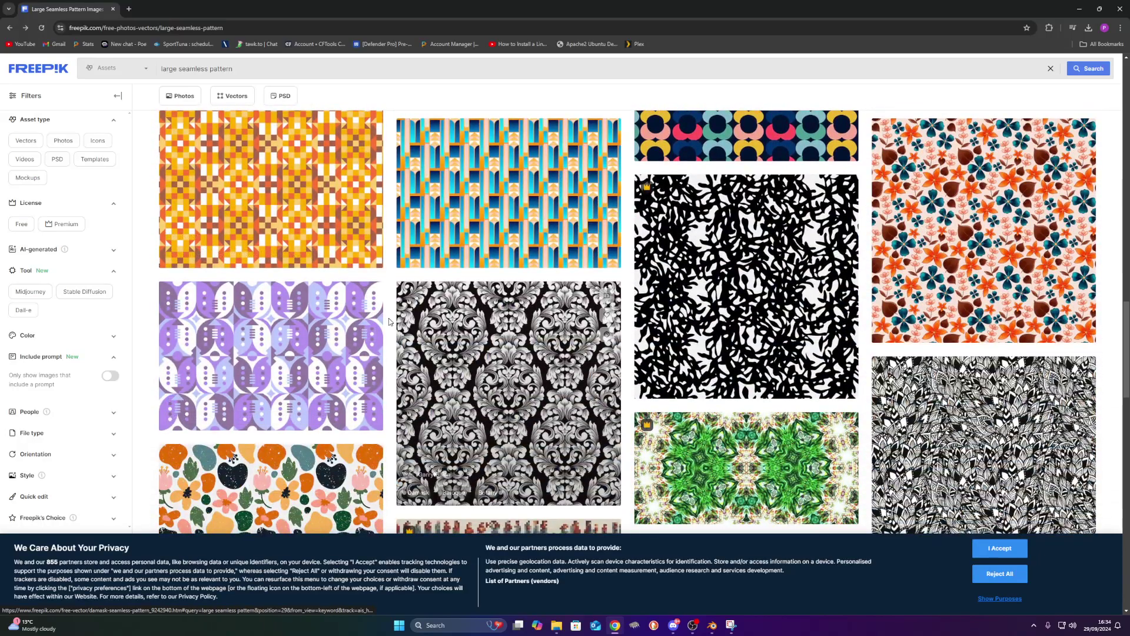
{"action": "scroll", "coordinate": [391, 321], "scroll_direction": "down", "scroll_amount": 3}
{"action": "scroll", "coordinate": [388, 322], "scroll_direction": "down", "scroll_amount": 2}
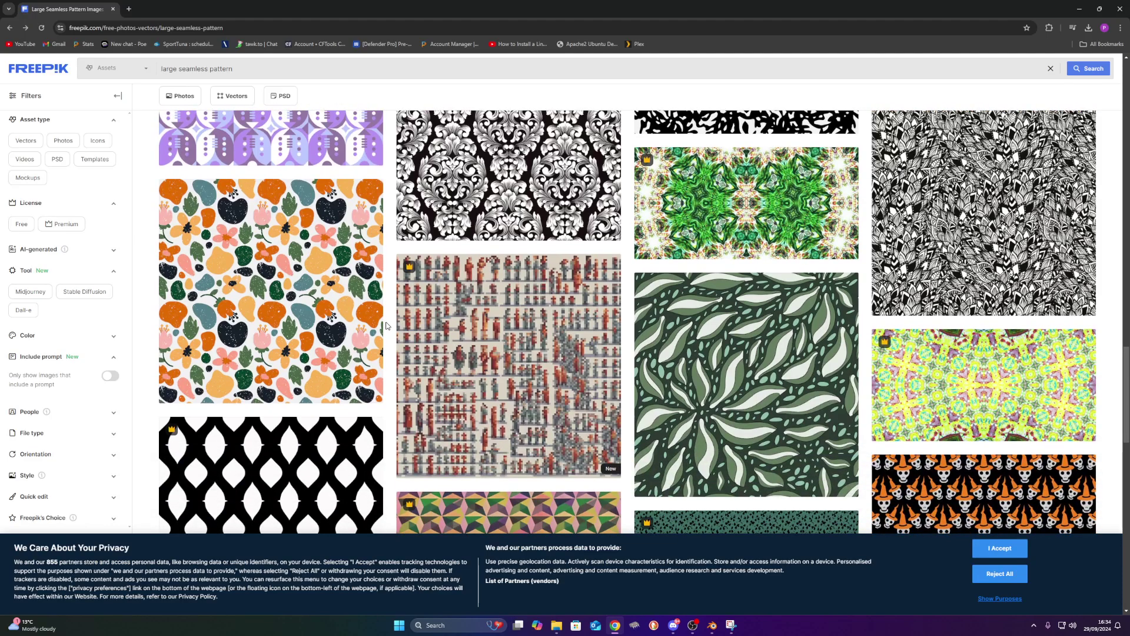
{"action": "scroll", "coordinate": [386, 325], "scroll_direction": "down", "scroll_amount": 8}
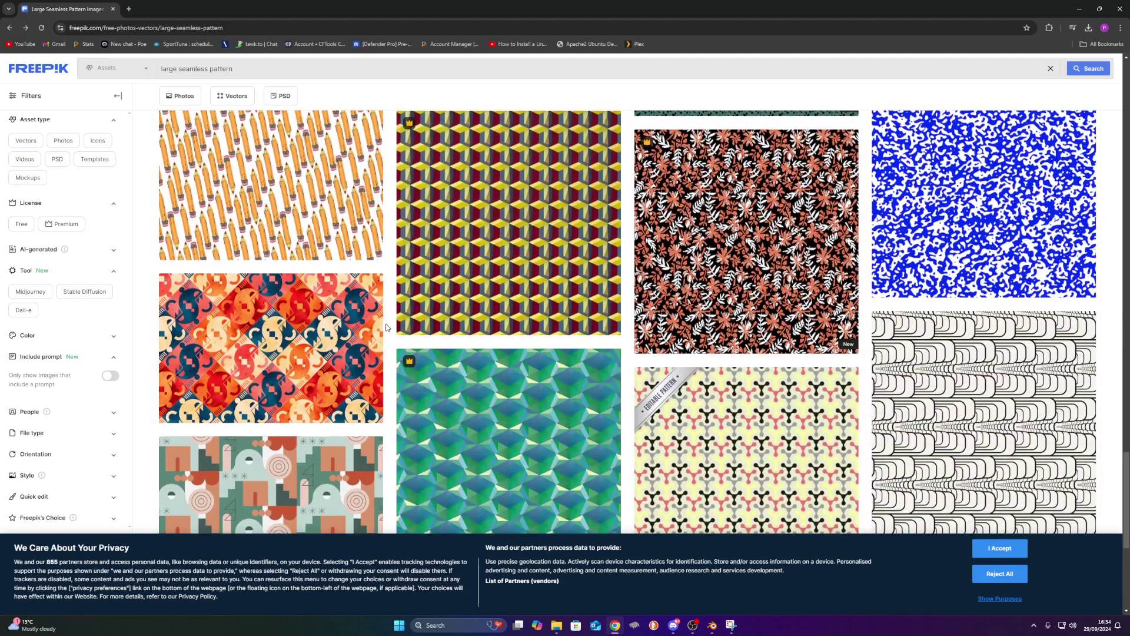
{"action": "scroll", "coordinate": [387, 327], "scroll_direction": "down", "scroll_amount": 15}
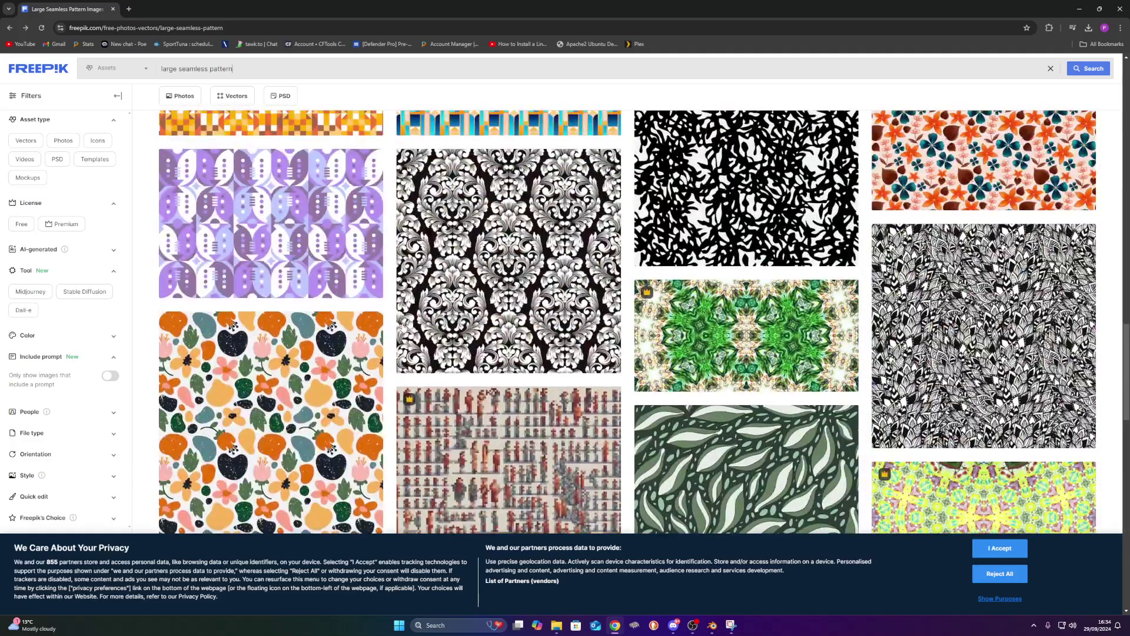
{"action": "scroll", "coordinate": [762, 244], "scroll_direction": "up", "scroll_amount": 5}
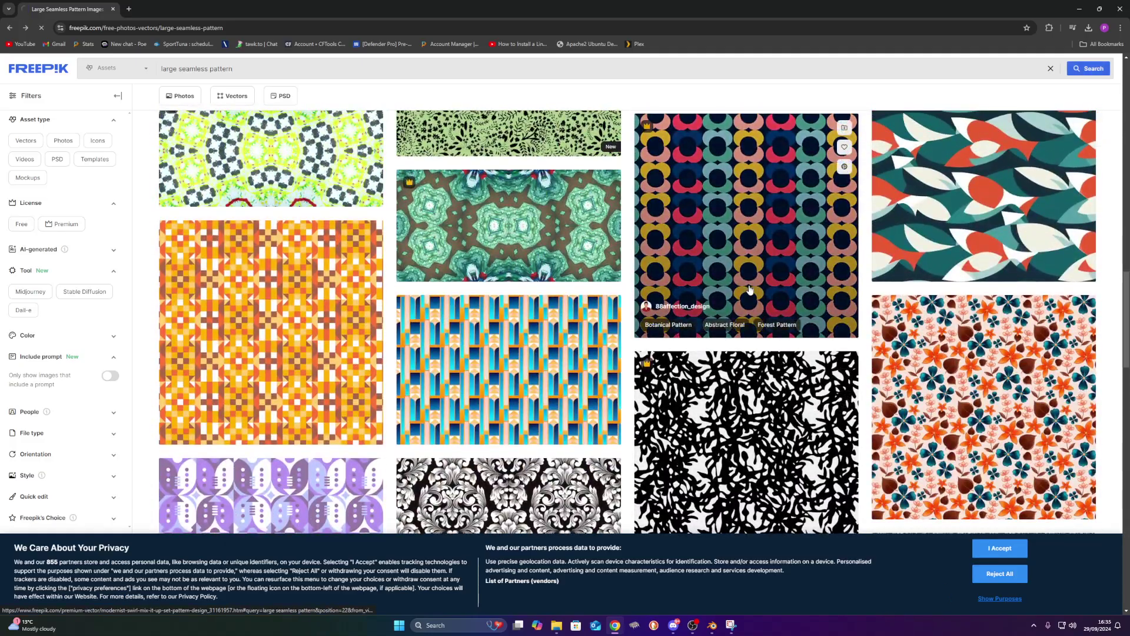
- Return from the premium pattern's page to the results and open the free geometric groovy pattern with its download options
{"action": "left_click", "coordinate": [749, 288]}
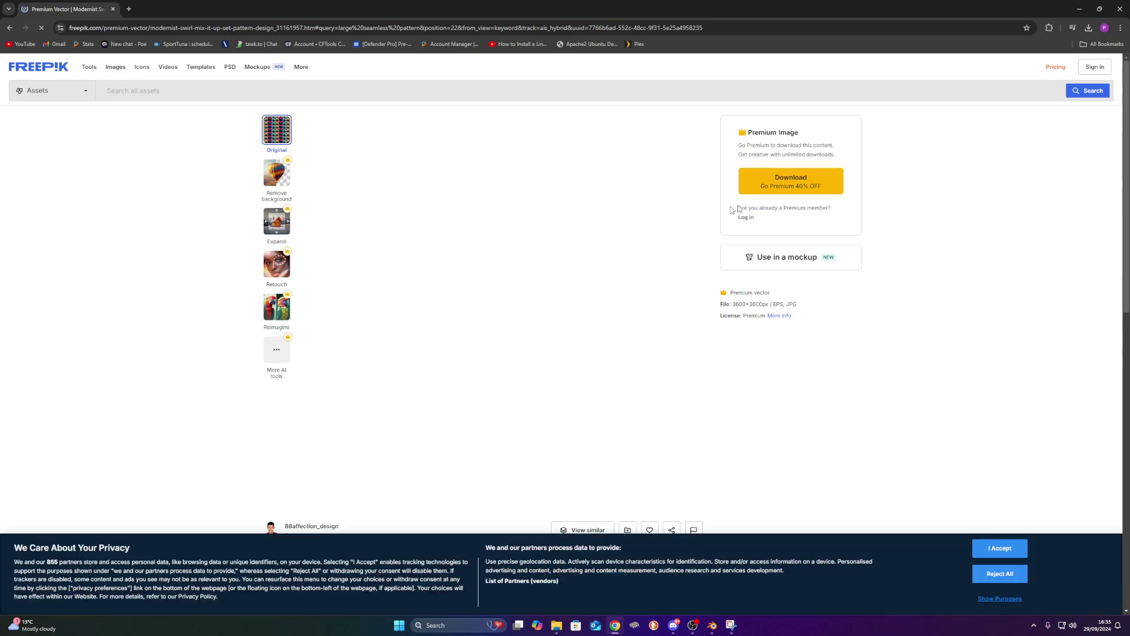
{"action": "left_click", "coordinate": [9, 27]}
{"action": "scroll", "coordinate": [601, 259], "scroll_direction": "down", "scroll_amount": 4}
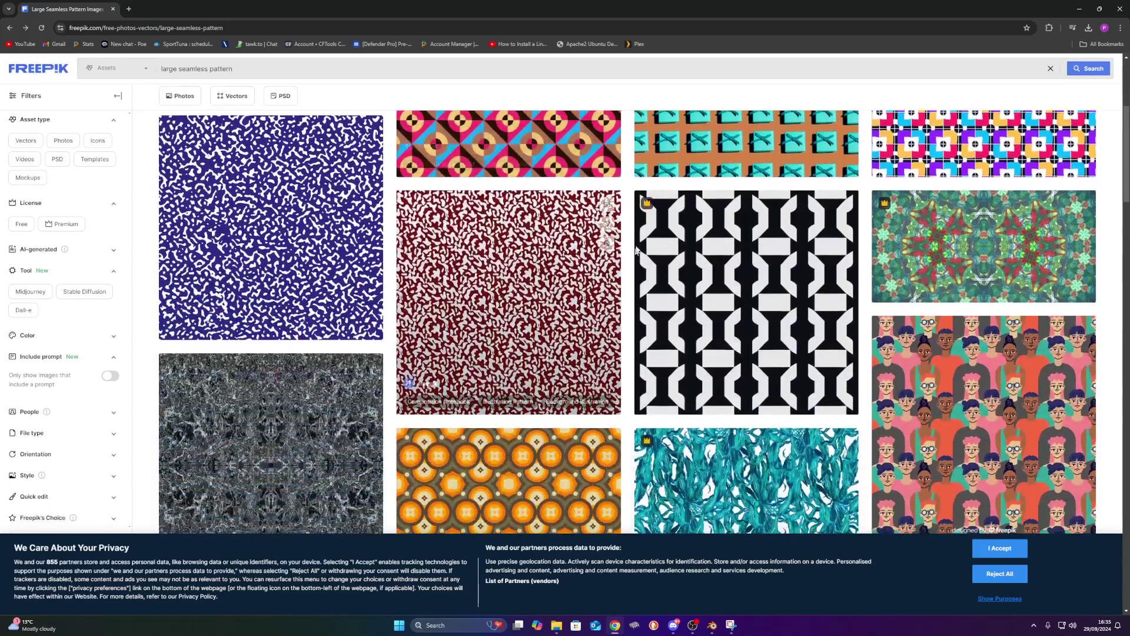
{"action": "scroll", "coordinate": [646, 208], "scroll_direction": "down", "scroll_amount": 5}
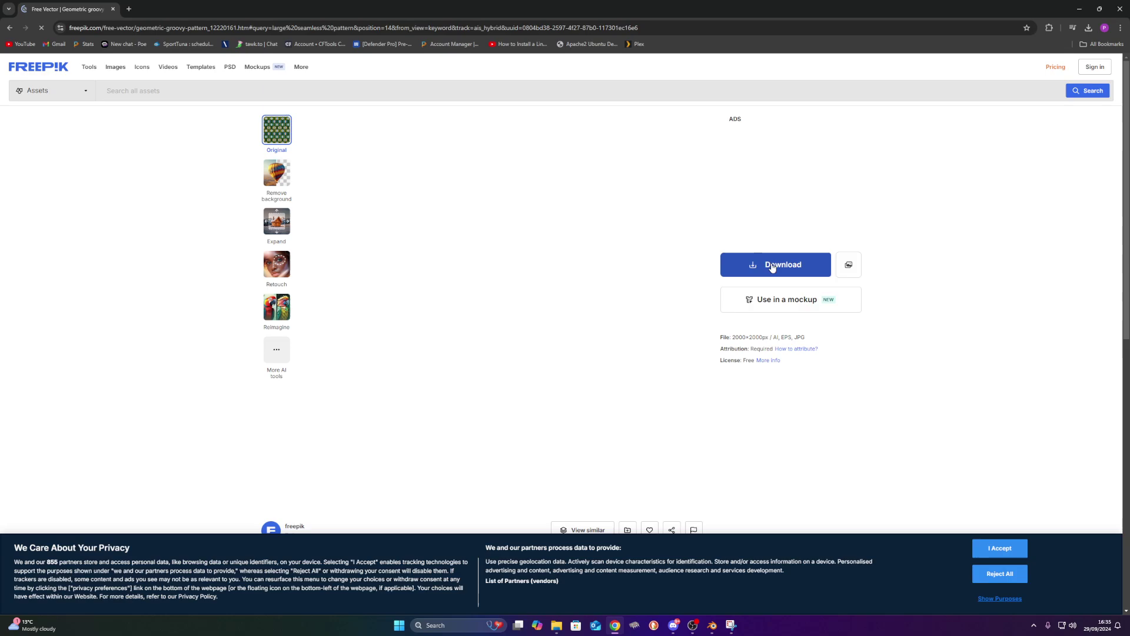
{"action": "left_click", "coordinate": [773, 267]}
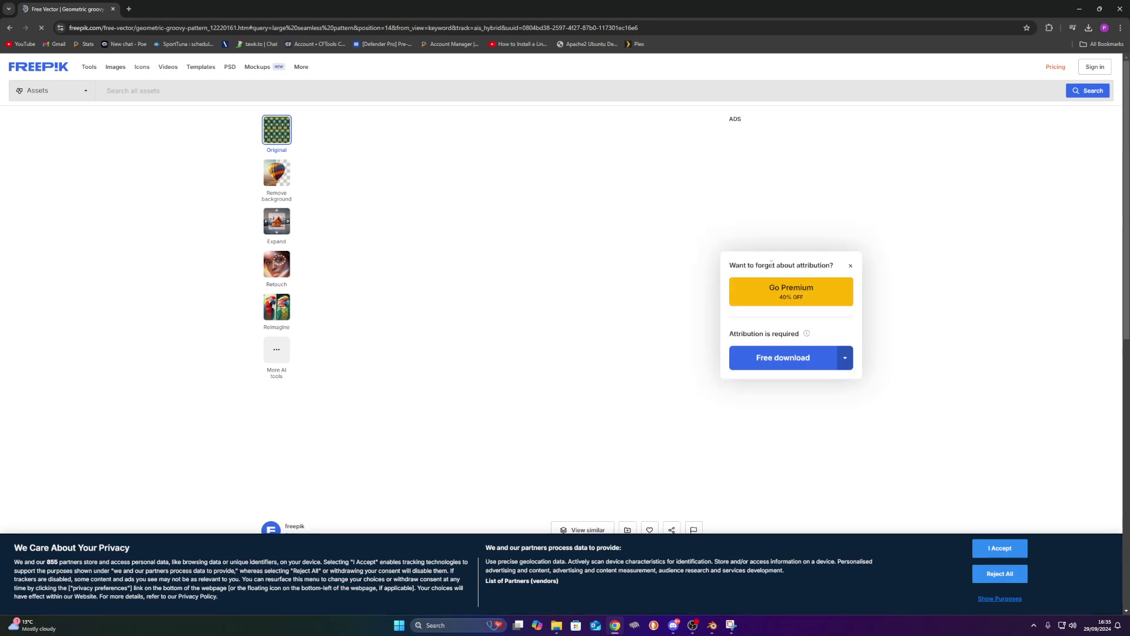
- Check Freepik's attribution requirement in its support article and return to the geometric groovy pattern page
{"action": "left_click_drag", "start_coordinate": [729, 333], "coordinate": [777, 332]}
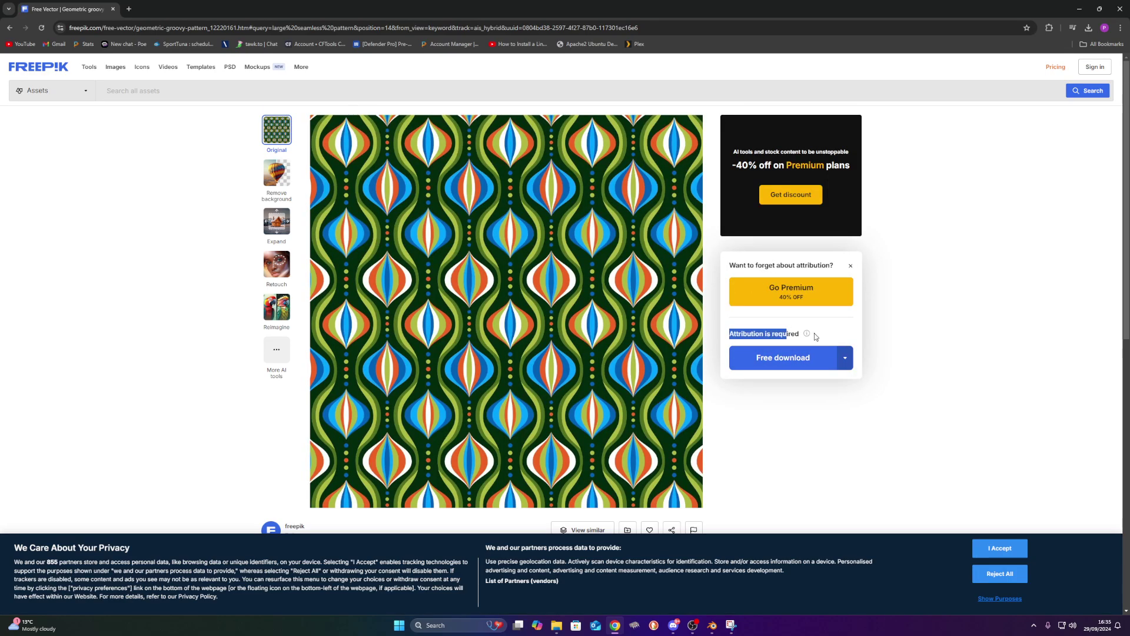
{"action": "left_click", "coordinate": [807, 333]}
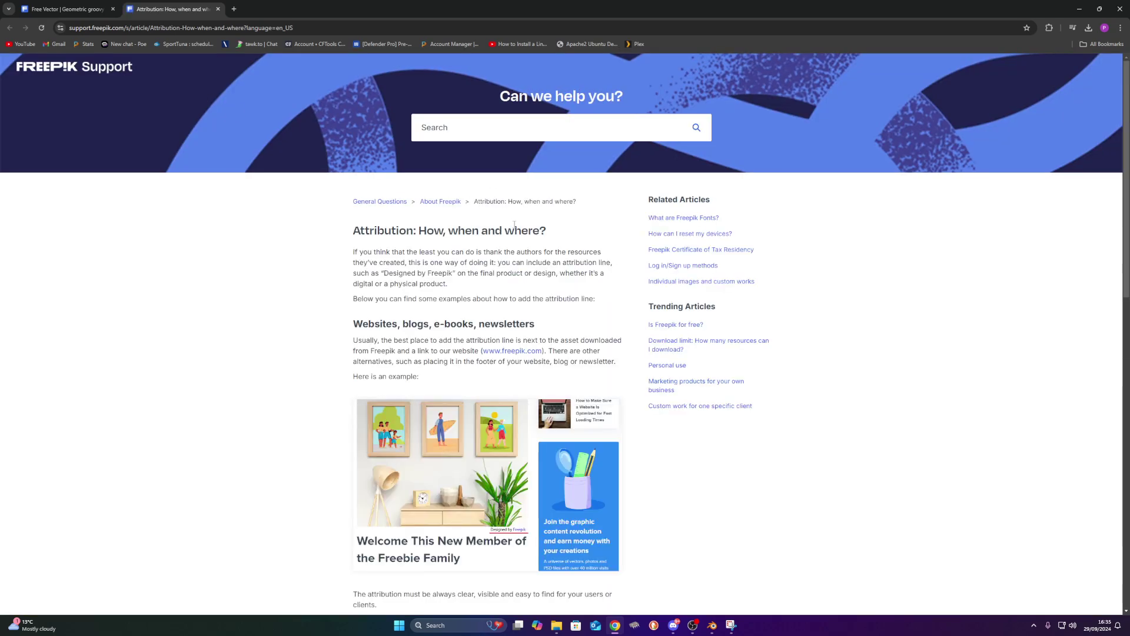
{"action": "left_click_drag", "start_coordinate": [546, 231], "coordinate": [434, 232]}
{"action": "left_click", "coordinate": [432, 231]}
{"action": "left_click", "coordinate": [48, 13]}
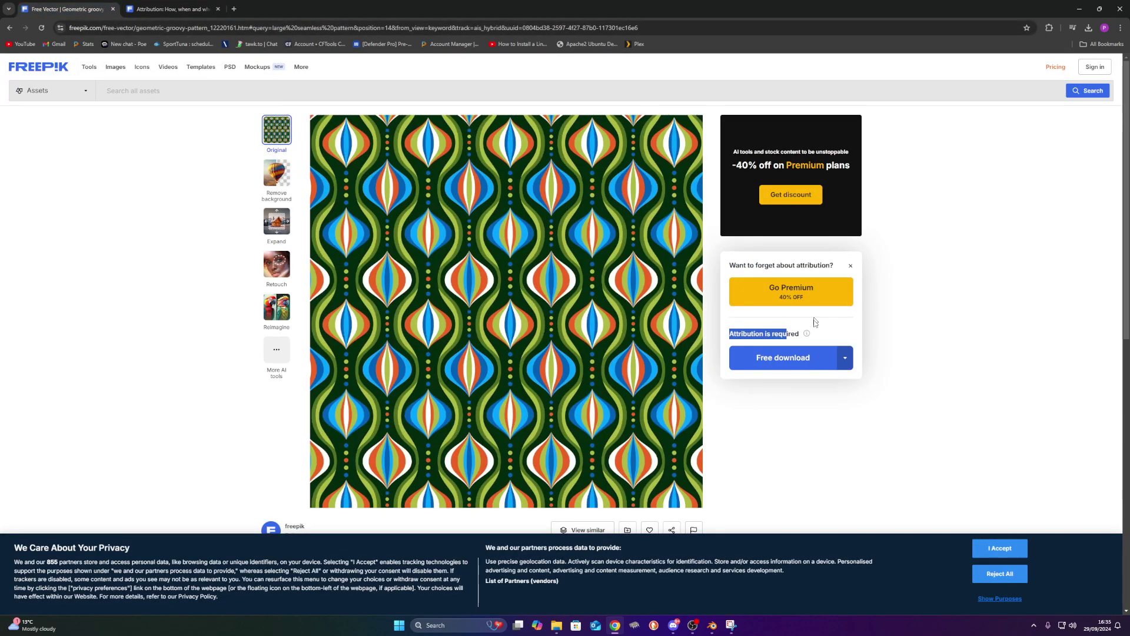
- Download the free geometric-groovy-pattern.zip and extract all its files
{"action": "left_click", "coordinate": [794, 367]}
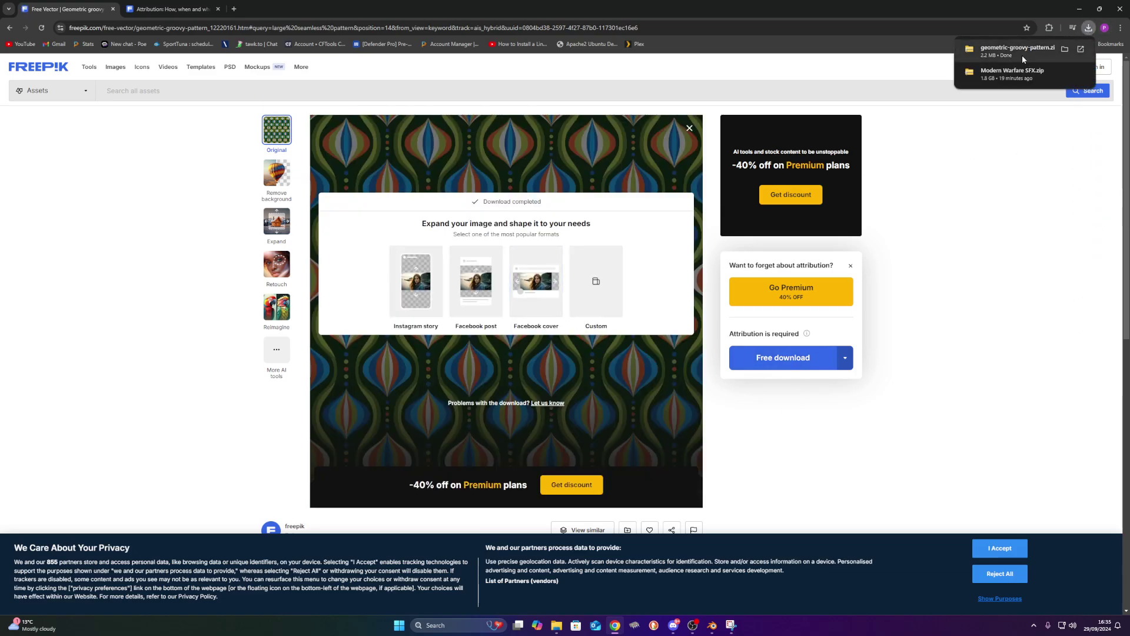
{"action": "left_click", "coordinate": [1018, 50]}
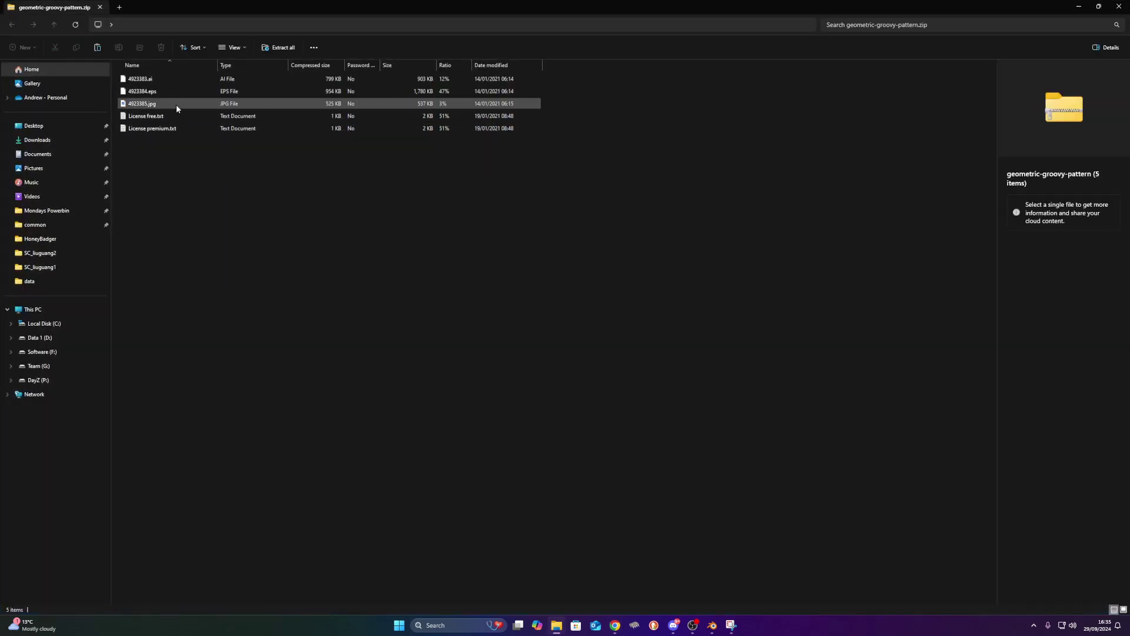
{"action": "left_click", "coordinate": [175, 105]}
{"action": "left_click", "coordinate": [283, 50]}
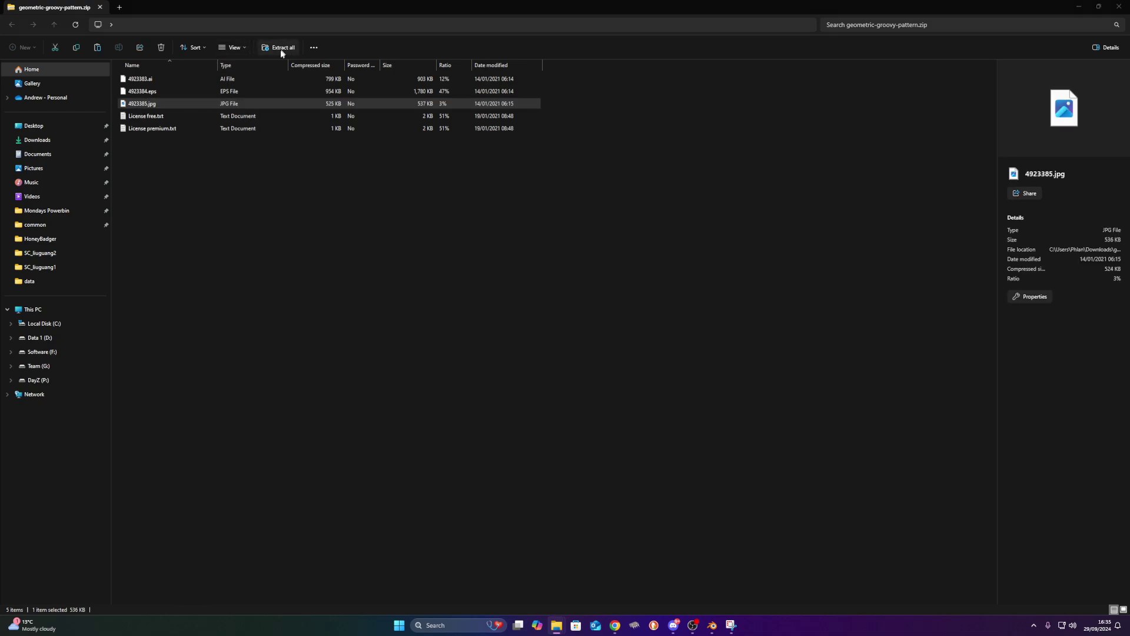
{"action": "left_click", "coordinate": [645, 397]}
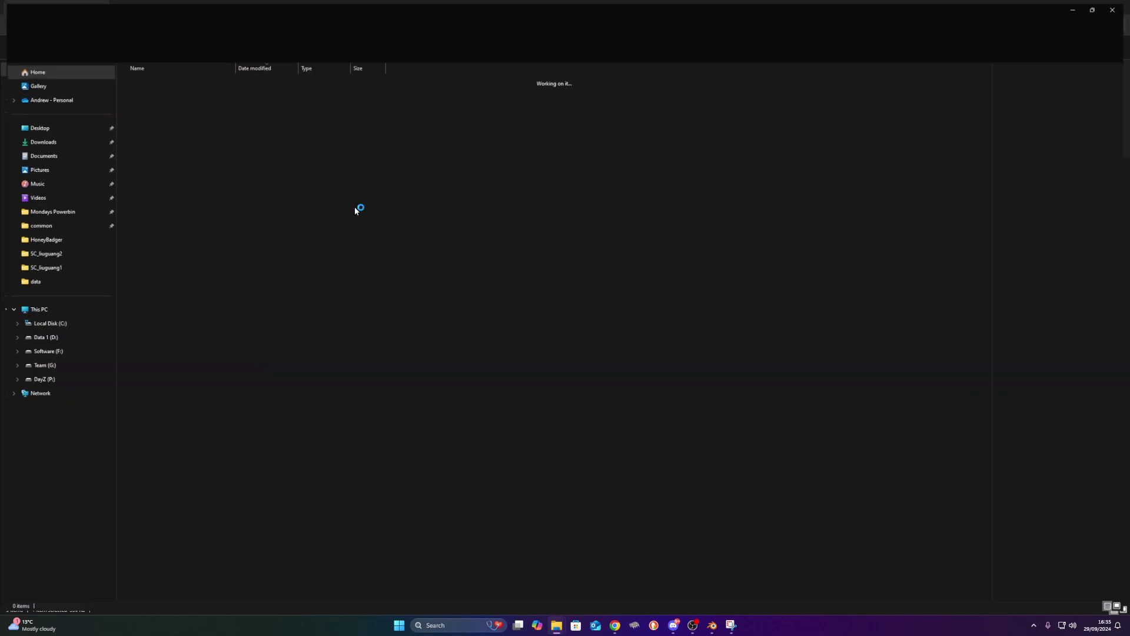
- Add 4923385.jpg from the extracted folder to the rail material's node graph in Blender
{"action": "left_click_drag", "start_coordinate": [151, 122], "coordinate": [370, 131]}
{"action": "key", "text": "alt+Tab"}
{"action": "key", "text": "alt+Tab"}
{"action": "key", "text": "alt+Tab"}
{"action": "left_click_drag", "start_coordinate": [284, 493], "coordinate": [270, 492]}
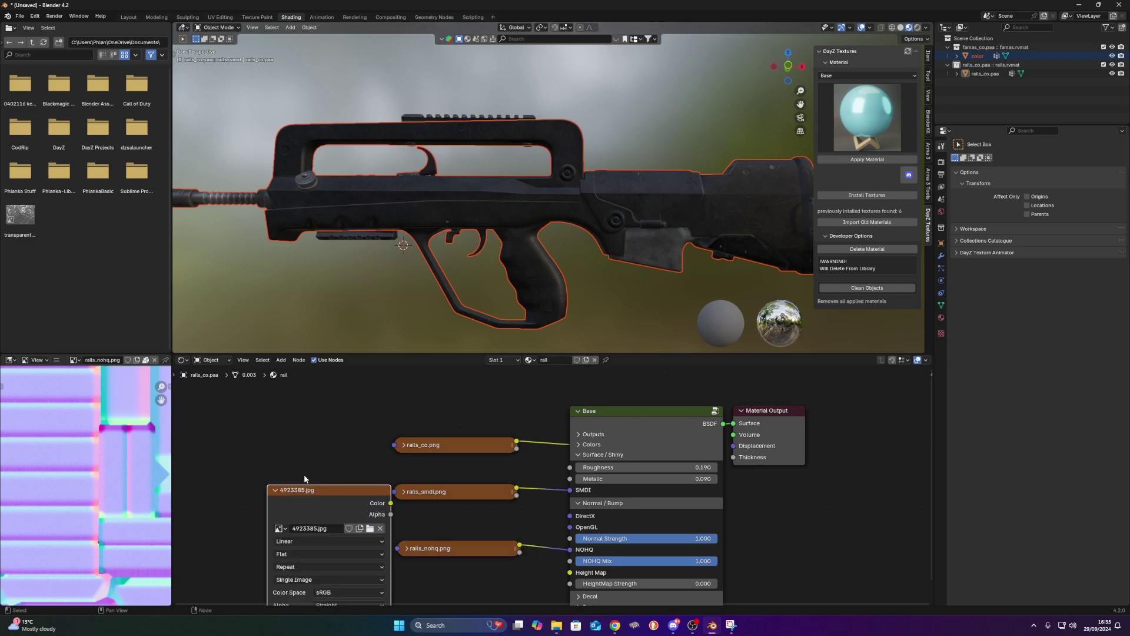
- Place the 4923385.jpg node clear of the rail texture nodes and move Material Output farther from the Base node
{"action": "middle_click_drag", "start_coordinate": [304, 474], "coordinate": [354, 401]}
{"action": "left_click_drag", "start_coordinate": [375, 417], "coordinate": [326, 396]}
{"action": "middle_click_drag", "start_coordinate": [353, 402], "coordinate": [372, 452]}
{"action": "scroll", "coordinate": [372, 453], "scroll_direction": "down", "scroll_amount": 2}
{"action": "left_click_drag", "start_coordinate": [756, 410], "coordinate": [811, 415]}
- Check in the add-on preferences that Node Wrangler is enabled
{"action": "left_click", "coordinate": [35, 16]}
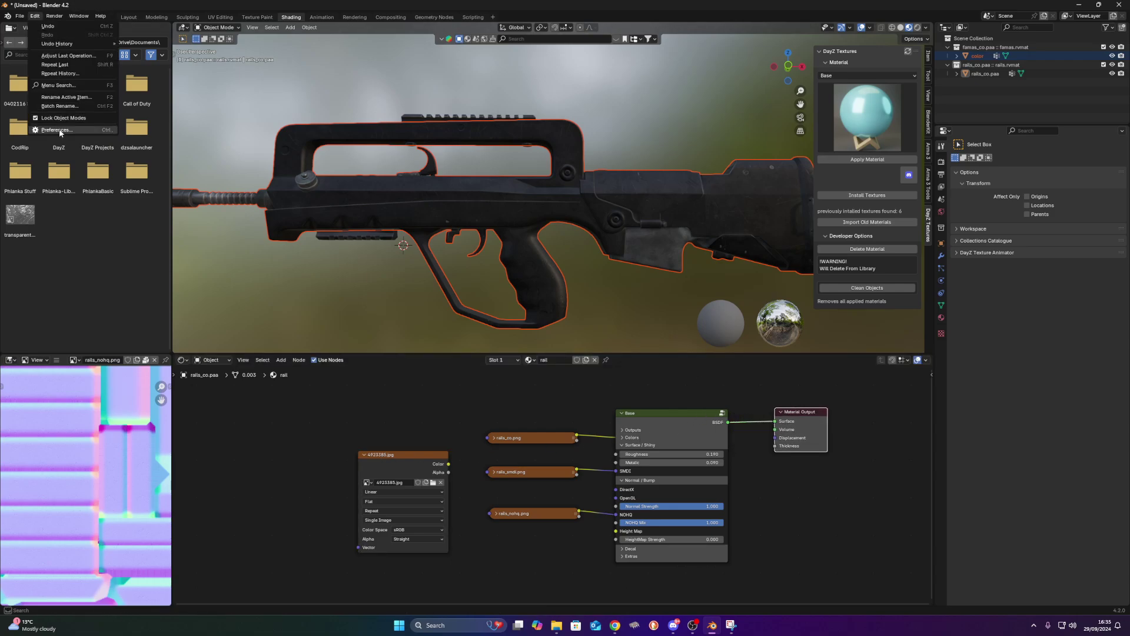
{"action": "left_click", "coordinate": [57, 131]}
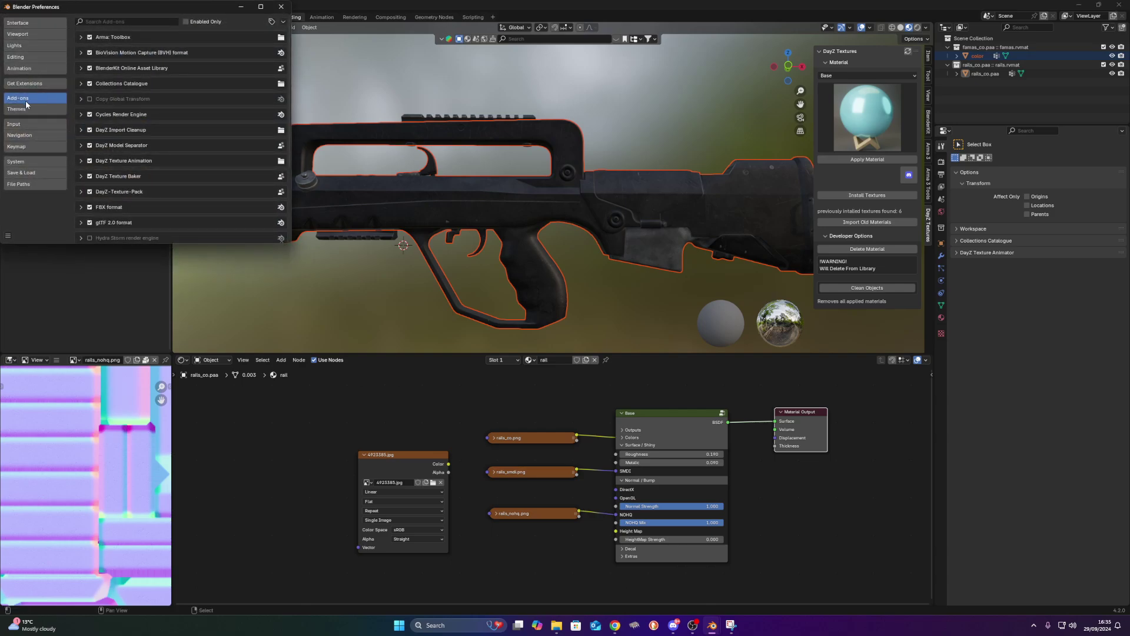
{"action": "left_click_drag", "start_coordinate": [89, 1], "coordinate": [92, 90]}
{"action": "left_click", "coordinate": [38, 17]}
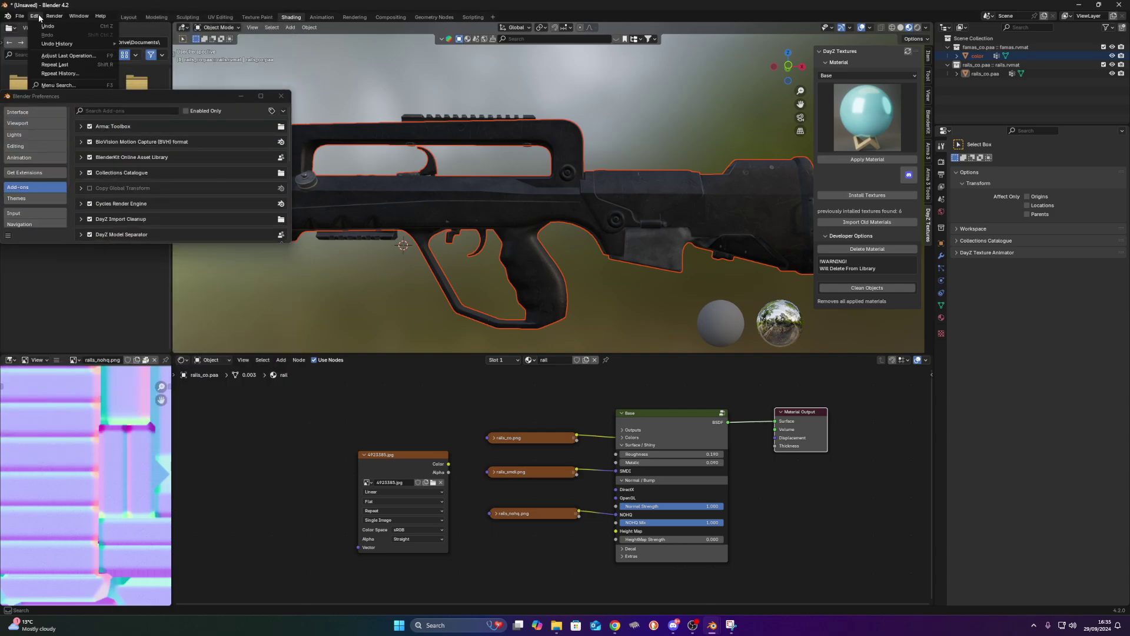
{"action": "left_click", "coordinate": [67, 188]}
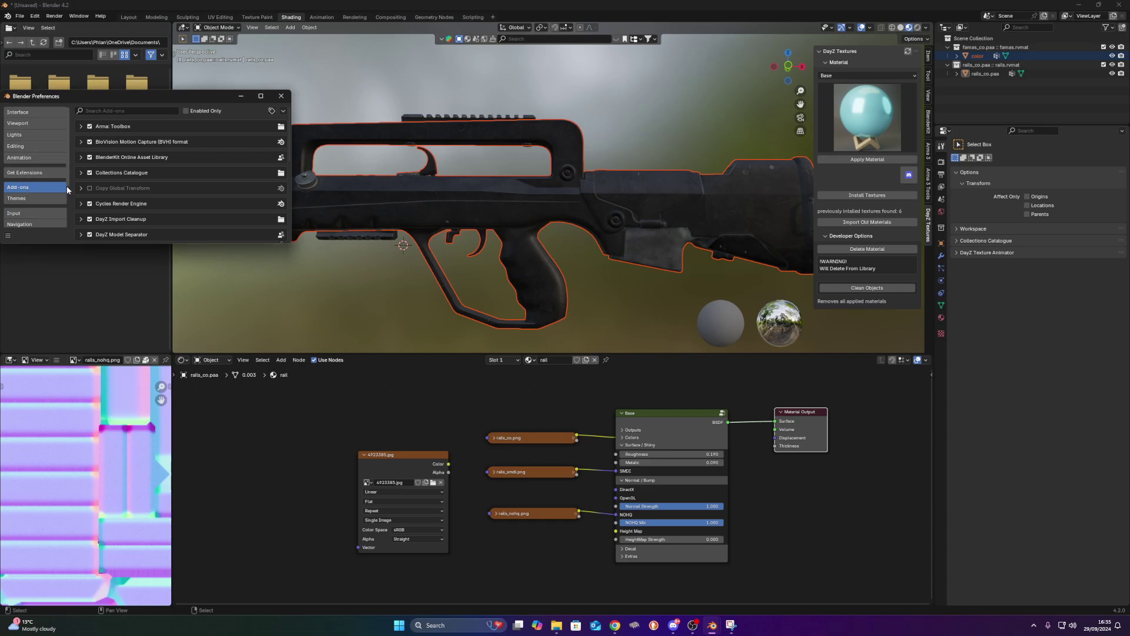
{"action": "type", "text": "wran"}
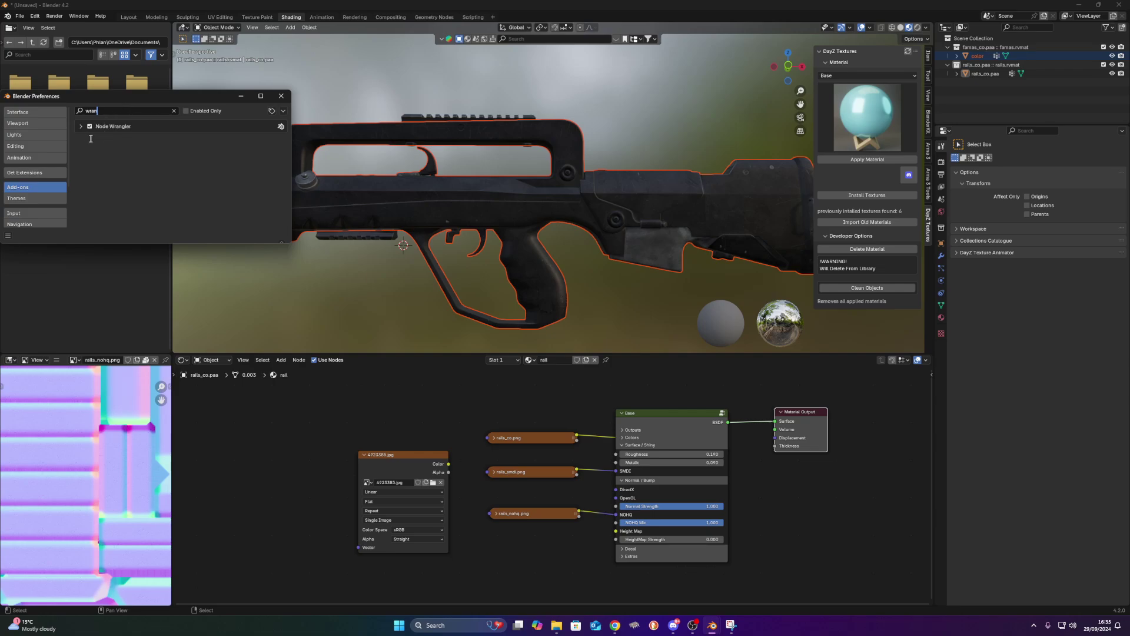
{"action": "left_click", "coordinate": [285, 97]}
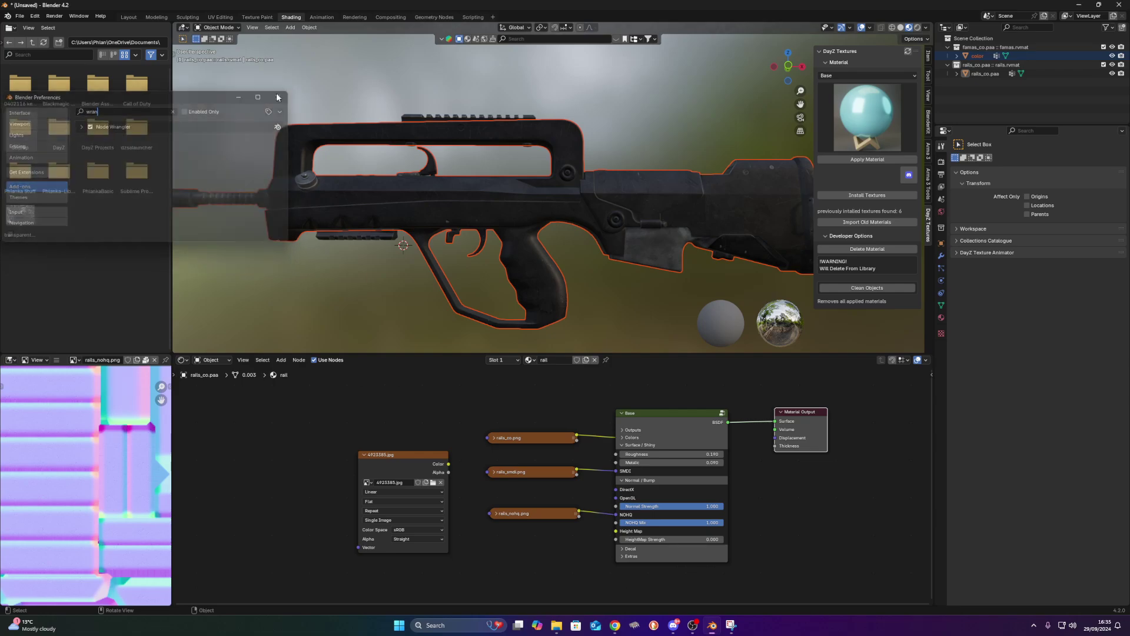
- Preview the 4923385.jpg pattern on the rails by routing its colour straight to the material output
{"action": "middle_click_drag", "start_coordinate": [405, 456], "coordinate": [455, 435]}
{"action": "left_click_drag", "start_coordinate": [453, 432], "coordinate": [428, 407]}
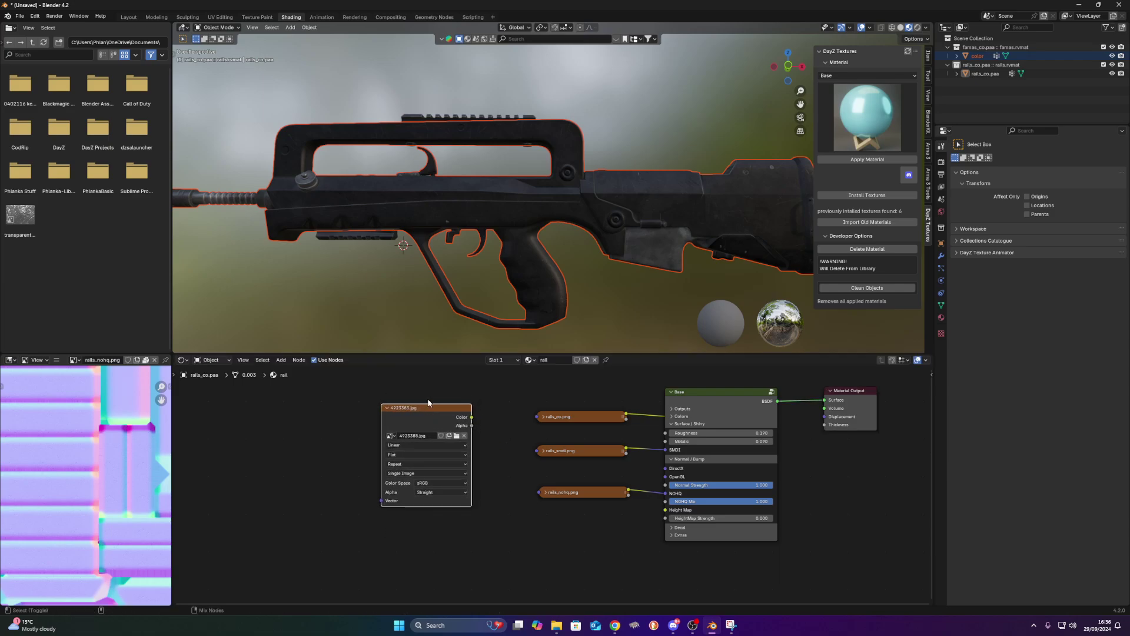
{"action": "left_click", "coordinate": [427, 406], "text": "ctrl+shift"}
{"action": "middle_click_drag", "start_coordinate": [438, 250], "coordinate": [463, 309]}
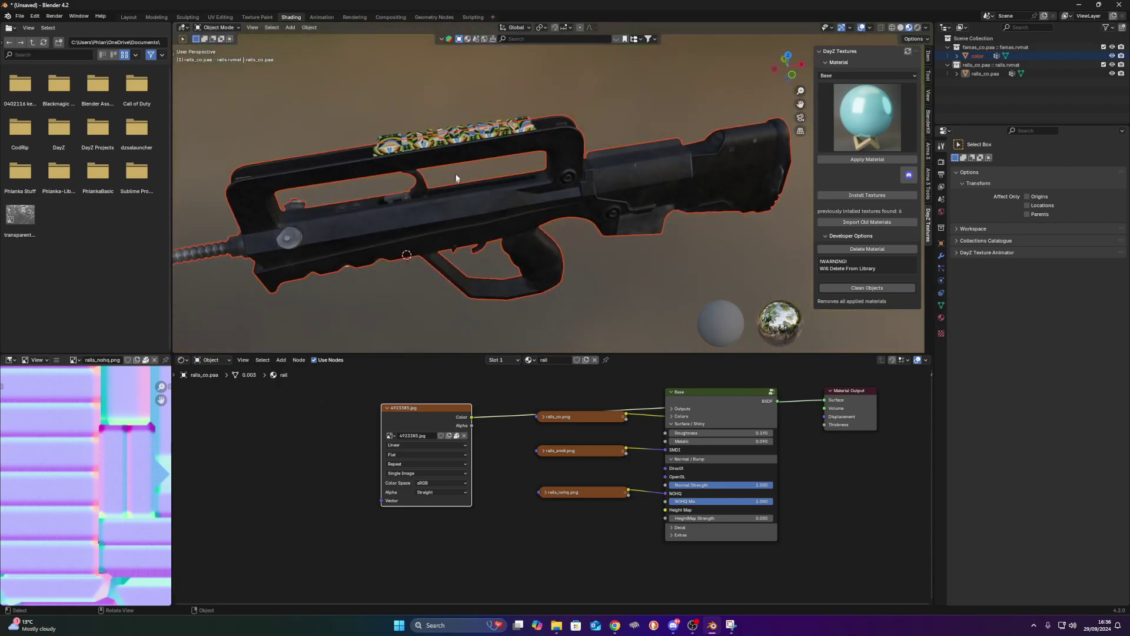
{"action": "middle_click_drag", "start_coordinate": [456, 178], "coordinate": [436, 218]}
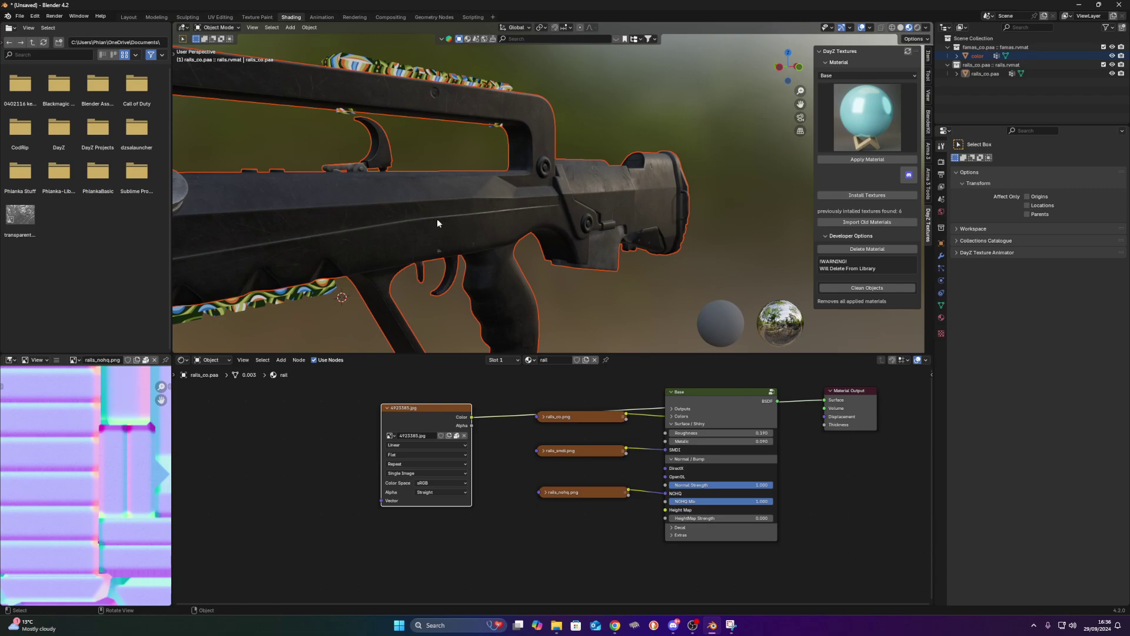
{"action": "scroll", "coordinate": [553, 493], "scroll_direction": "down", "scroll_amount": 1}
{"action": "middle_click_drag", "start_coordinate": [466, 125], "coordinate": [416, 98]}
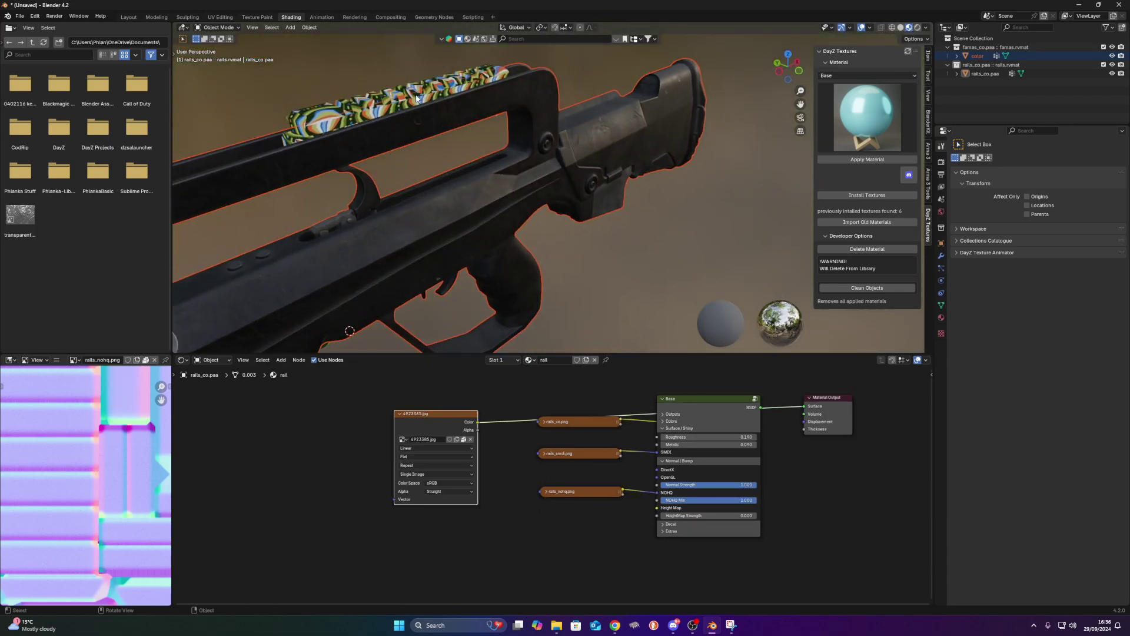
- Select the rails and make the Base node the rail material's output again
{"action": "left_click", "coordinate": [436, 101]}
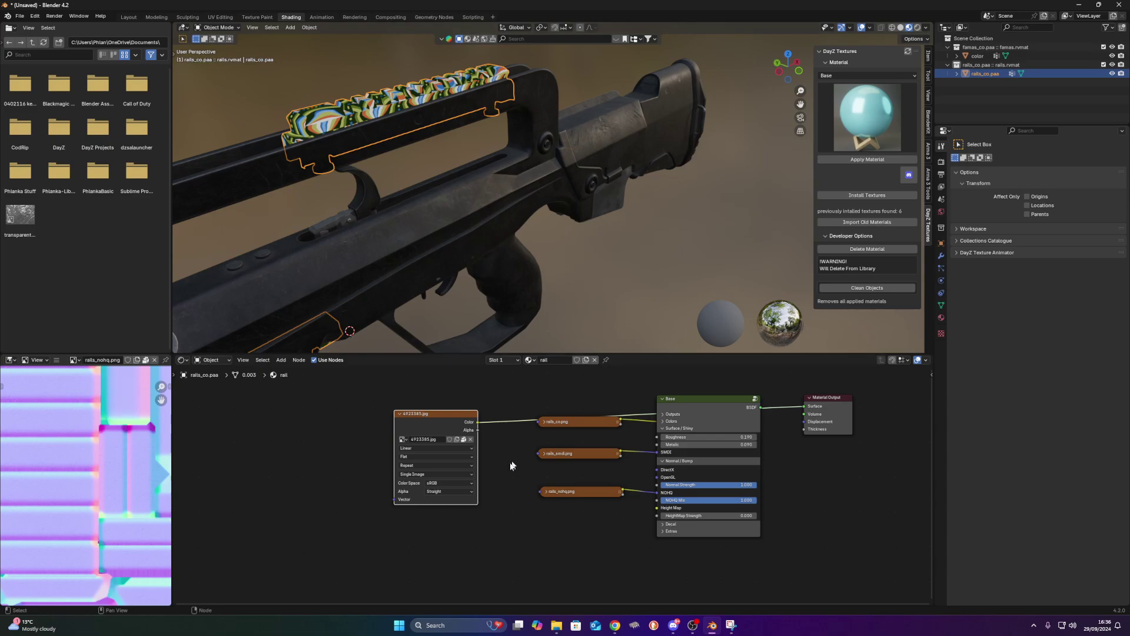
{"action": "left_click_drag", "start_coordinate": [459, 416], "coordinate": [456, 414]}
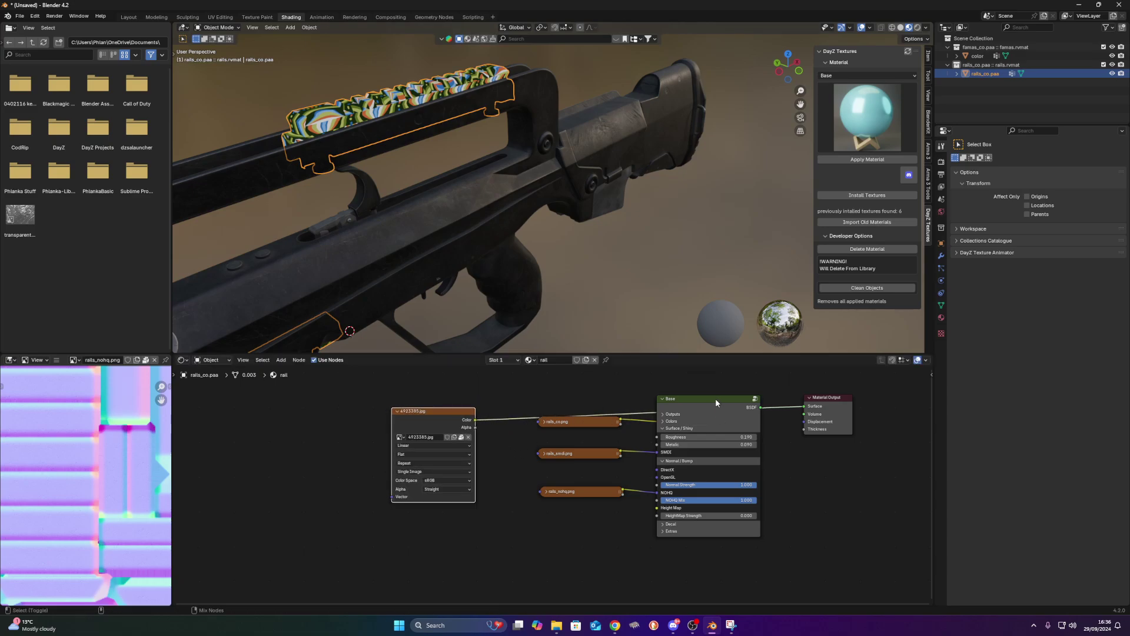
{"action": "left_click", "coordinate": [715, 398], "text": "ctrl+shift"}
- Select the FAMAS body and add 4923385.jpg from the extracted folder to the body material's node graph
{"action": "left_click", "coordinate": [466, 234]}
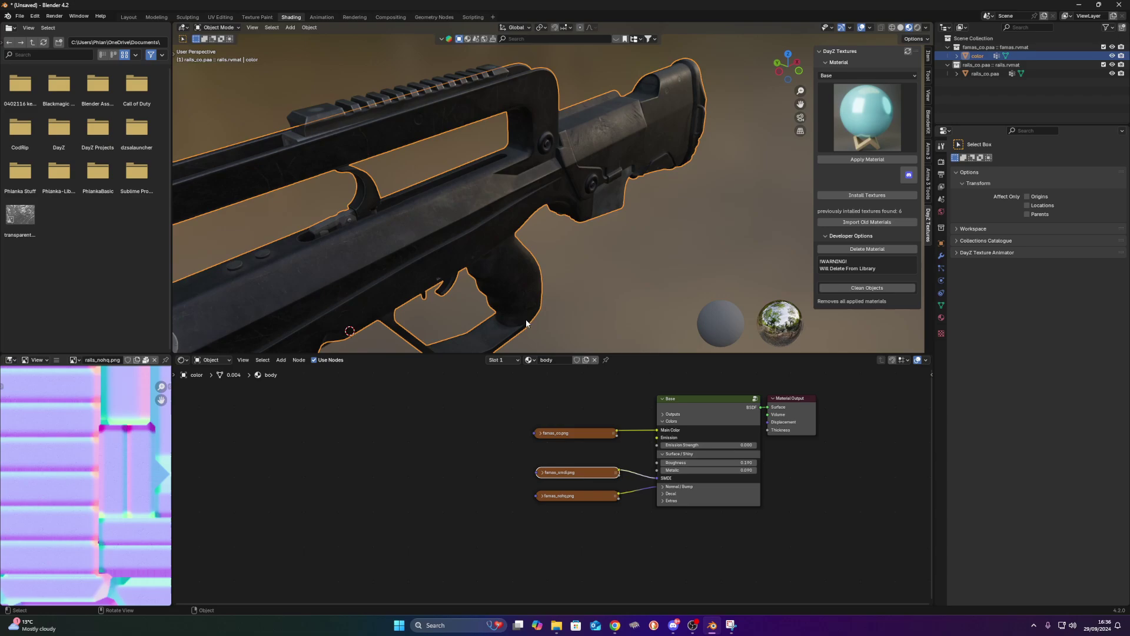
{"action": "mouse_move", "coordinate": [456, 233]}
{"action": "middle_mouse_down"}
{"action": "mouse_move", "coordinate": [474, 284]}
{"action": "mouse_move", "coordinate": [454, 196]}
{"action": "mouse_move", "coordinate": [471, 224]}
{"action": "middle_mouse_up"}
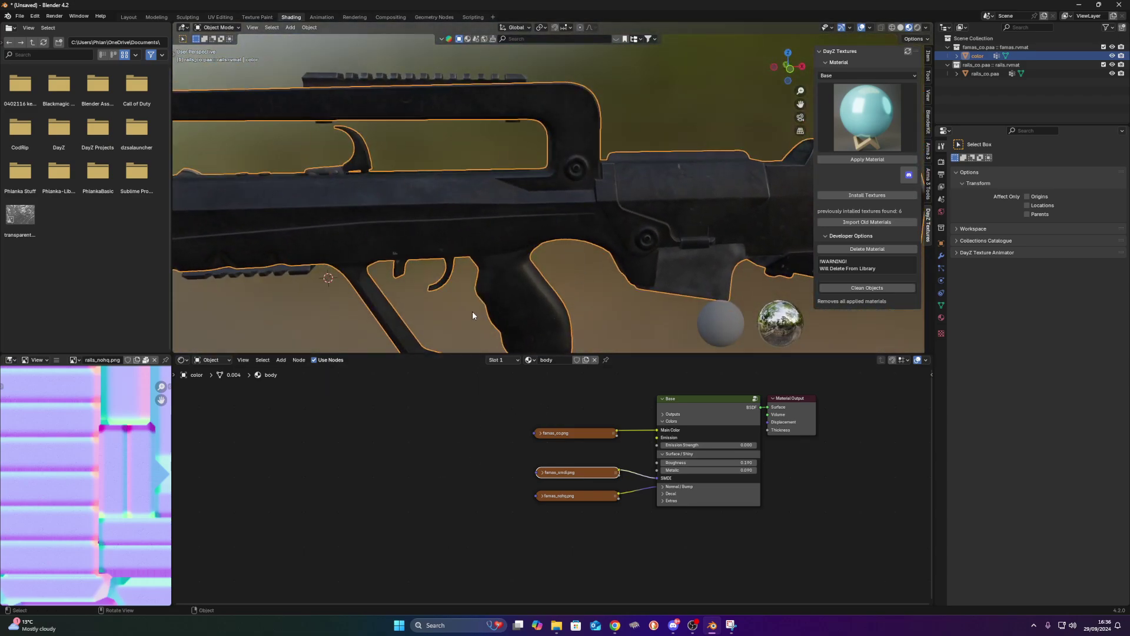
{"action": "middle_click_drag", "start_coordinate": [472, 311], "coordinate": [526, 226]}
{"action": "left_click", "coordinate": [588, 315]}
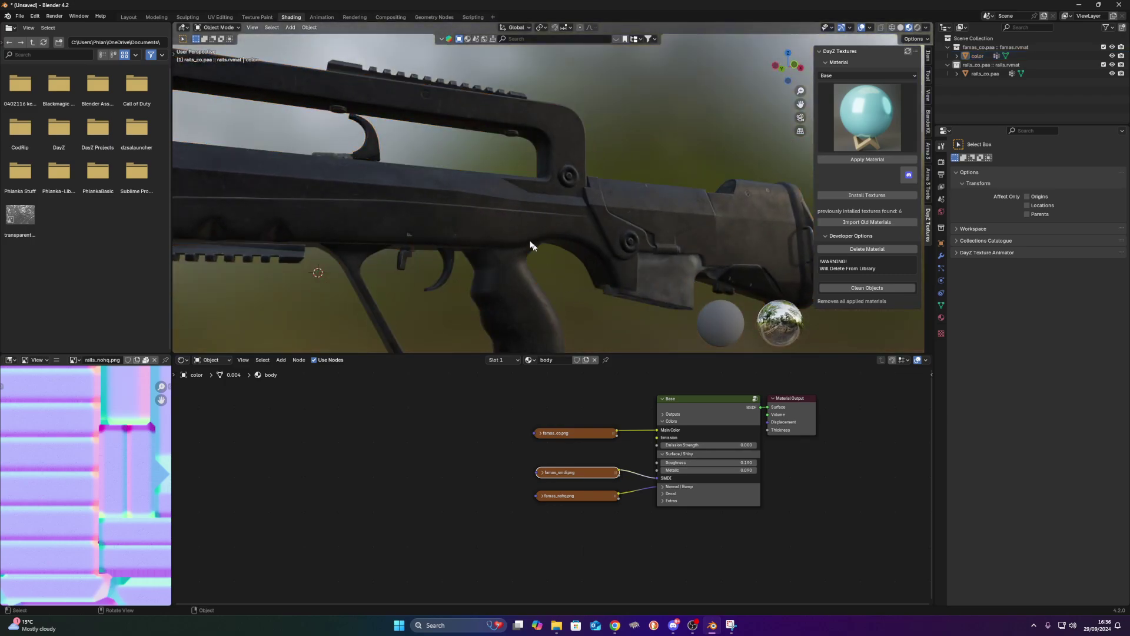
{"action": "left_click", "coordinate": [528, 241]}
{"action": "left_click", "coordinate": [556, 625]}
{"action": "left_click_drag", "start_coordinate": [170, 119], "coordinate": [374, 438]}
{"action": "key", "text": "alt+Tab"}
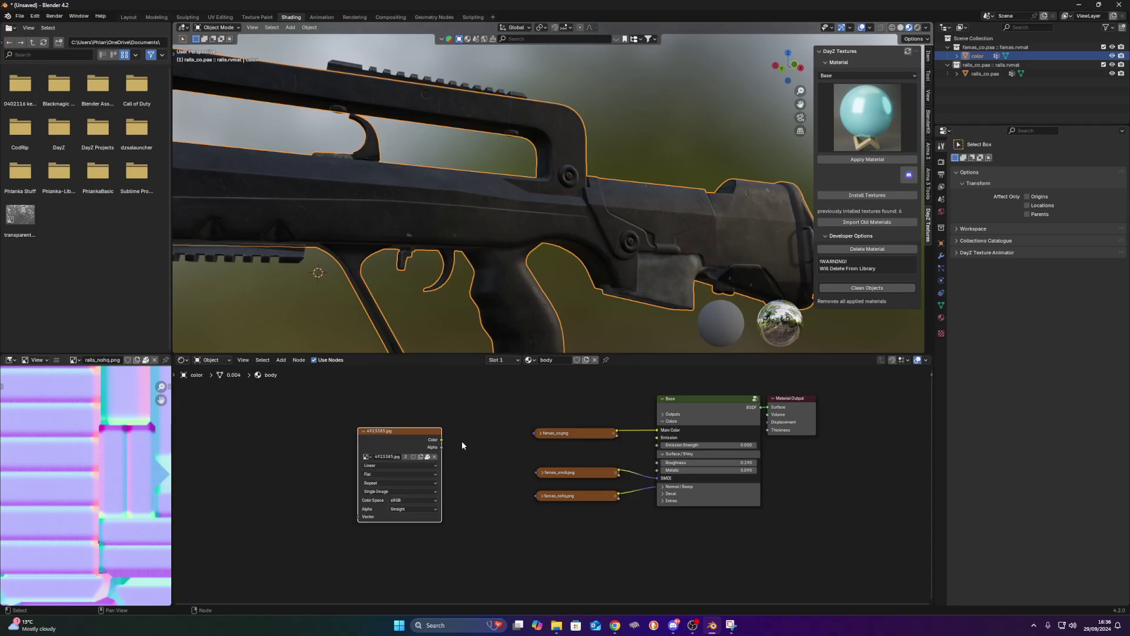
- Preview 4923385.jpg on the FAMAS body and attach Texture Coordinate and Mapping nodes to the image node
{"action": "left_click", "coordinate": [412, 433], "text": "ctrl+shift"}
{"action": "middle_click_drag", "start_coordinate": [447, 336], "coordinate": [938, 418]}
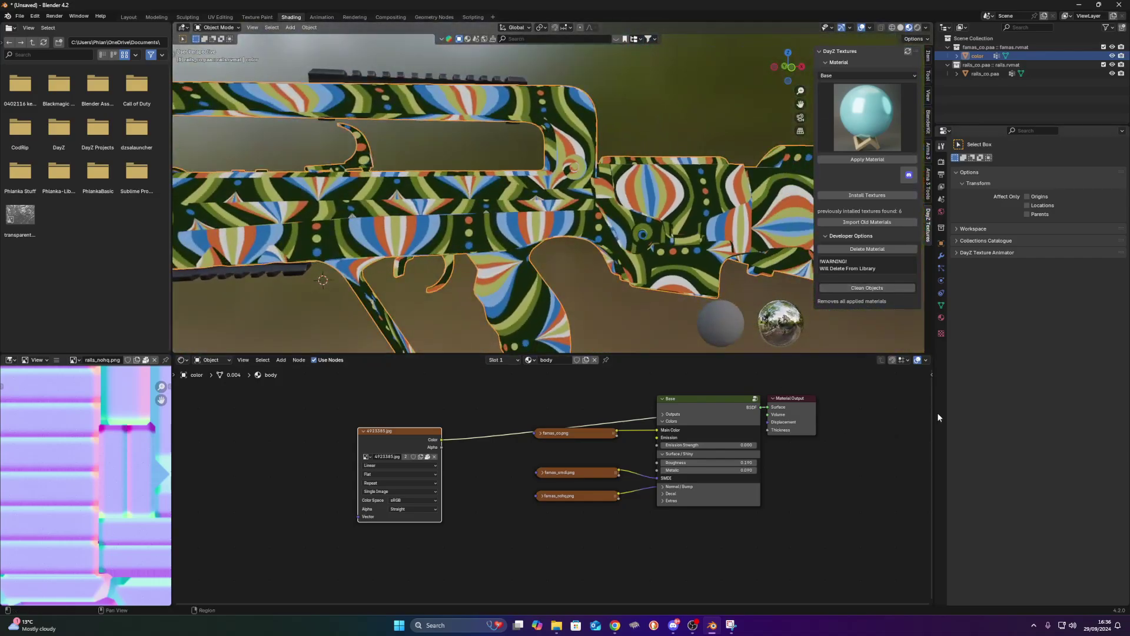
{"action": "scroll", "coordinate": [412, 441], "scroll_direction": "up", "scroll_amount": 2}
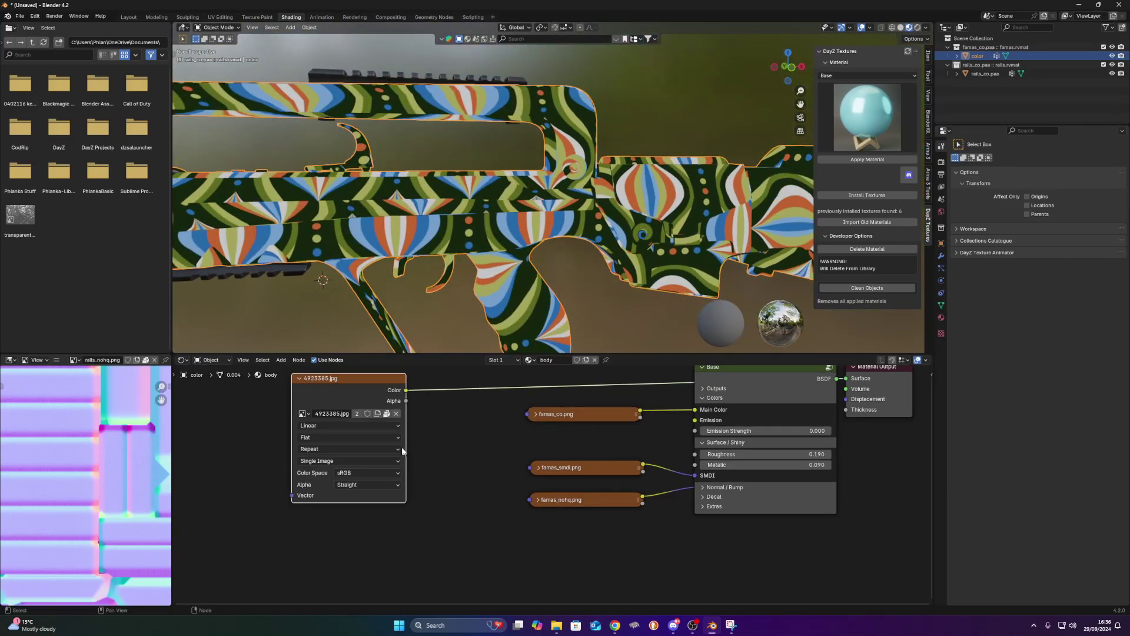
{"action": "left_click_drag", "start_coordinate": [479, 409], "coordinate": [502, 420]}
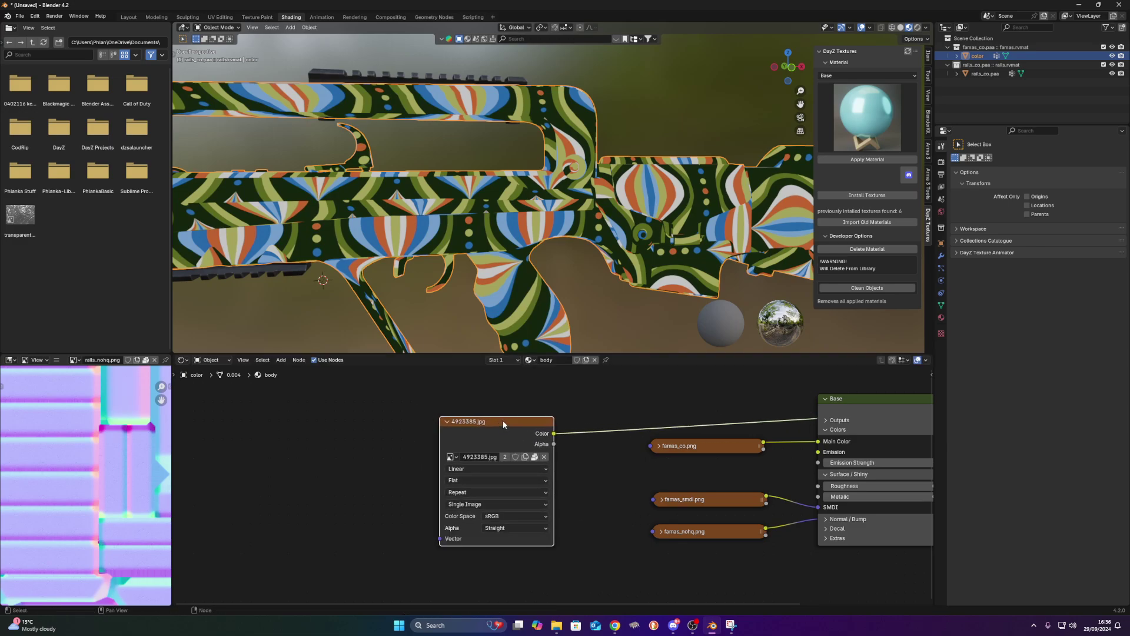
{"action": "key", "text": "ctrl+t"}
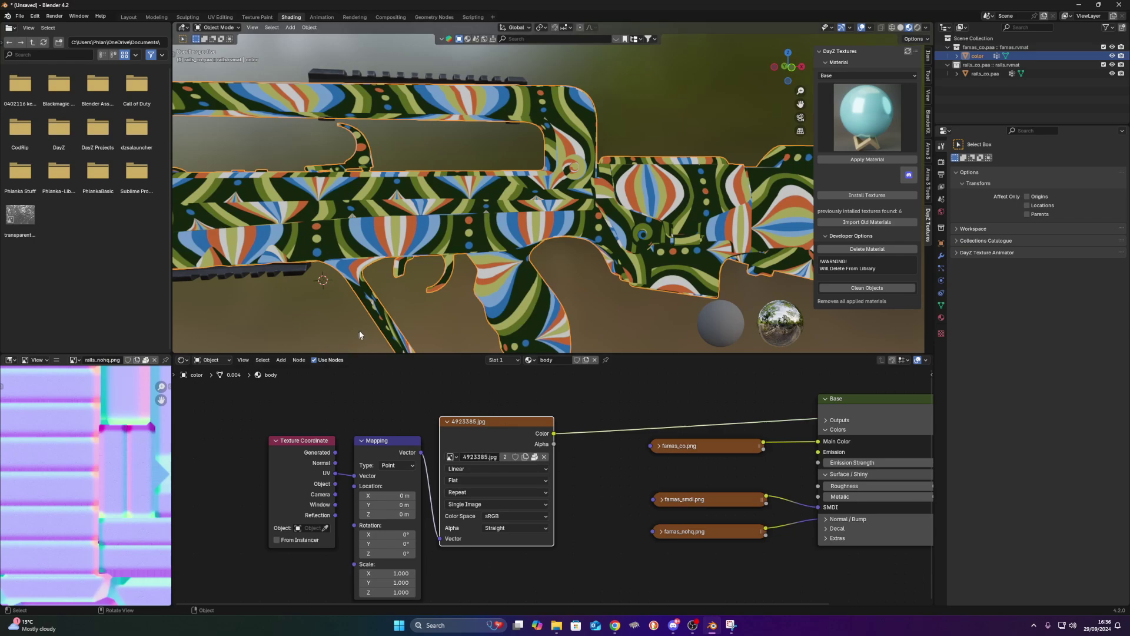
- Feed the Mapping node with Generated coordinates and set the 4923385.jpg projection to Box
{"action": "left_click_drag", "start_coordinate": [334, 453], "coordinate": [327, 439]}
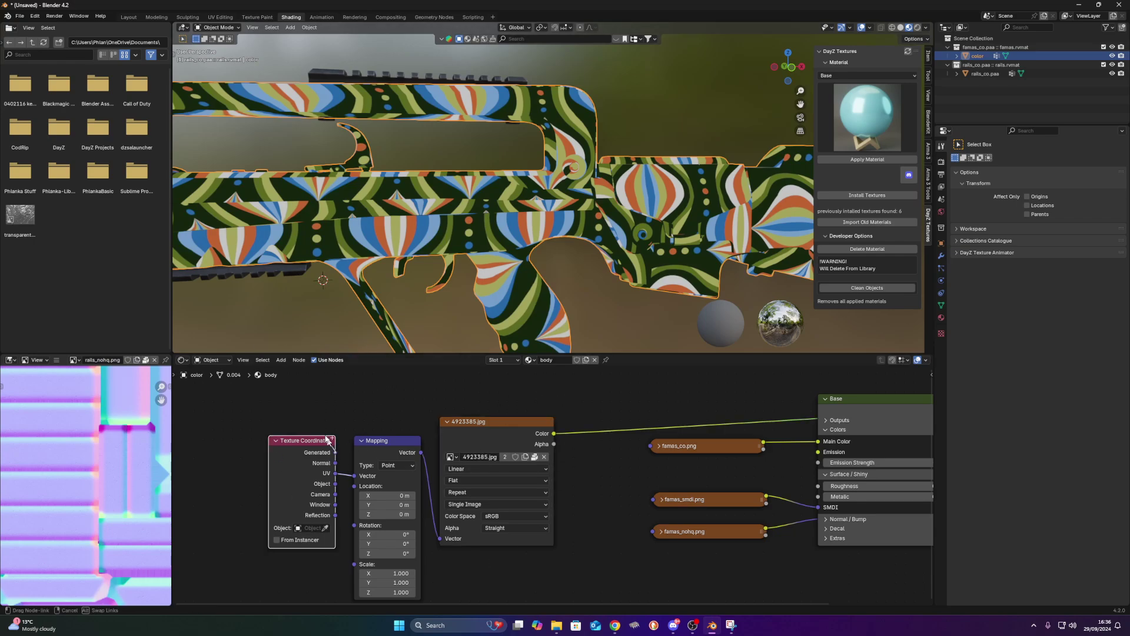
{"action": "left_click_drag", "start_coordinate": [359, 476], "coordinate": [324, 477]}
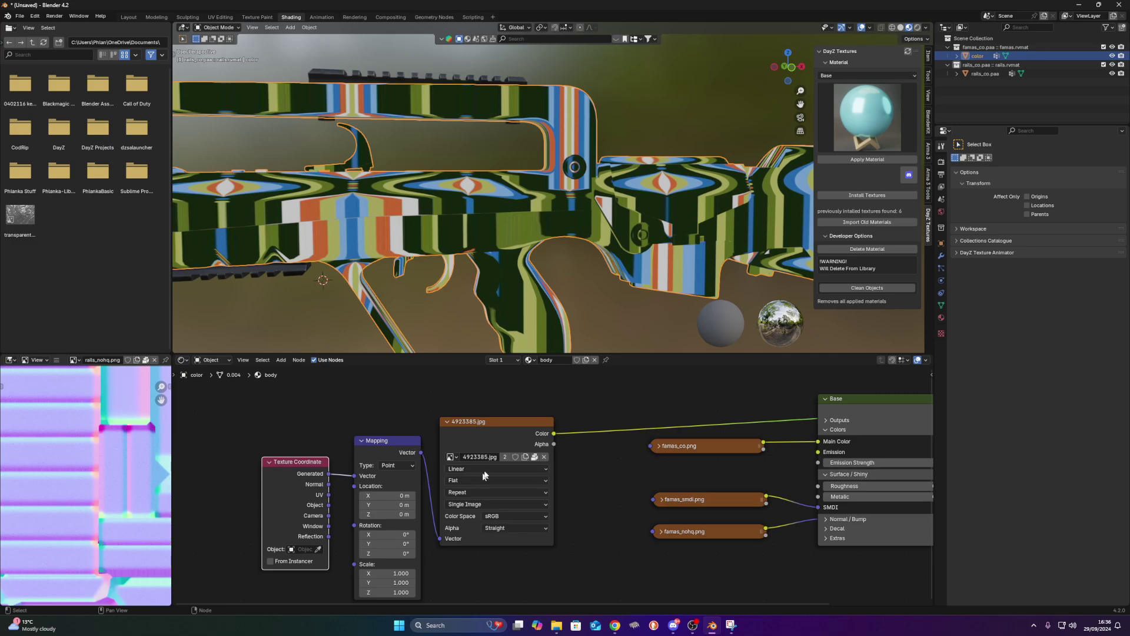
{"action": "left_click", "coordinate": [463, 479]}
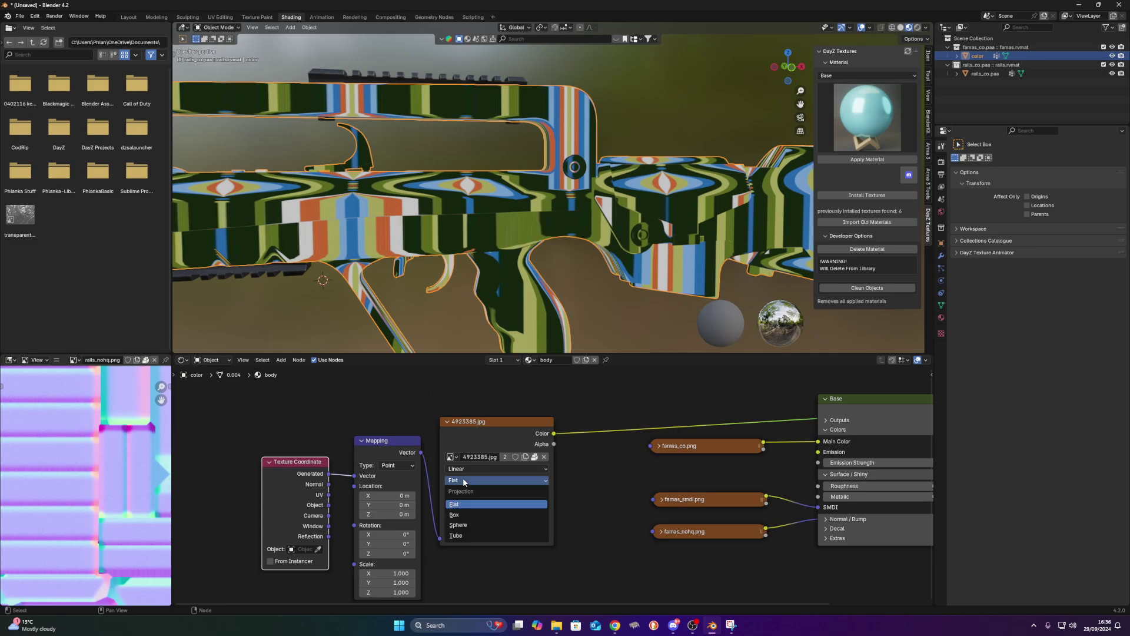
{"action": "left_click", "coordinate": [462, 514]}
- Scale the body pattern to 2.380 on X and Z in the Mapping node, with a smaller Y scale
{"action": "middle_click_drag", "start_coordinate": [478, 330], "coordinate": [499, 297]}
{"action": "scroll", "coordinate": [421, 553], "scroll_direction": "down", "scroll_amount": 1}
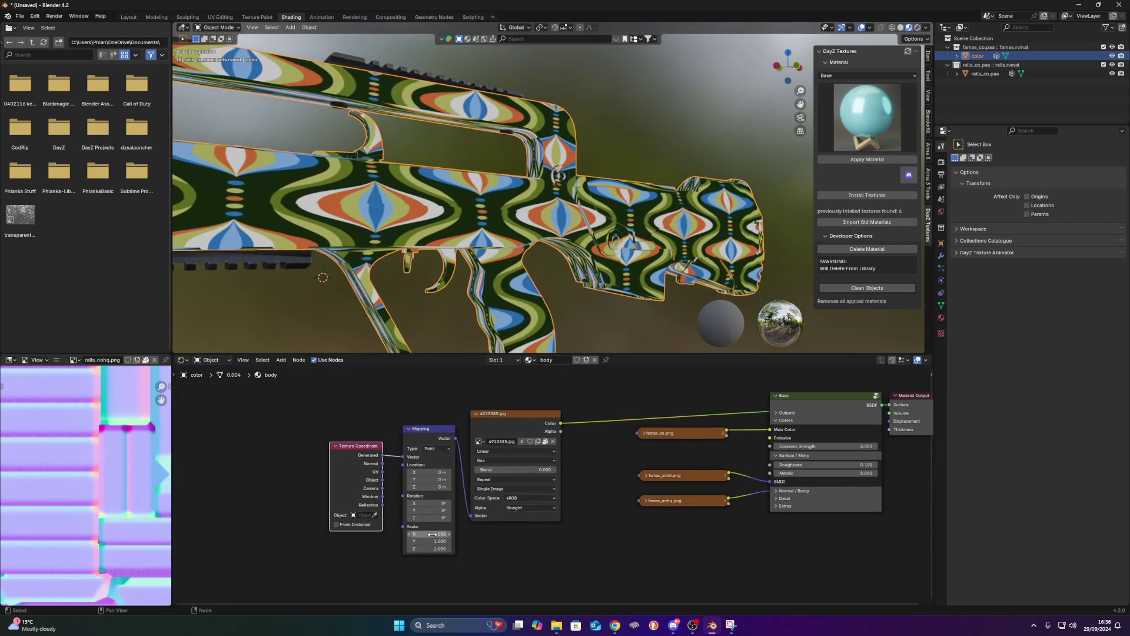
{"action": "mouse_move", "coordinate": [430, 531]}
{"action": "left_mouse_down"}
{"action": "mouse_move", "coordinate": [419, 532]}
{"action": "mouse_move", "coordinate": [448, 531]}
{"action": "left_mouse_up"}
{"action": "middle_click_drag", "start_coordinate": [532, 336], "coordinate": [489, 332]}
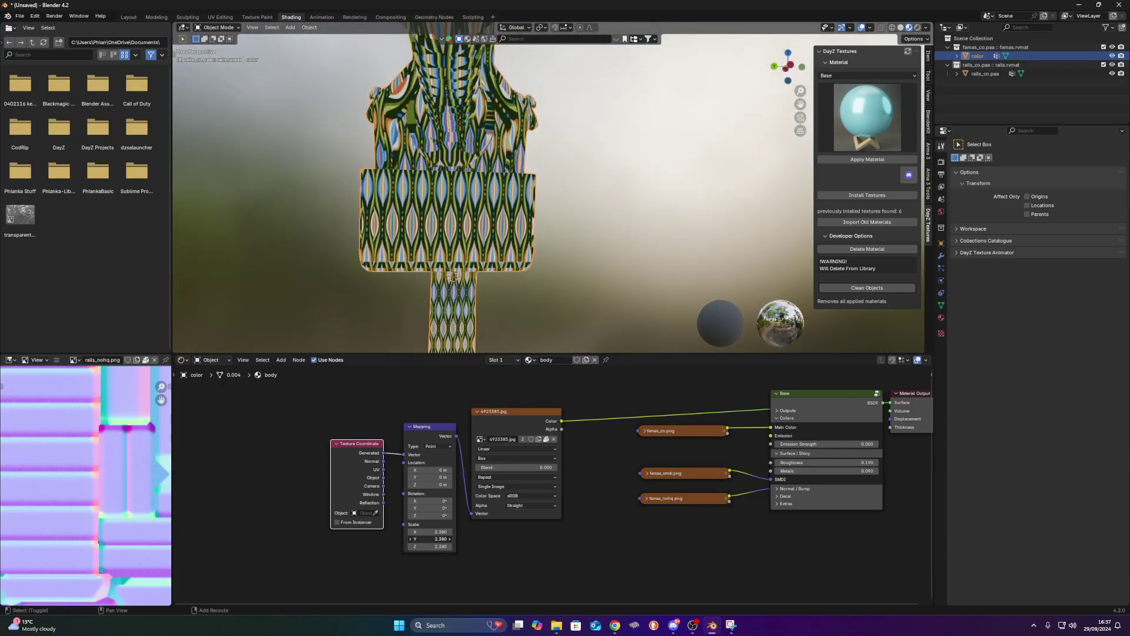
{"action": "left_click_drag", "start_coordinate": [430, 539], "coordinate": [407, 539]}
{"action": "middle_click_drag", "start_coordinate": [567, 582], "coordinate": [522, 574]}
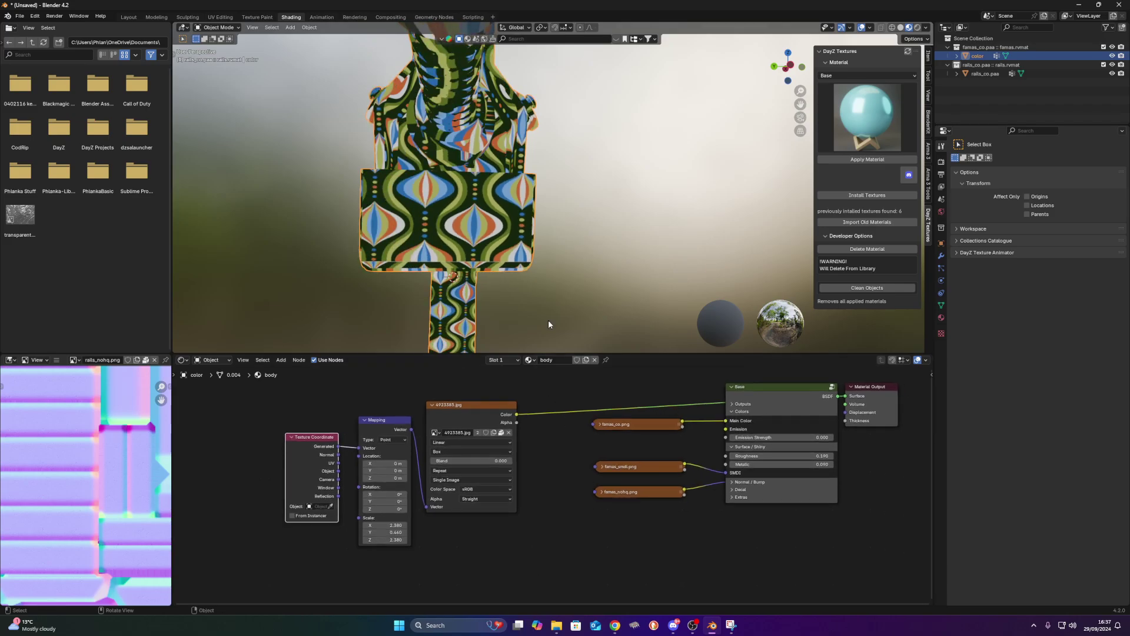
{"action": "middle_click_drag", "start_coordinate": [288, 324], "coordinate": [606, 262]}
- Move the famas_co.png node above the Base node and preview that texture directly on the body
{"action": "scroll", "coordinate": [623, 419], "scroll_direction": "down", "scroll_amount": 2}
{"action": "middle_click_drag", "start_coordinate": [620, 419], "coordinate": [546, 504]}
{"action": "scroll", "coordinate": [535, 424], "scroll_direction": "up", "scroll_amount": 2}
{"action": "left_click_drag", "start_coordinate": [538, 496], "coordinate": [531, 411]}
{"action": "left_click", "coordinate": [504, 506], "text": "ctrl+shift"}
{"action": "middle_click_drag", "start_coordinate": [460, 277], "coordinate": [519, 278]}
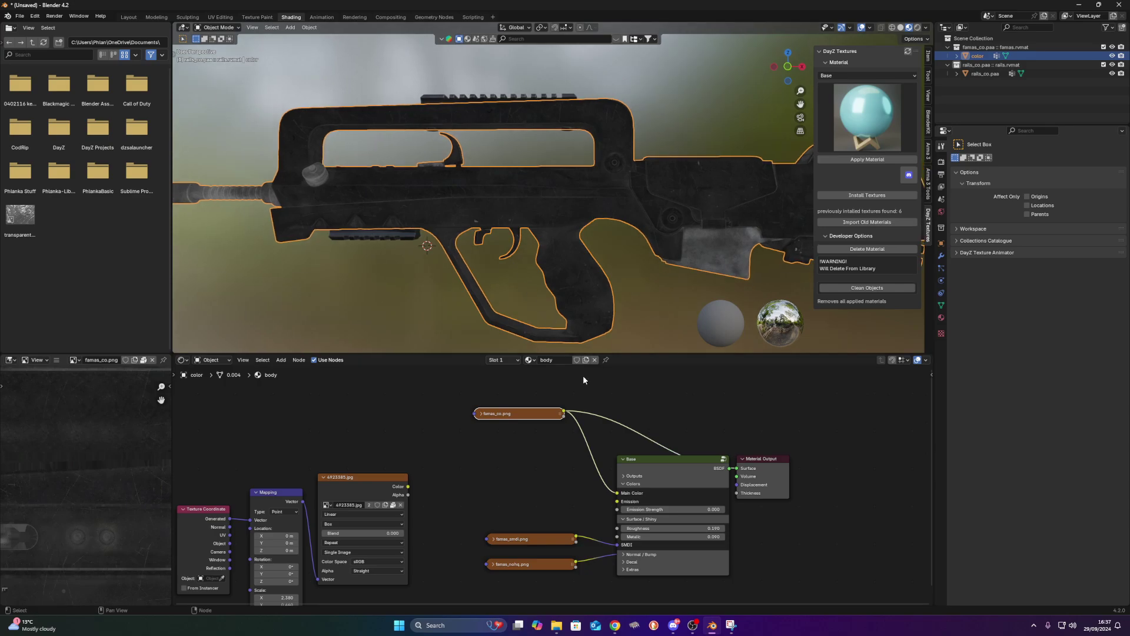
{"action": "middle_click_drag", "start_coordinate": [549, 203], "coordinate": [594, 325]}
- Move the Material Output node above the Base node, level with famas_co.png, leaving room between them
{"action": "middle_click_drag", "start_coordinate": [628, 397], "coordinate": [599, 419]}
{"action": "key", "text": "shift+a"}
{"action": "scroll", "coordinate": [624, 420], "scroll_direction": "up", "scroll_amount": 7}
{"action": "left_click_drag", "start_coordinate": [788, 521], "coordinate": [828, 428]}
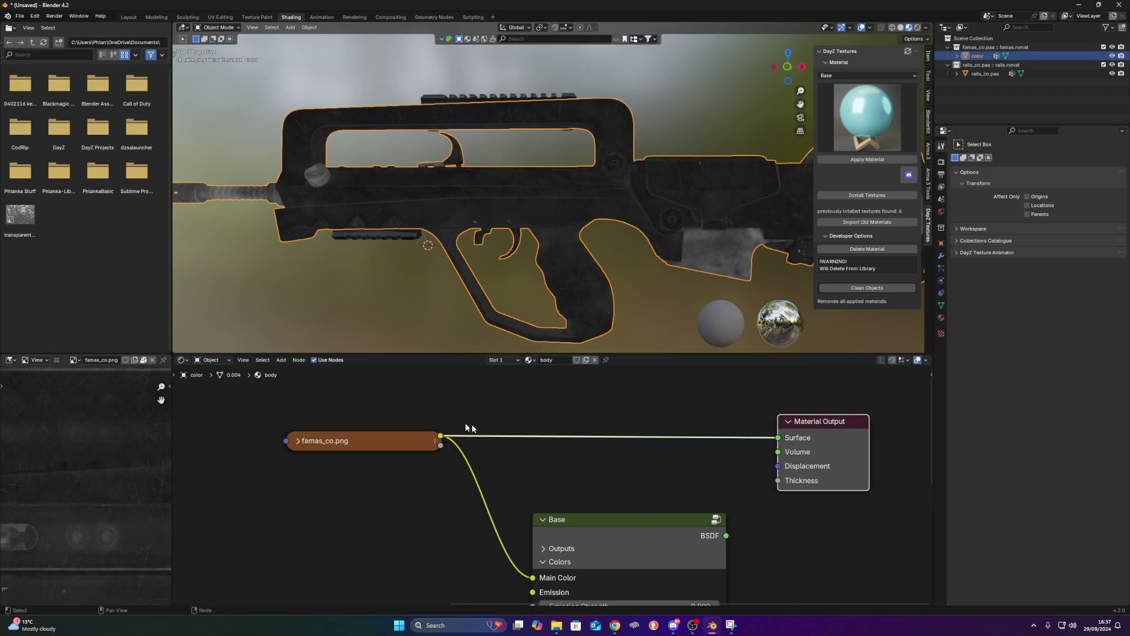
- Insert a Color Ramp node between famas_co.png and Material Output
{"action": "key", "text": "shift+a"}
{"action": "left_click", "coordinate": [597, 399]}
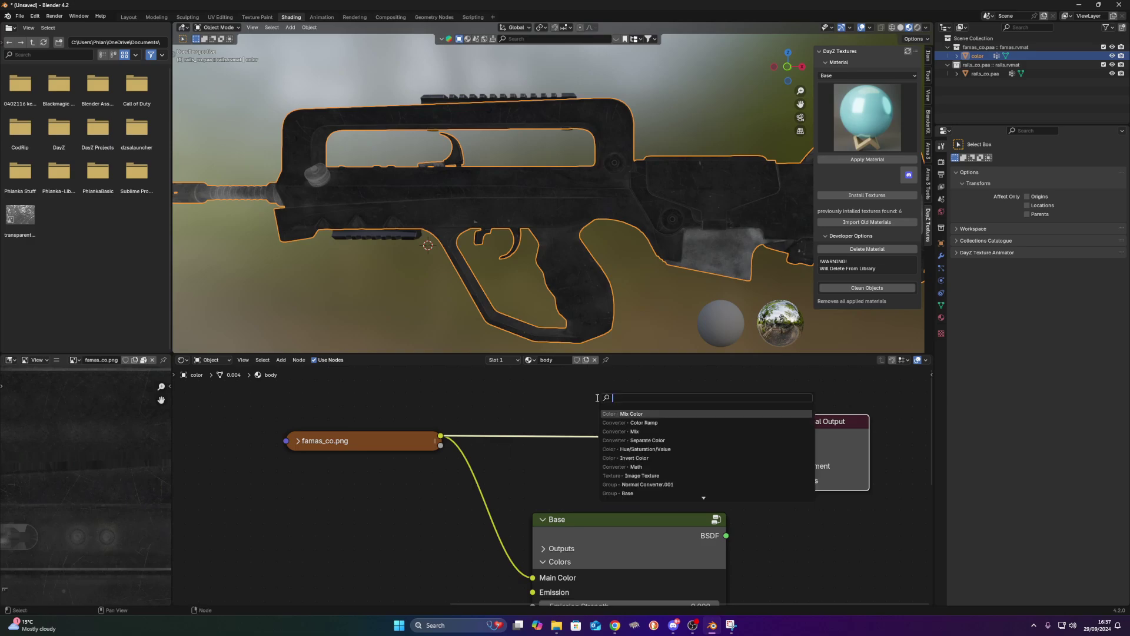
{"action": "type", "text": "ramp"}
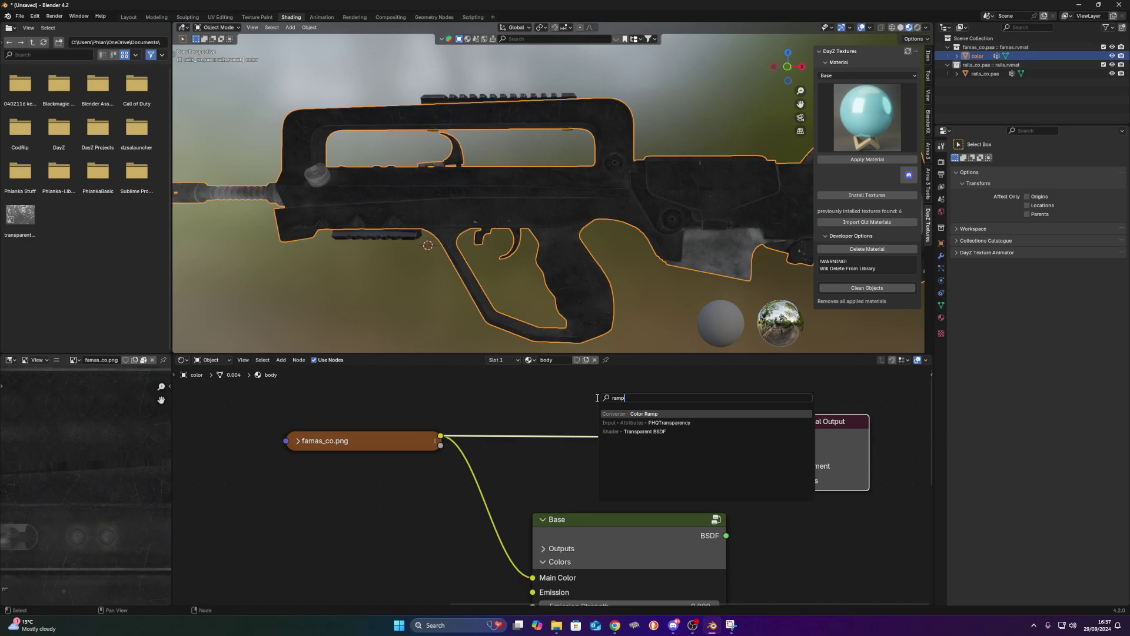
{"action": "key", "text": "Return"}
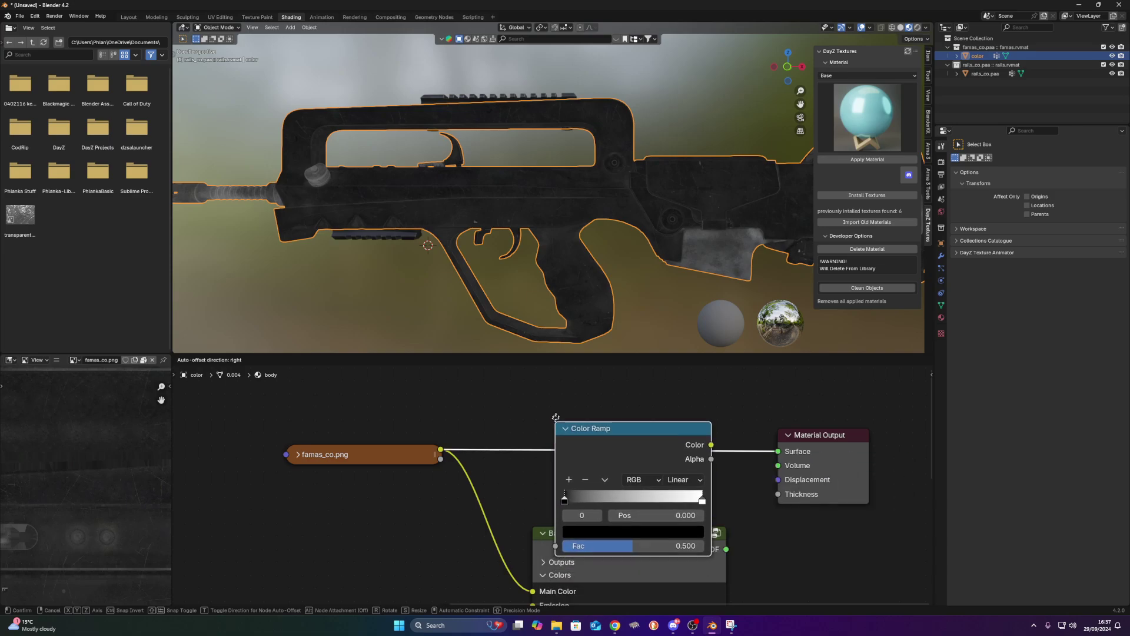
{"action": "left_click", "coordinate": [554, 410]}
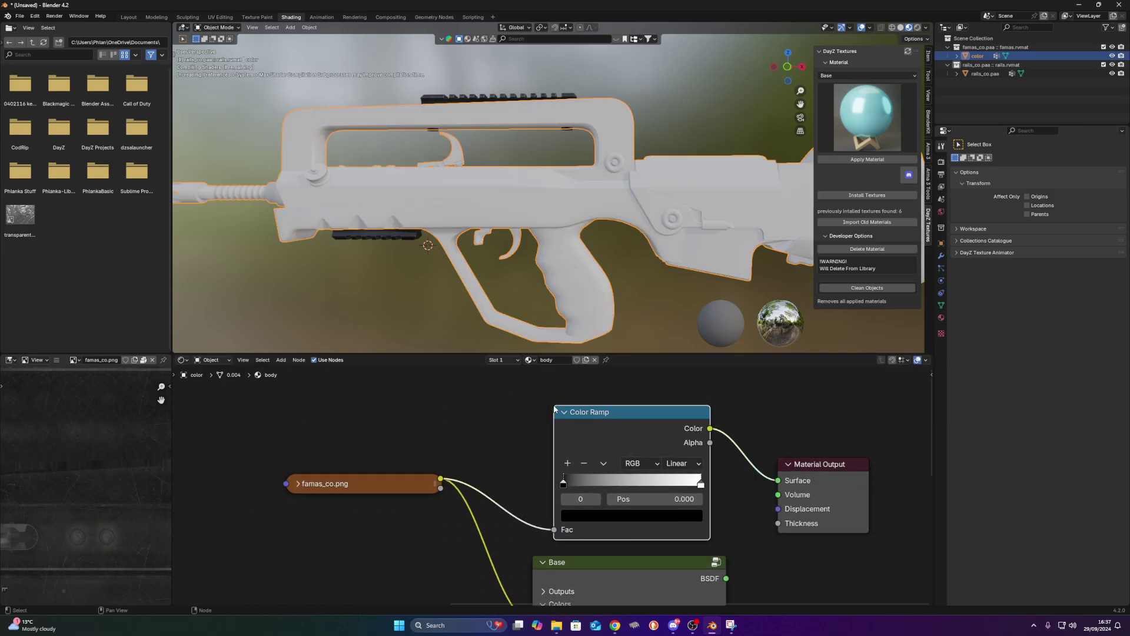
- Set the Color Ramp's black stop to position 0.014 and bring the white stop close beside it to heighten contrast
{"action": "scroll", "coordinate": [556, 530], "scroll_direction": "up", "scroll_amount": 3}
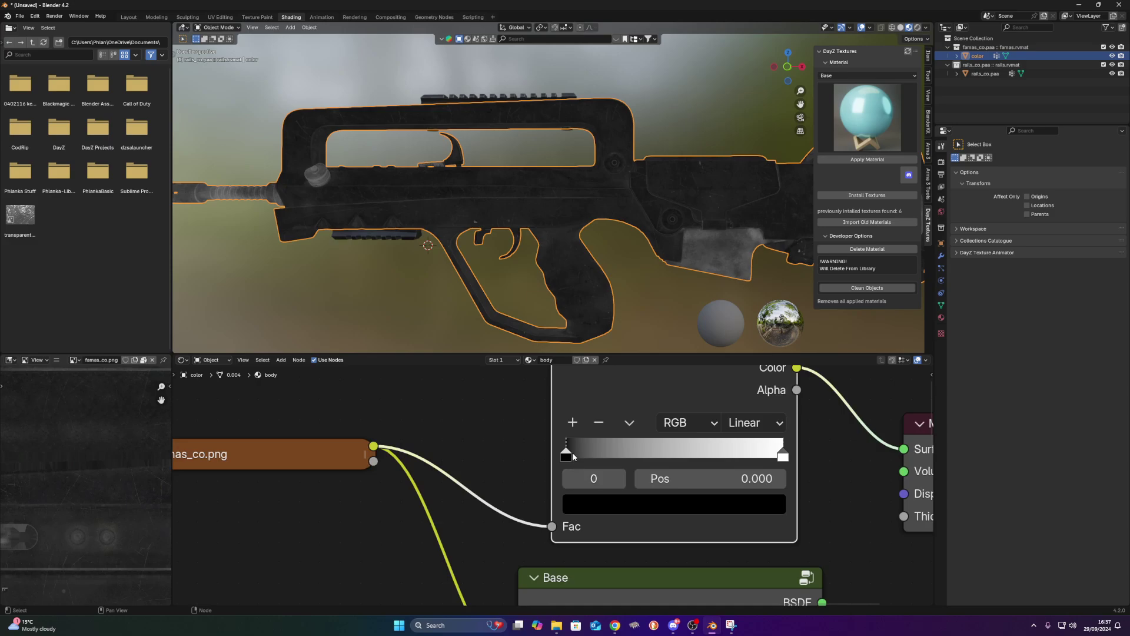
{"action": "middle_click_drag", "start_coordinate": [572, 456], "coordinate": [544, 475]}
{"action": "left_click_drag", "start_coordinate": [544, 477], "coordinate": [546, 476]}
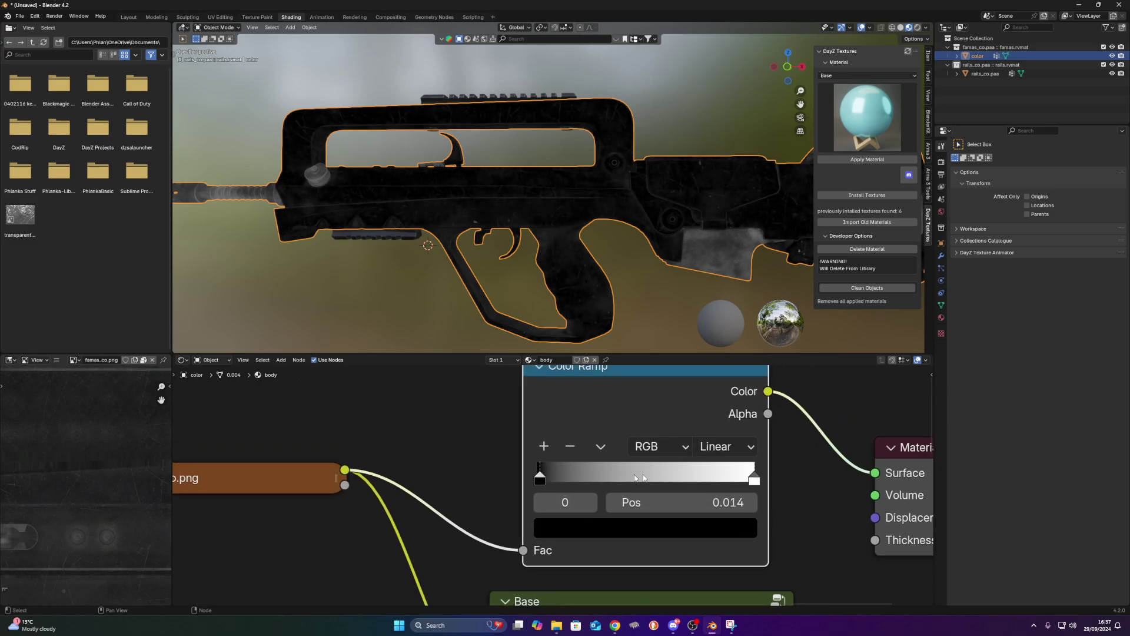
{"action": "left_click_drag", "start_coordinate": [758, 477], "coordinate": [538, 480]}
{"action": "left_click", "coordinate": [542, 481]}
{"action": "left_click", "coordinate": [535, 477]}
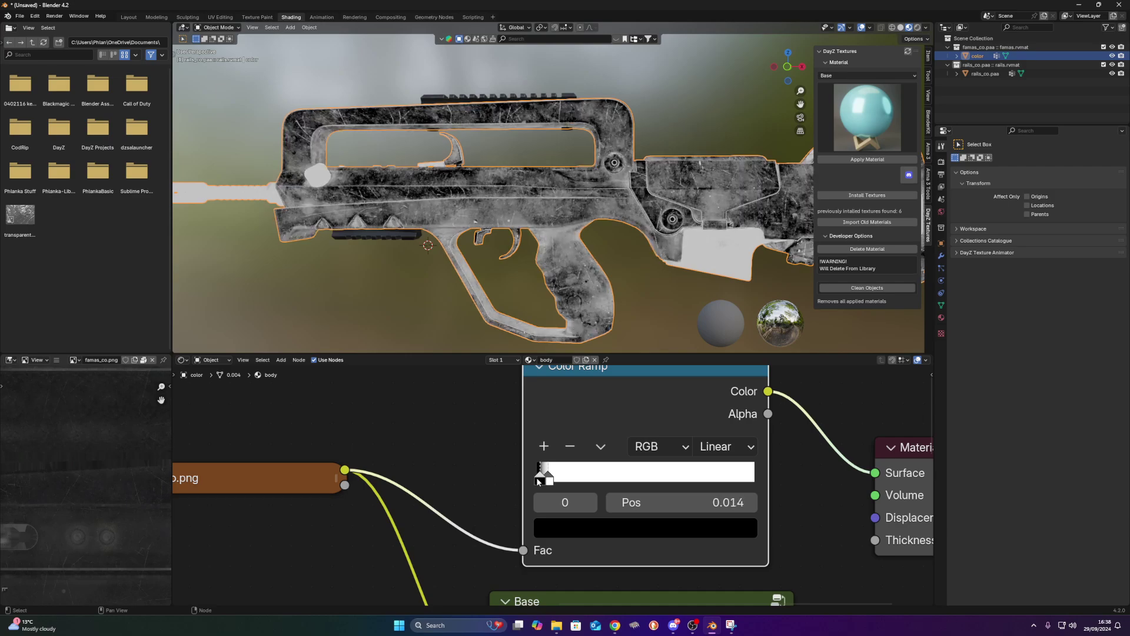
- Spread the Color Ramp and Material Output nodes apart, leaving room for another node between them
{"action": "scroll", "coordinate": [633, 299], "scroll_direction": "down", "scroll_amount": 1}
{"action": "scroll", "coordinate": [765, 435], "scroll_direction": "down", "scroll_amount": 3}
{"action": "middle_click_drag", "start_coordinate": [841, 413], "coordinate": [605, 460]}
{"action": "left_click_drag", "start_coordinate": [665, 490], "coordinate": [791, 439]}
{"action": "left_click_drag", "start_coordinate": [497, 433], "coordinate": [458, 433]}
{"action": "left_click", "coordinate": [540, 412]}
{"action": "middle_click_drag", "start_coordinate": [541, 410], "coordinate": [541, 446]}
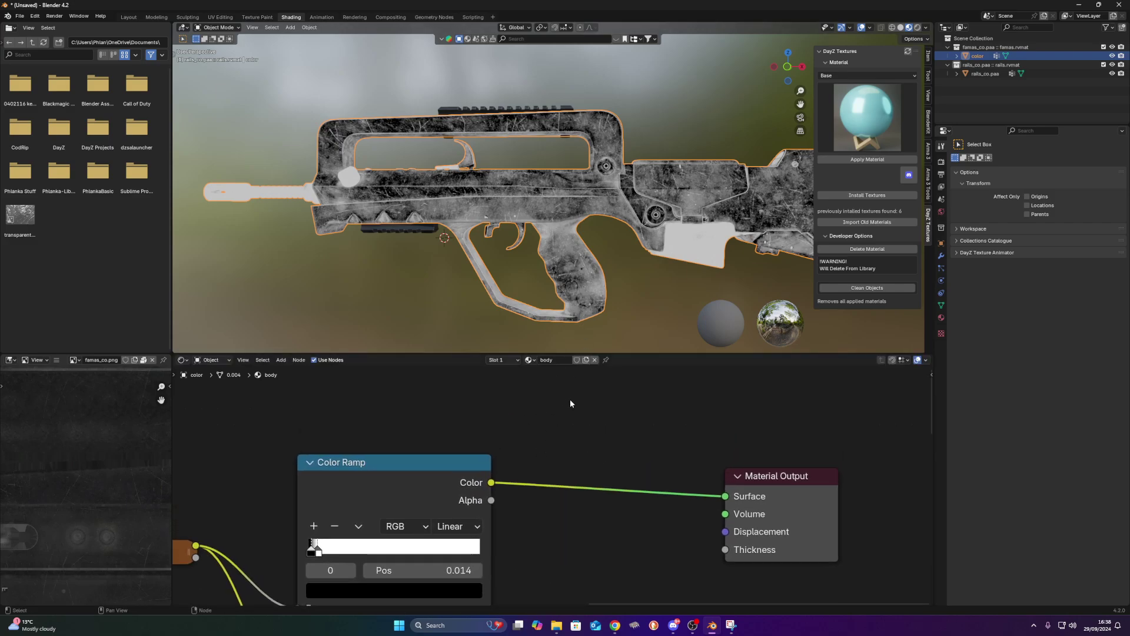
- Insert a Mix Color node between Color Ramp and Material Output, with the Color Ramp's Color driving its Factor
{"action": "key", "text": "shift+a"}
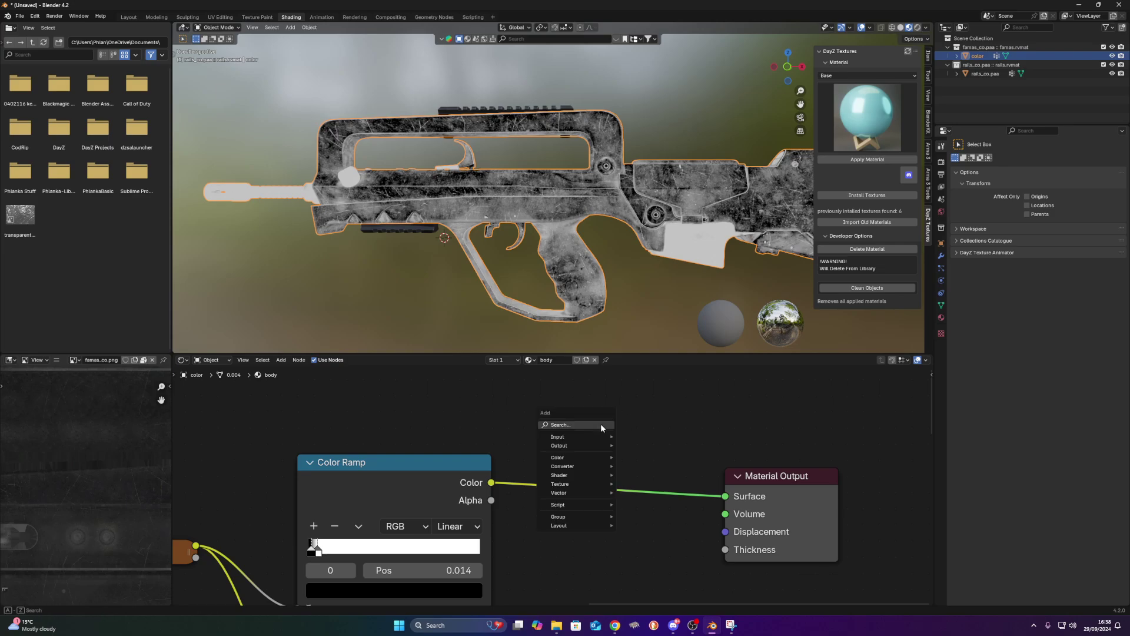
{"action": "left_click", "coordinate": [600, 426]}
{"action": "type", "text": "mix col"}
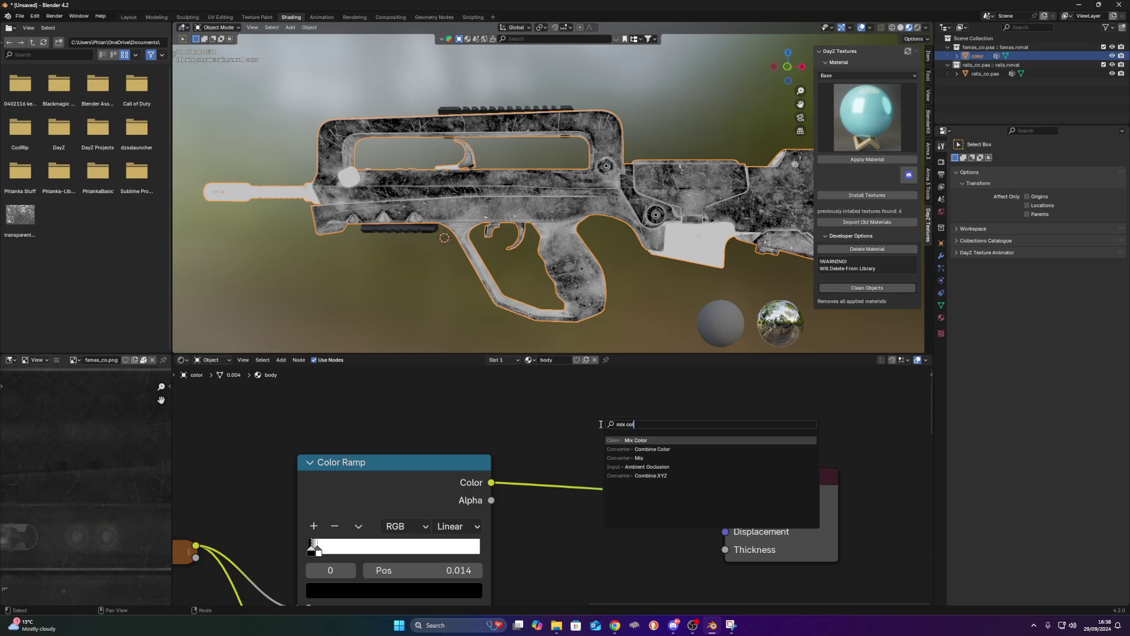
{"action": "key", "text": "Return"}
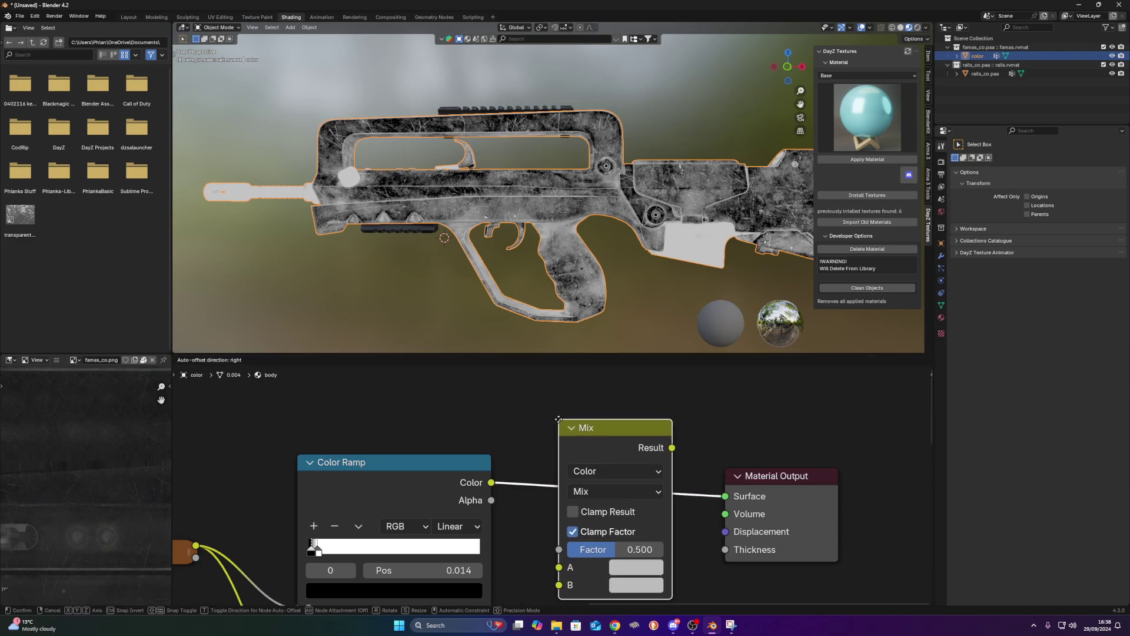
{"action": "left_click", "coordinate": [558, 419]}
{"action": "mouse_move", "coordinate": [559, 567]}
{"action": "left_mouse_down"}
{"action": "mouse_move", "coordinate": [537, 569]}
{"action": "mouse_move", "coordinate": [559, 549]}
{"action": "left_mouse_up"}
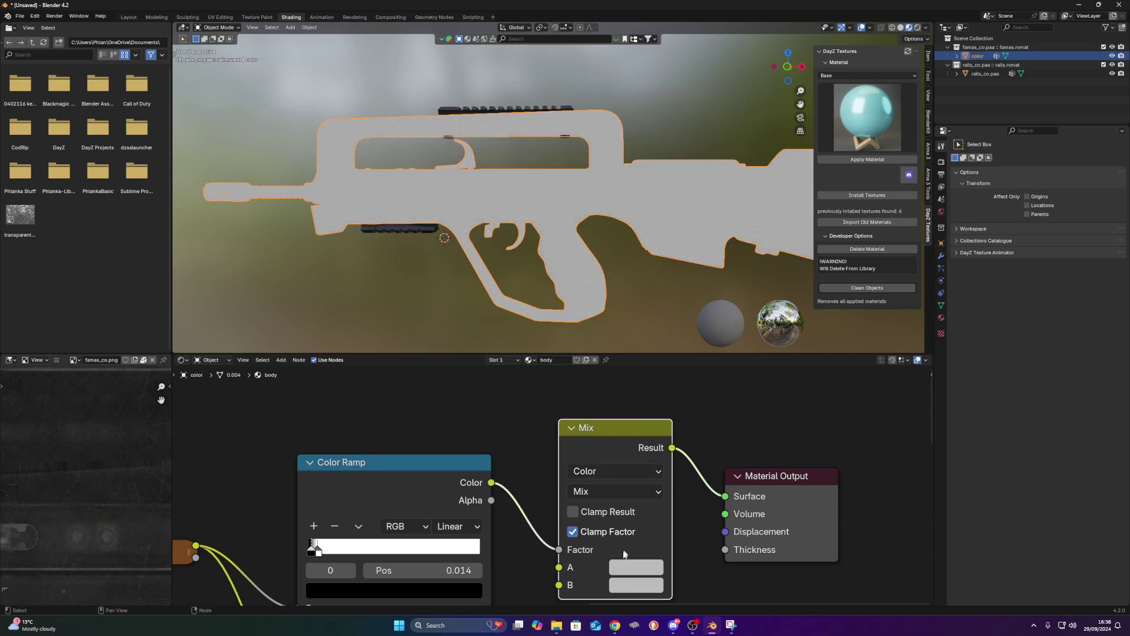
- Set the Mix node's B colour to red to test where the Color Ramp mask applies
{"action": "left_click", "coordinate": [628, 584]}
{"action": "middle_click_drag", "start_coordinate": [619, 525], "coordinate": [678, 464]}
{"action": "left_click", "coordinate": [695, 529]}
{"action": "left_click", "coordinate": [747, 411]}
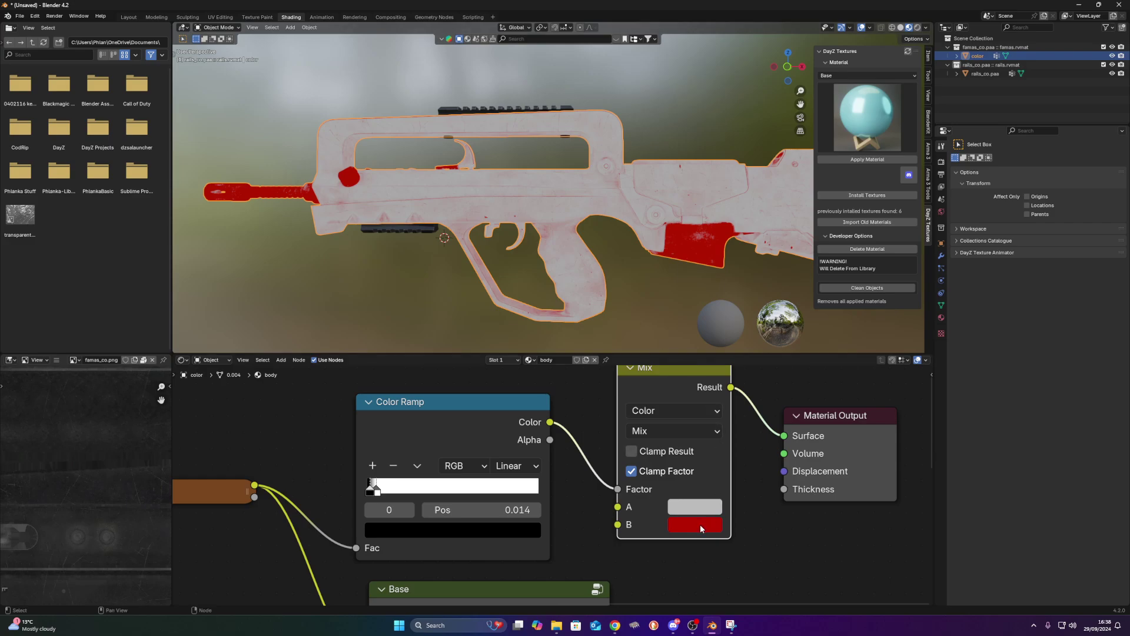
- Link the Color output of famas_co.png to the Mix node's B input
{"action": "middle_click_drag", "start_coordinate": [482, 543], "coordinate": [583, 441]}
{"action": "scroll", "coordinate": [582, 442], "scroll_direction": "down", "scroll_amount": 3}
{"action": "left_click_drag", "start_coordinate": [397, 397], "coordinate": [688, 426]}
{"action": "middle_click_drag", "start_coordinate": [689, 427], "coordinate": [658, 444]}
{"action": "left_click", "coordinate": [637, 446]}
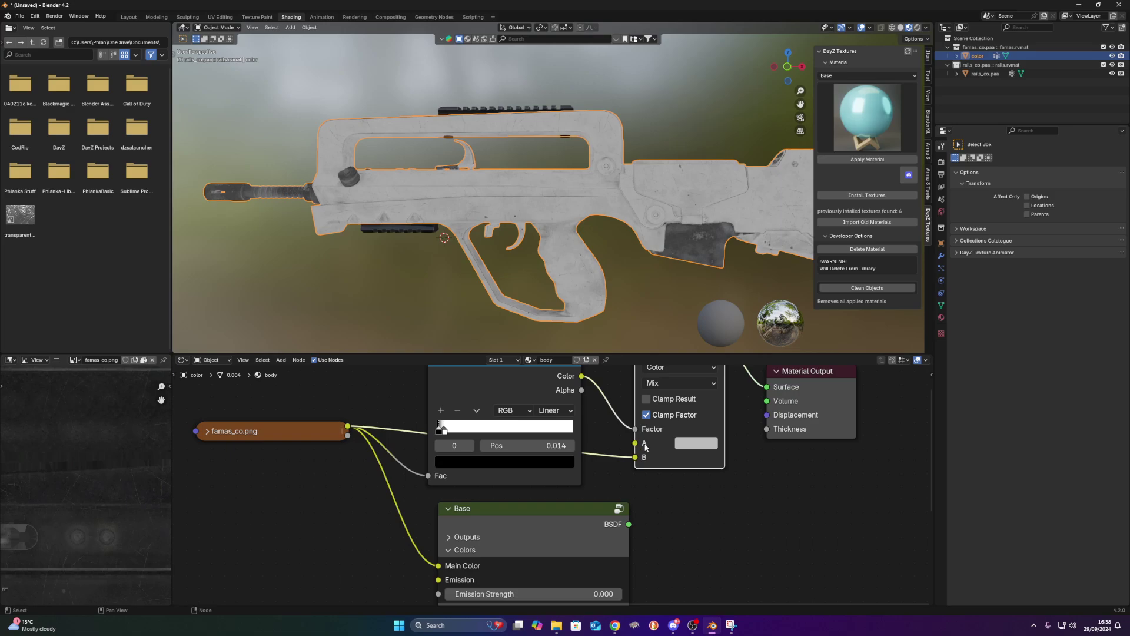
- Link the Color output of 4923385.jpg to the Mix node's A input and preview the Mix result on the body
{"action": "scroll", "coordinate": [646, 447], "scroll_direction": "down", "scroll_amount": 5}
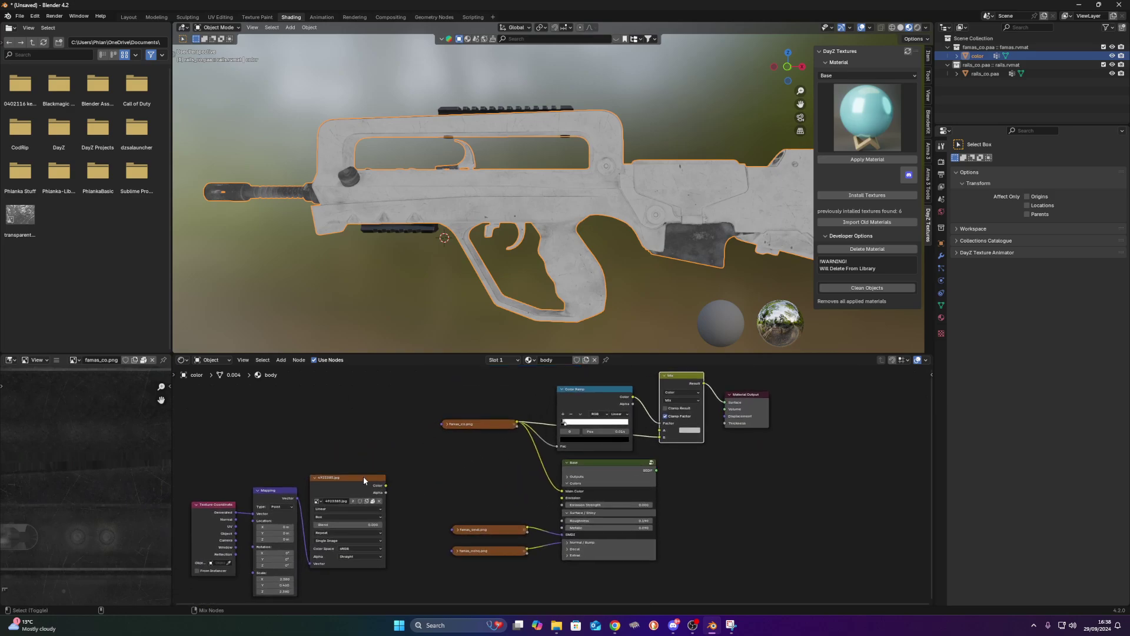
{"action": "left_click", "coordinate": [362, 477]}
{"action": "left_click_drag", "start_coordinate": [386, 485], "coordinate": [659, 431]}
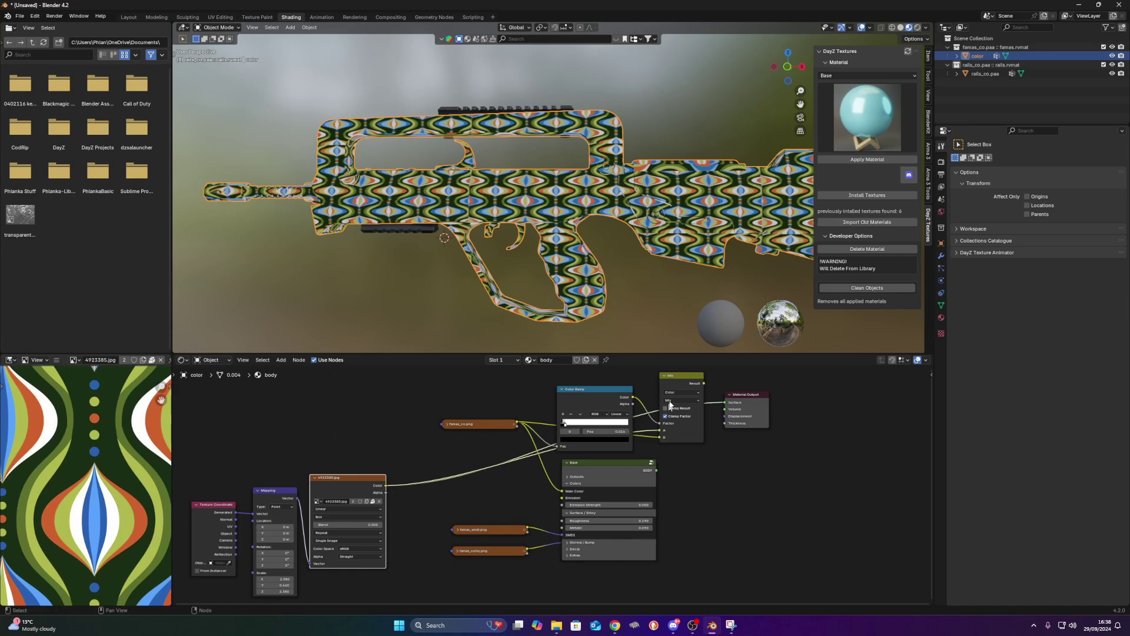
{"action": "left_click", "coordinate": [683, 380]}
{"action": "scroll", "coordinate": [674, 428], "scroll_direction": "up", "scroll_amount": 3}
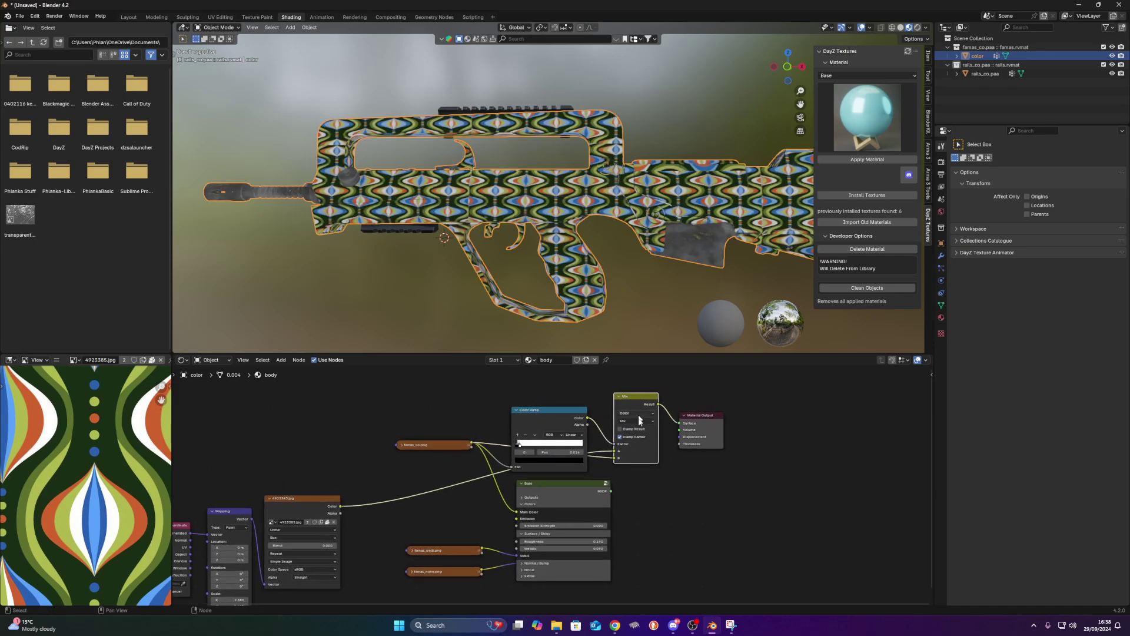
- Fine-tune the Color Ramp's white stop to position 0.027, checking the wear showing through the pattern from several angles
{"action": "middle_click_drag", "start_coordinate": [658, 443], "coordinate": [652, 481]}
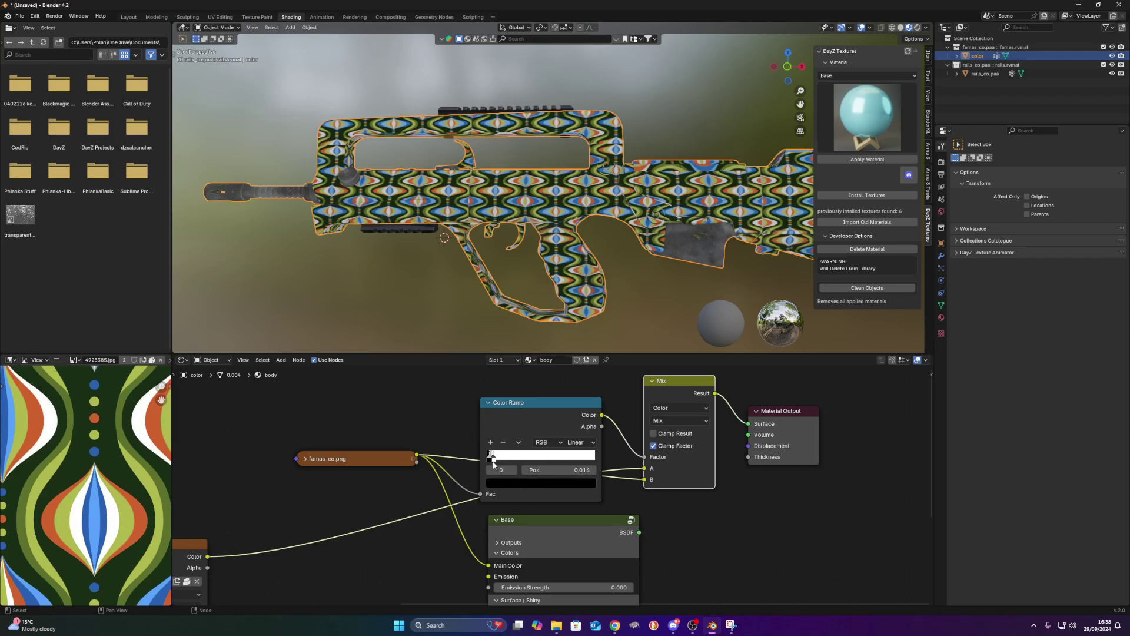
{"action": "left_click", "coordinate": [491, 460]}
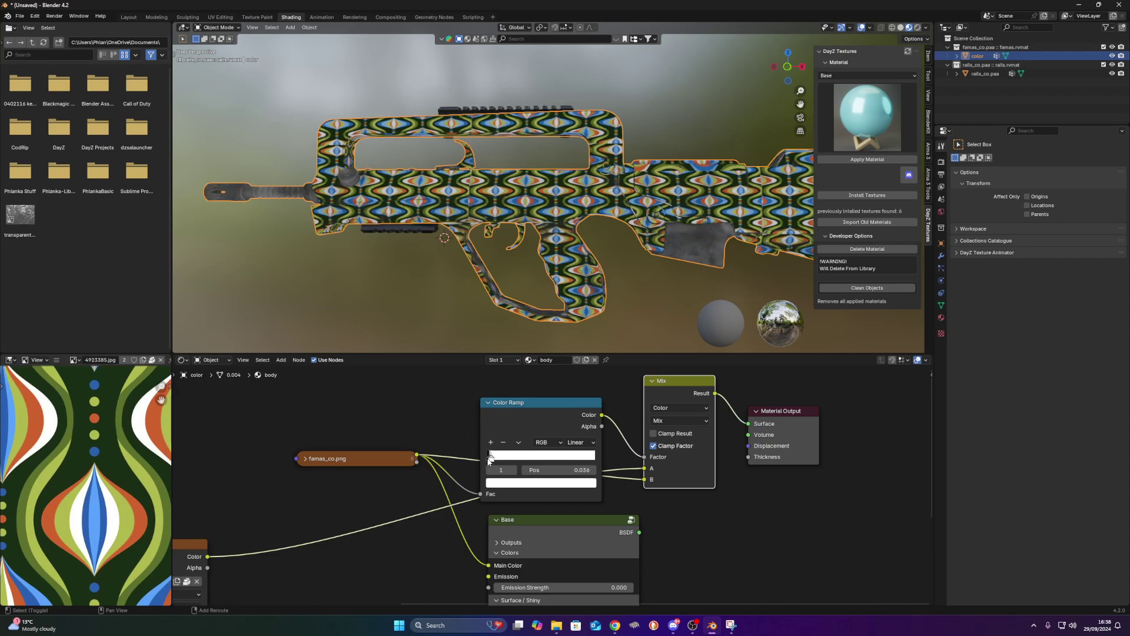
{"action": "left_click_drag", "start_coordinate": [492, 460], "coordinate": [485, 462]}
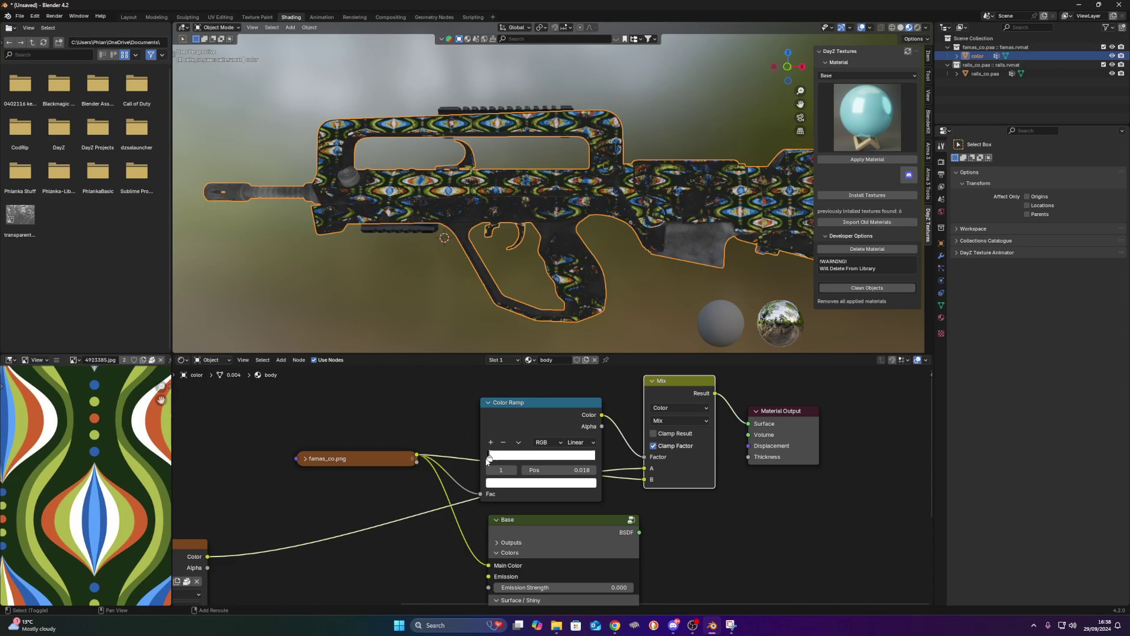
{"action": "left_click_drag", "start_coordinate": [488, 461], "coordinate": [489, 459]}
{"action": "left_click", "coordinate": [485, 459], "text": "shift"}
{"action": "scroll", "coordinate": [501, 476], "scroll_direction": "up", "scroll_amount": 5}
{"action": "middle_click_drag", "start_coordinate": [463, 472], "coordinate": [540, 506]}
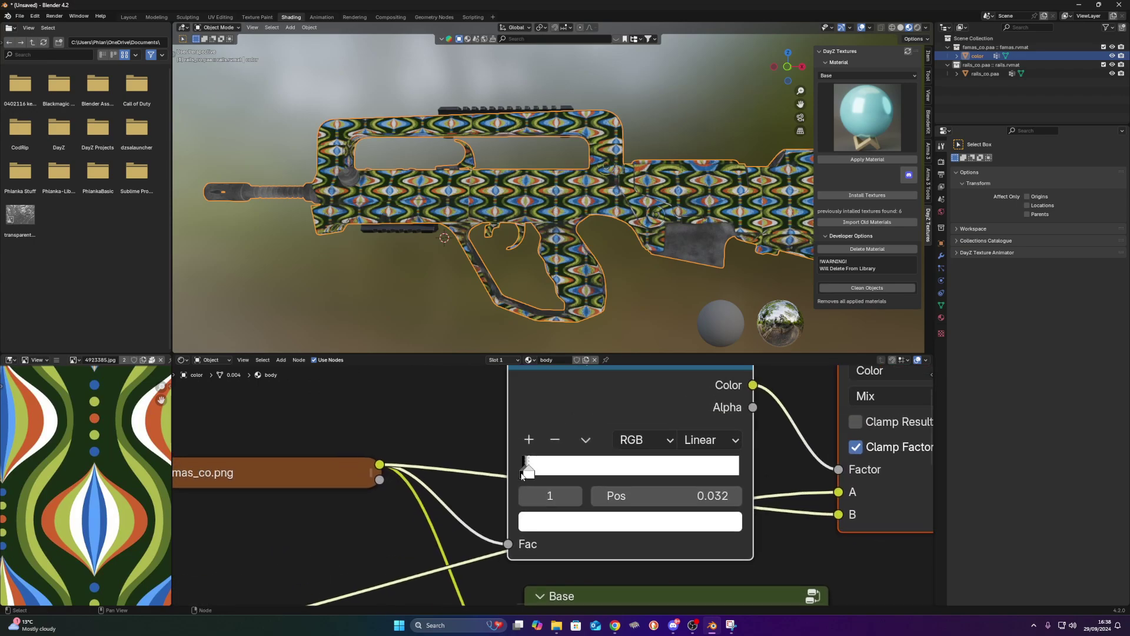
{"action": "mouse_move", "coordinate": [522, 473]}
{"action": "left_mouse_down"}
{"action": "mouse_move", "coordinate": [547, 471]}
{"action": "mouse_move", "coordinate": [515, 475]}
{"action": "mouse_move", "coordinate": [528, 475]}
{"action": "left_mouse_up"}
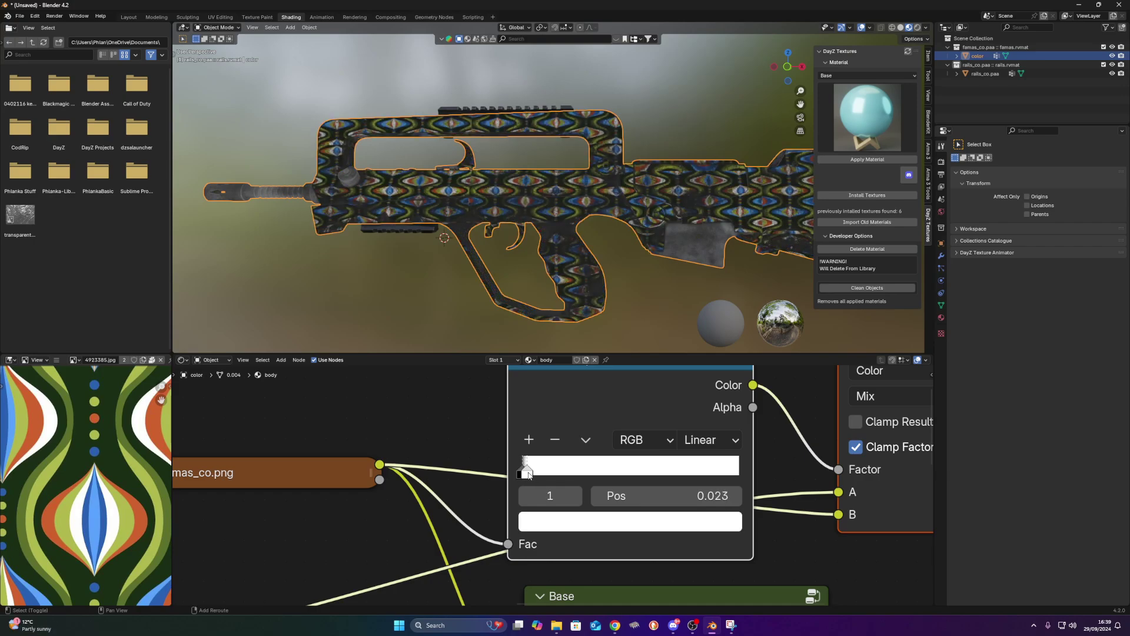
{"action": "middle_click_drag", "start_coordinate": [530, 282], "coordinate": [581, 334]}
{"action": "scroll", "coordinate": [605, 243], "scroll_direction": "up", "scroll_amount": 3}
{"action": "left_click", "coordinate": [531, 477], "text": "shift"}
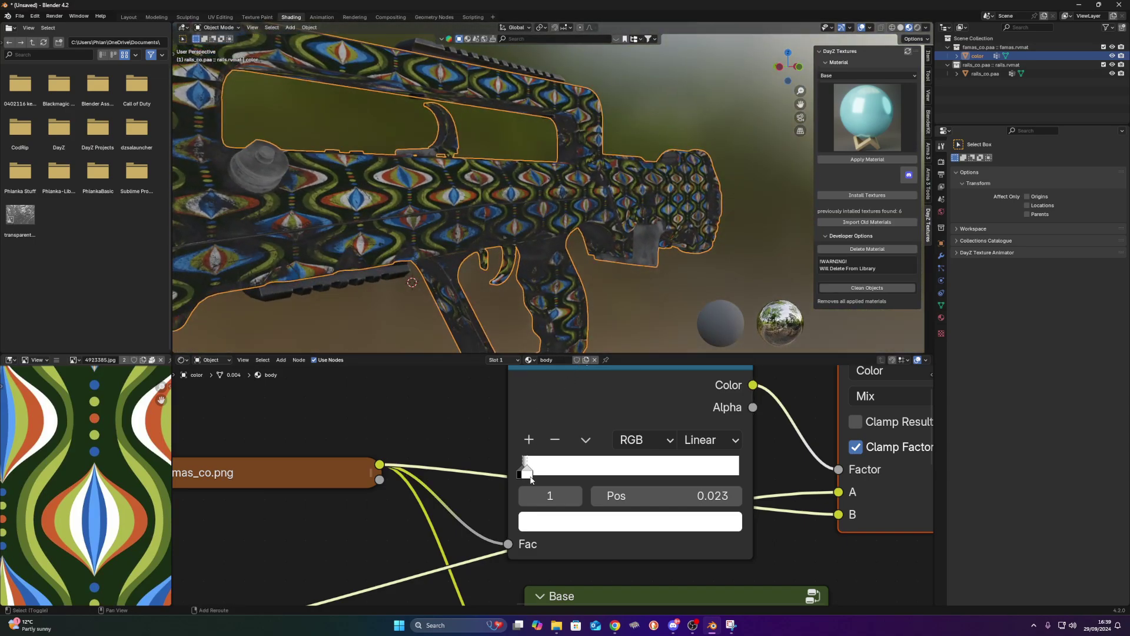
{"action": "left_click_drag", "start_coordinate": [534, 474], "coordinate": [529, 476]}
{"action": "middle_click_drag", "start_coordinate": [547, 288], "coordinate": [566, 238]}
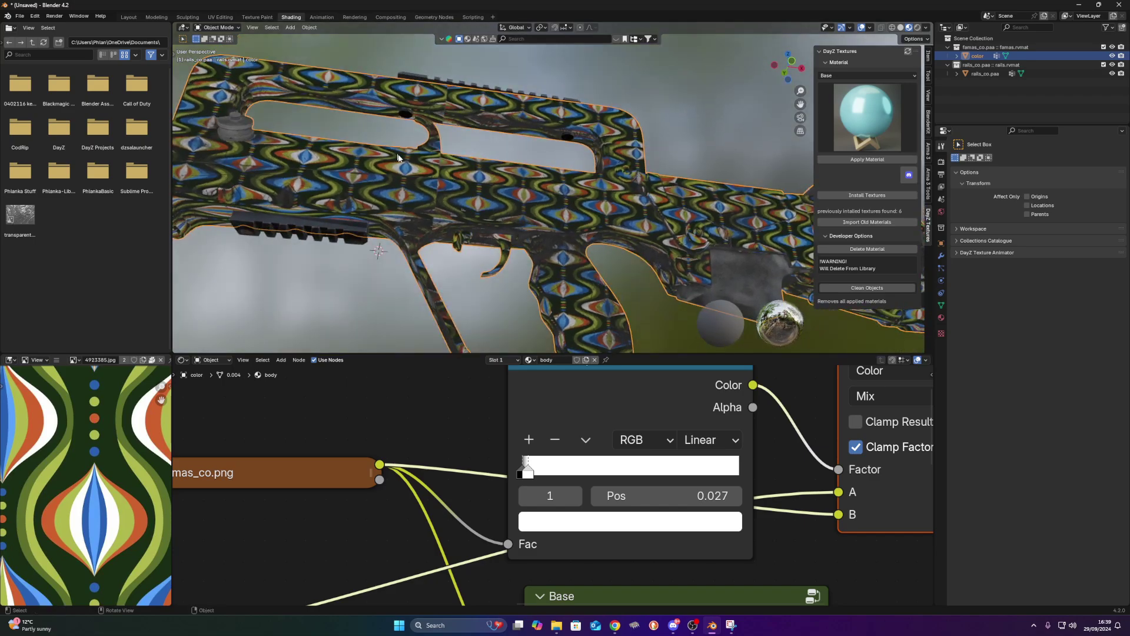
{"action": "scroll", "coordinate": [527, 260], "scroll_direction": "down", "scroll_amount": 5}
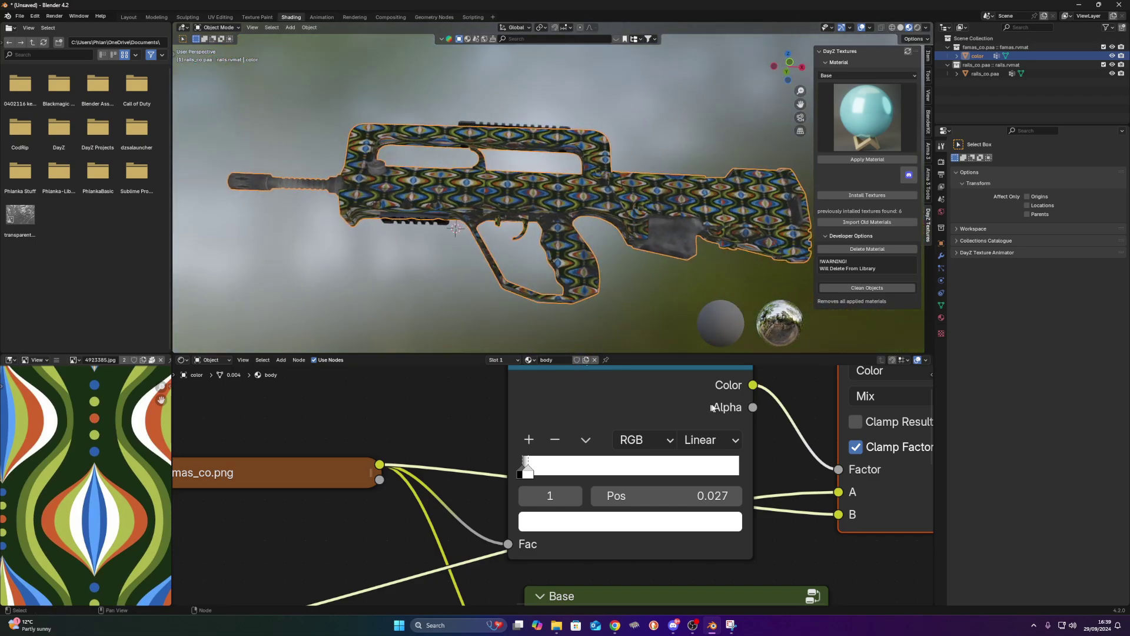
- Move the famas_co.png, Color Ramp and Mix nodes together so they sit ahead of the Base node
{"action": "scroll", "coordinate": [712, 408], "scroll_direction": "down", "scroll_amount": 4}
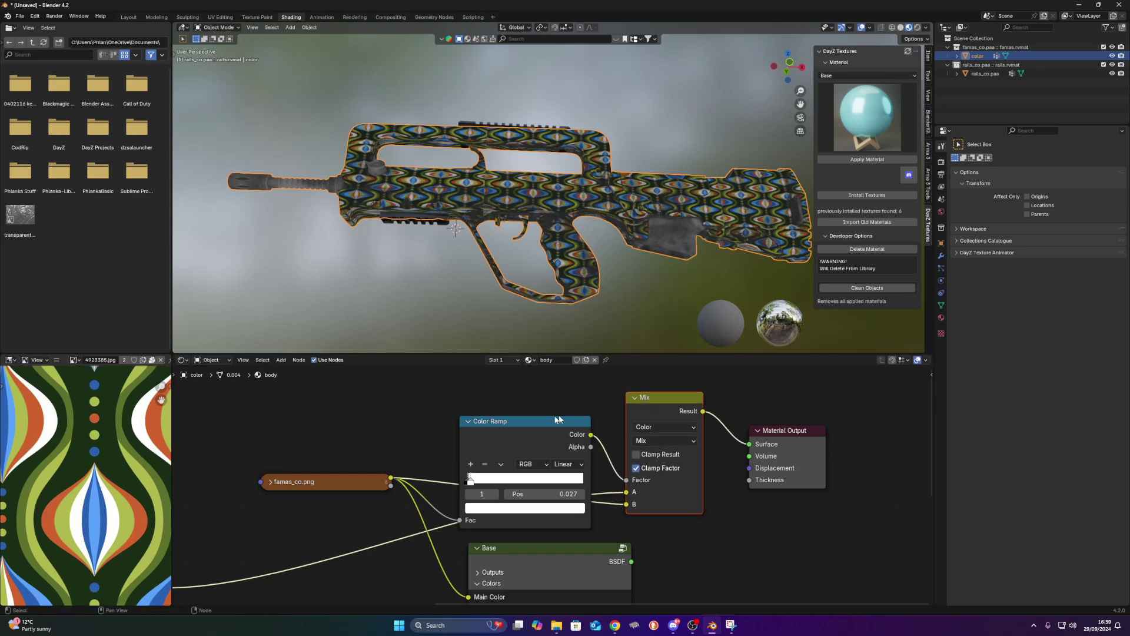
{"action": "mouse_move", "coordinate": [558, 419]}
{"action": "left_mouse_down"}
{"action": "mouse_move", "coordinate": [502, 403]}
{"action": "mouse_move", "coordinate": [547, 406]}
{"action": "left_mouse_up"}
{"action": "scroll", "coordinate": [362, 419], "scroll_direction": "down", "scroll_amount": 2}
{"action": "left_click_drag", "start_coordinate": [364, 418], "coordinate": [627, 485]}
{"action": "left_click_drag", "start_coordinate": [642, 425], "coordinate": [457, 422]}
- Link the Mix Result to the Base node's Main Color and the Base BSDF to the Material Output's Surface, and inspect the gun
{"action": "scroll", "coordinate": [495, 428], "scroll_direction": "down", "scroll_amount": 3}
{"action": "middle_click_drag", "start_coordinate": [512, 482], "coordinate": [591, 450]}
{"action": "scroll", "coordinate": [602, 448], "scroll_direction": "up", "scroll_amount": 5}
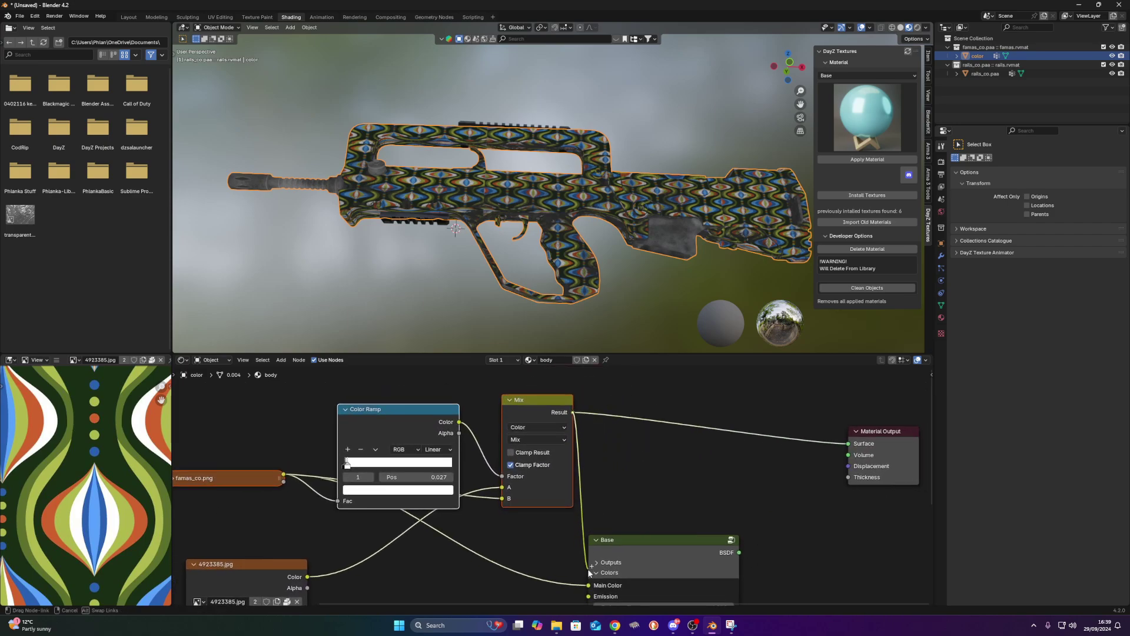
{"action": "left_click_drag", "start_coordinate": [588, 586], "coordinate": [589, 586]}
{"action": "left_click_drag", "start_coordinate": [739, 552], "coordinate": [847, 443]}
{"action": "middle_click_drag", "start_coordinate": [612, 281], "coordinate": [431, 210]}
{"action": "scroll", "coordinate": [622, 284], "scroll_direction": "up", "scroll_amount": 2}
{"action": "scroll", "coordinate": [429, 228], "scroll_direction": "down", "scroll_amount": 5}
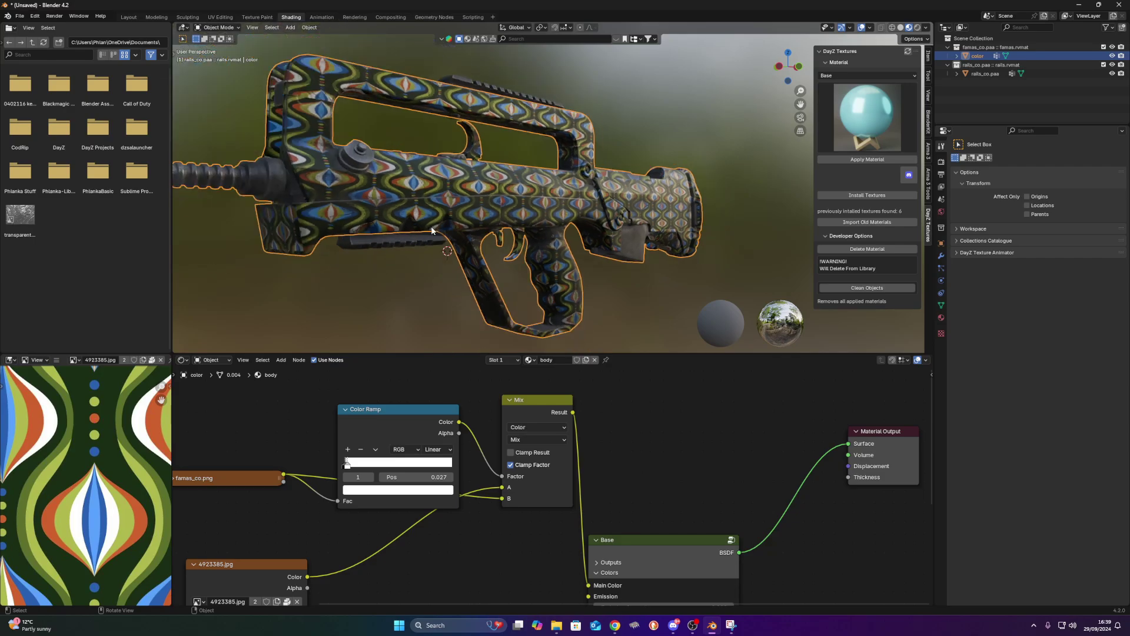
{"action": "scroll", "coordinate": [439, 223], "scroll_direction": "up", "scroll_amount": 6}
{"action": "mouse_move", "coordinate": [439, 225]}
{"action": "middle_mouse_down"}
{"action": "mouse_move", "coordinate": [543, 191]}
{"action": "mouse_move", "coordinate": [423, 217]}
{"action": "mouse_move", "coordinate": [444, 235]}
{"action": "middle_mouse_up"}
{"action": "scroll", "coordinate": [443, 237], "scroll_direction": "down", "scroll_amount": 3}
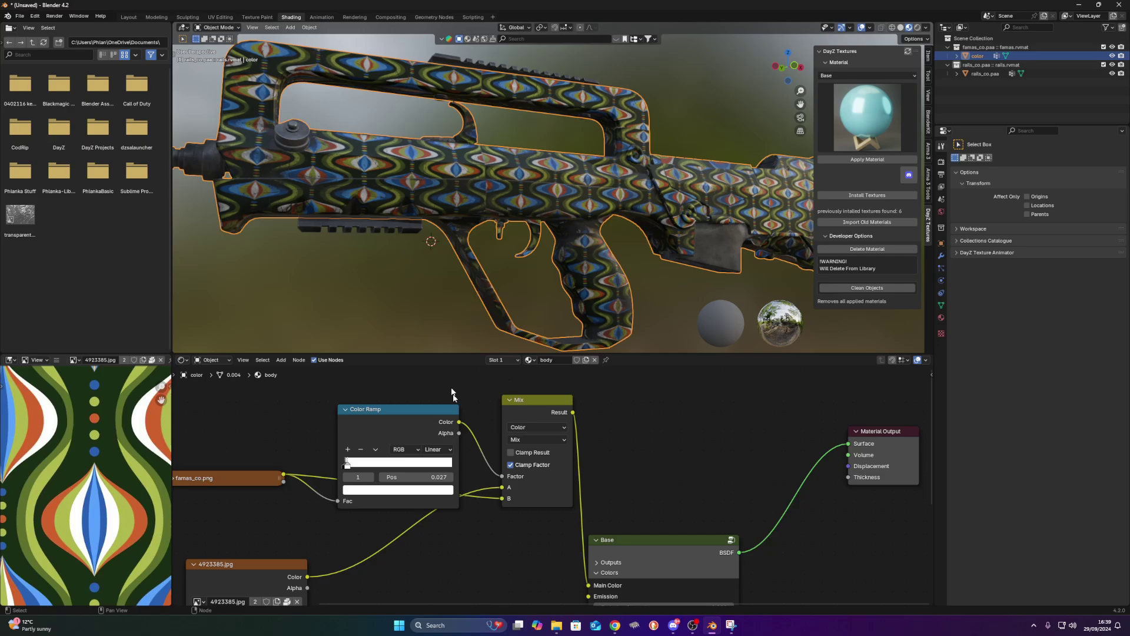
- Expand the Base node's Normal / Bump section and space the famas_smdi.png and famas_nohq.png nodes apart beside their inputs
{"action": "middle_click_drag", "start_coordinate": [487, 526], "coordinate": [570, 455]}
{"action": "scroll", "coordinate": [567, 454], "scroll_direction": "down", "scroll_amount": 5}
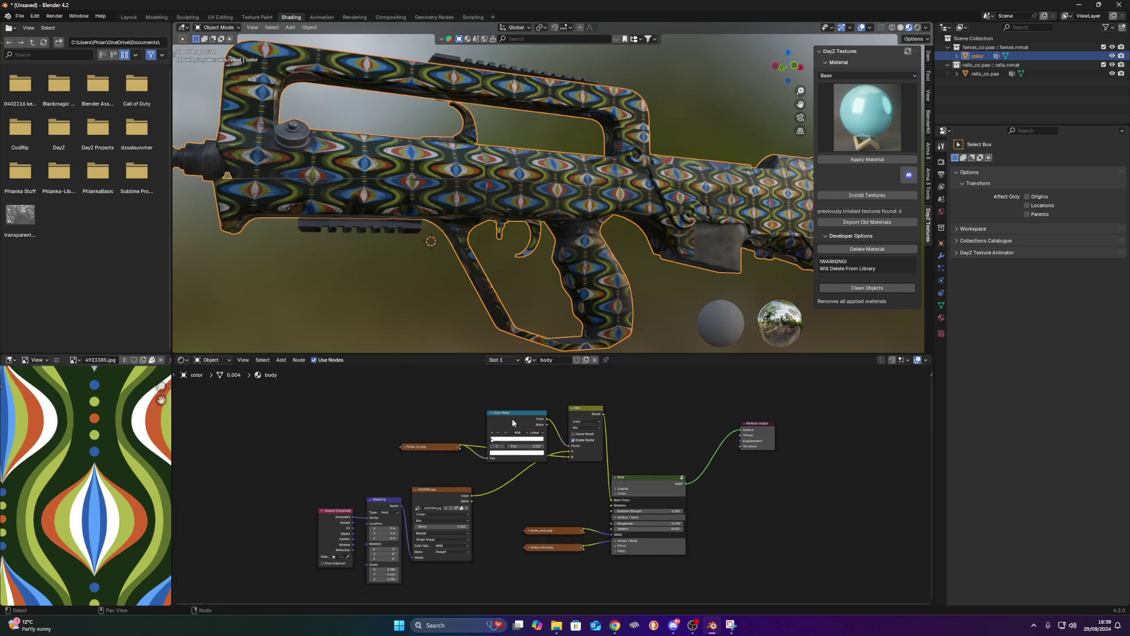
{"action": "scroll", "coordinate": [524, 490], "scroll_direction": "up", "scroll_amount": 3}
{"action": "scroll", "coordinate": [527, 491], "scroll_direction": "up", "scroll_amount": 1}
{"action": "middle_click_drag", "start_coordinate": [527, 491], "coordinate": [527, 439]}
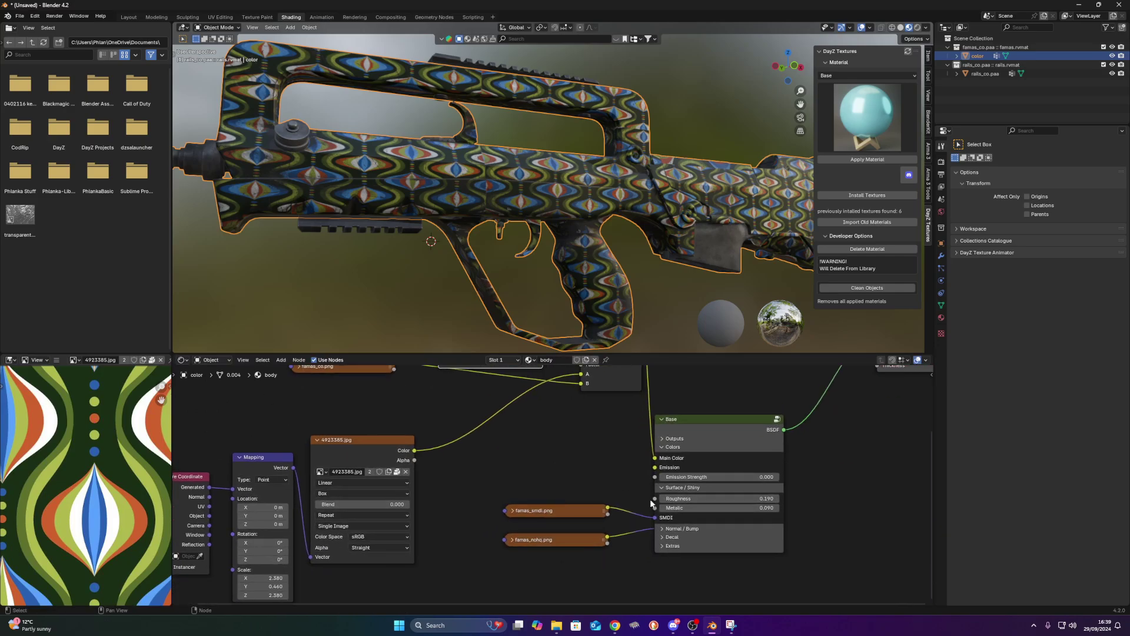
{"action": "left_click", "coordinate": [561, 512]}
{"action": "left_click_drag", "start_coordinate": [563, 540], "coordinate": [564, 599]}
{"action": "left_click_drag", "start_coordinate": [554, 510], "coordinate": [579, 434]}
{"action": "left_click", "coordinate": [662, 528]}
{"action": "middle_click_drag", "start_coordinate": [605, 535], "coordinate": [614, 482]}
{"action": "left_click_drag", "start_coordinate": [587, 552], "coordinate": [597, 509]}
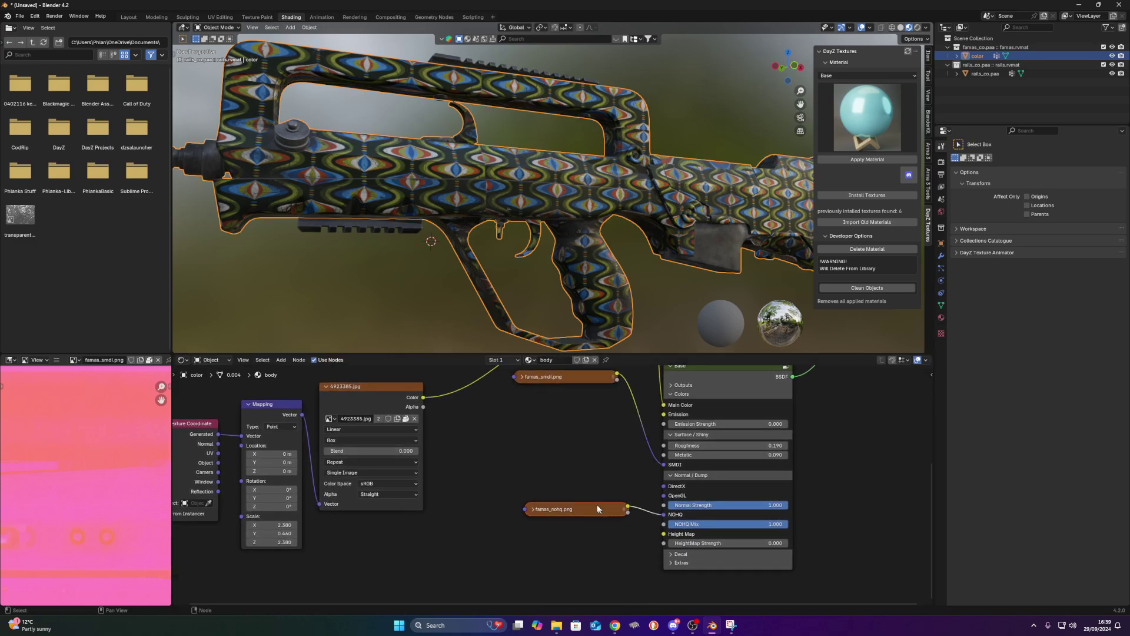
- Add a second Color Ramp node directly beneath famas_nohq.png
{"action": "middle_click_drag", "start_coordinate": [539, 456], "coordinate": [570, 457]}
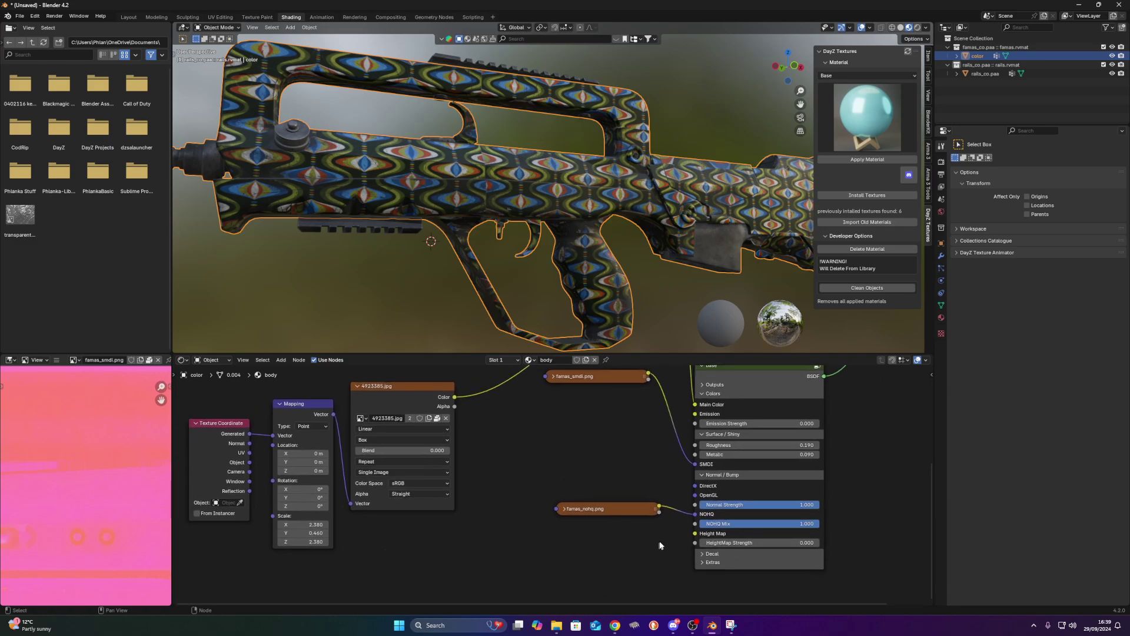
{"action": "key", "text": "shift+a"}
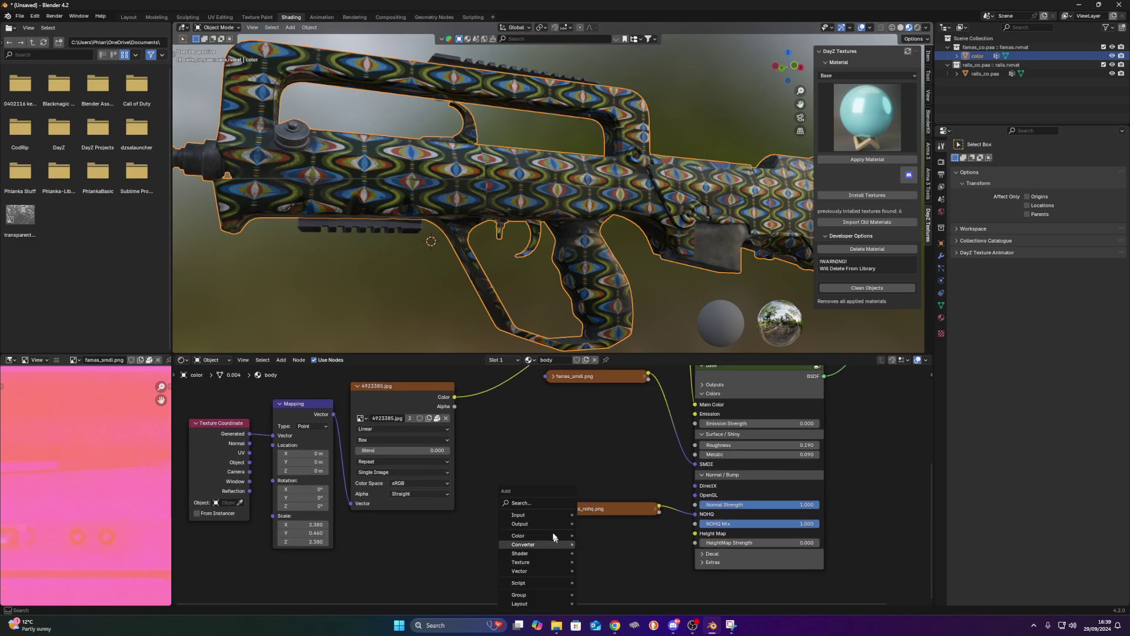
{"action": "type", "text": "RA"}
{"action": "key", "text": "Down"}
{"action": "key", "text": "Return"}
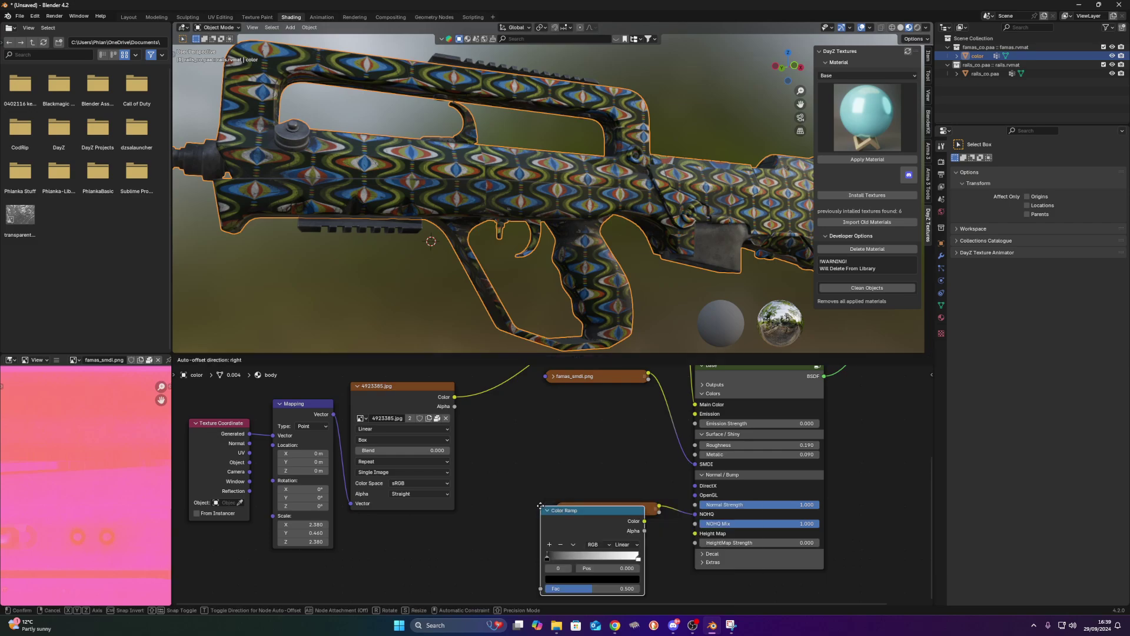
{"action": "left_click", "coordinate": [555, 526]}
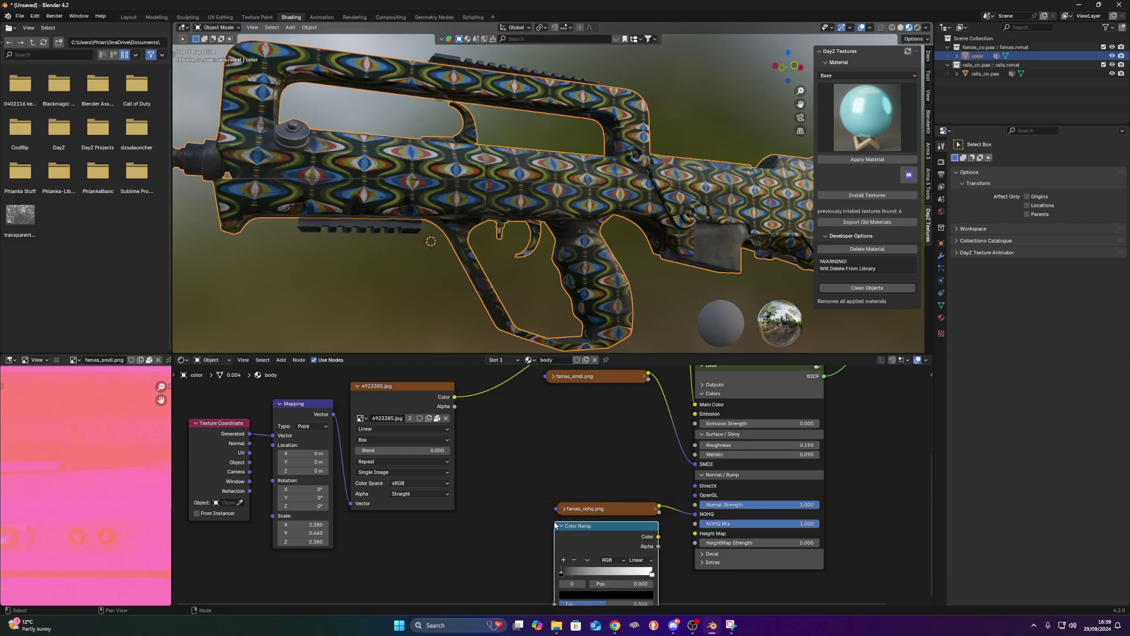
- Link the Mix Result to the second Color Ramp's Fac and preview that ramp on the body
{"action": "scroll", "coordinate": [488, 464], "scroll_direction": "down", "scroll_amount": 2}
{"action": "left_click", "coordinate": [478, 418]}
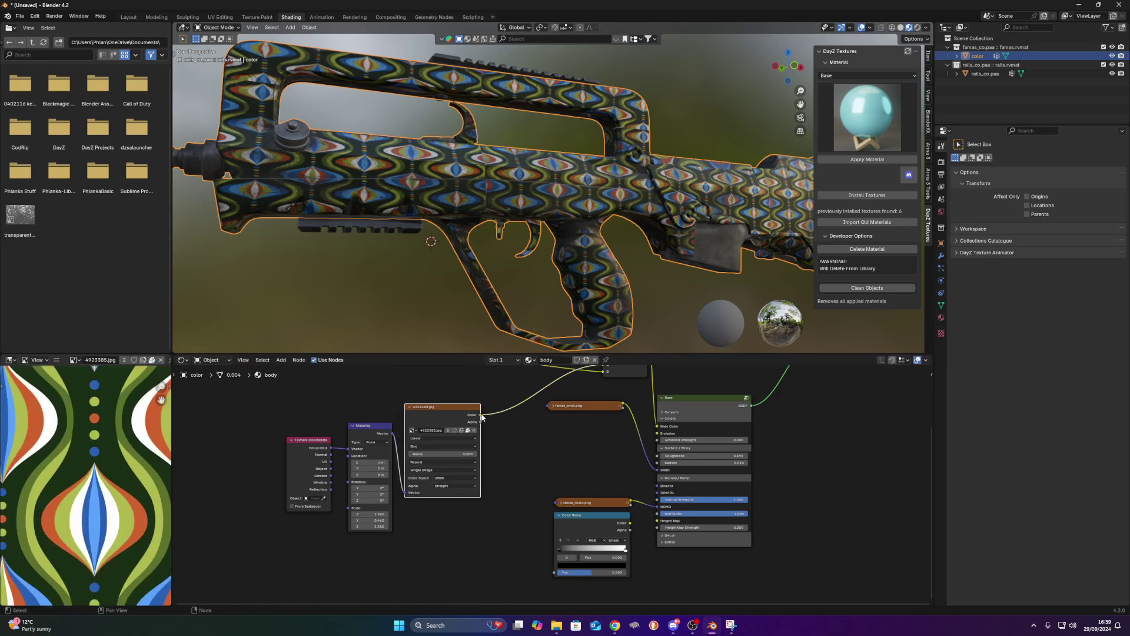
{"action": "left_click_drag", "start_coordinate": [481, 415], "coordinate": [520, 538]}
{"action": "left_click_drag", "start_coordinate": [520, 442], "coordinate": [600, 429]}
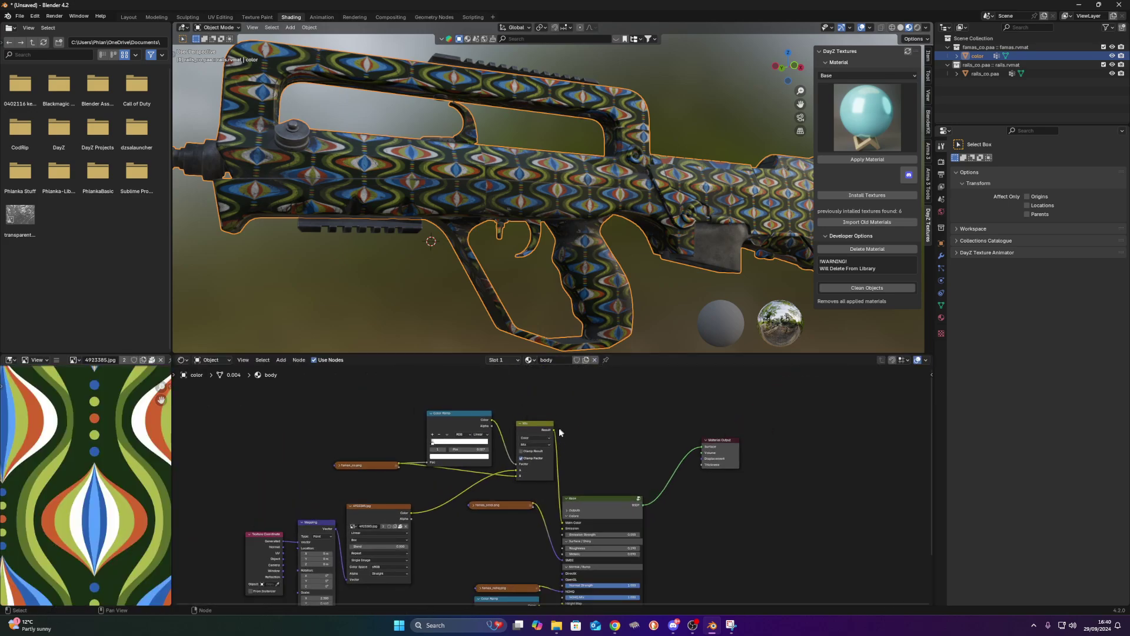
{"action": "left_click_drag", "start_coordinate": [555, 428], "coordinate": [518, 510]}
{"action": "left_click", "coordinate": [518, 510], "text": "ctrl+shift"}
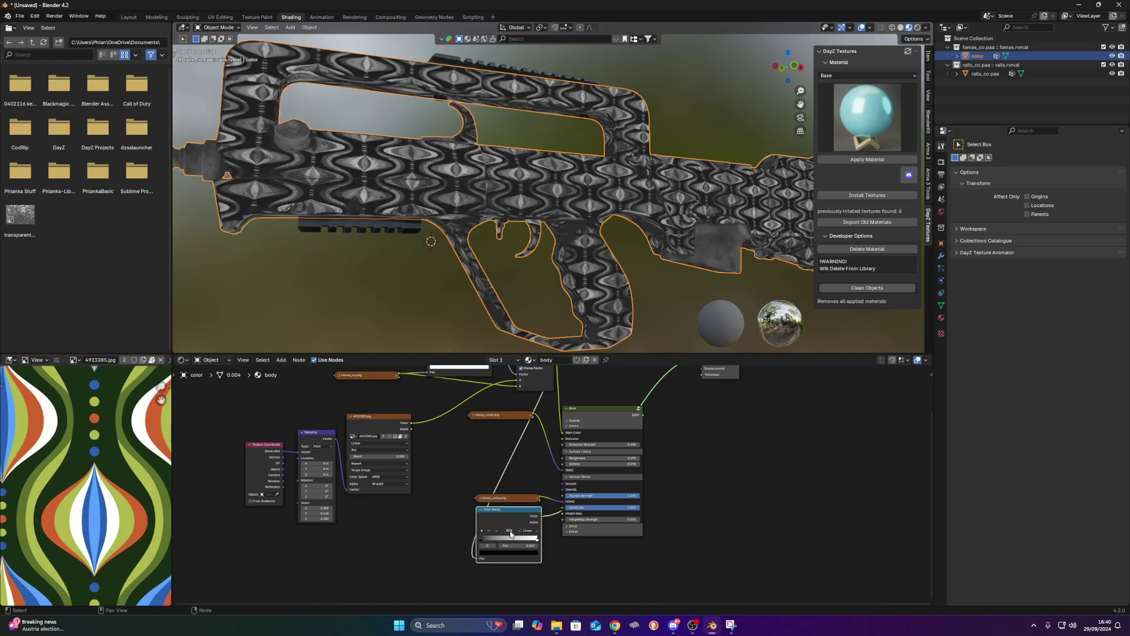
- Set the second Color Ramp's black stop to position 0.100
{"action": "scroll", "coordinate": [511, 535], "scroll_direction": "up", "scroll_amount": 5}
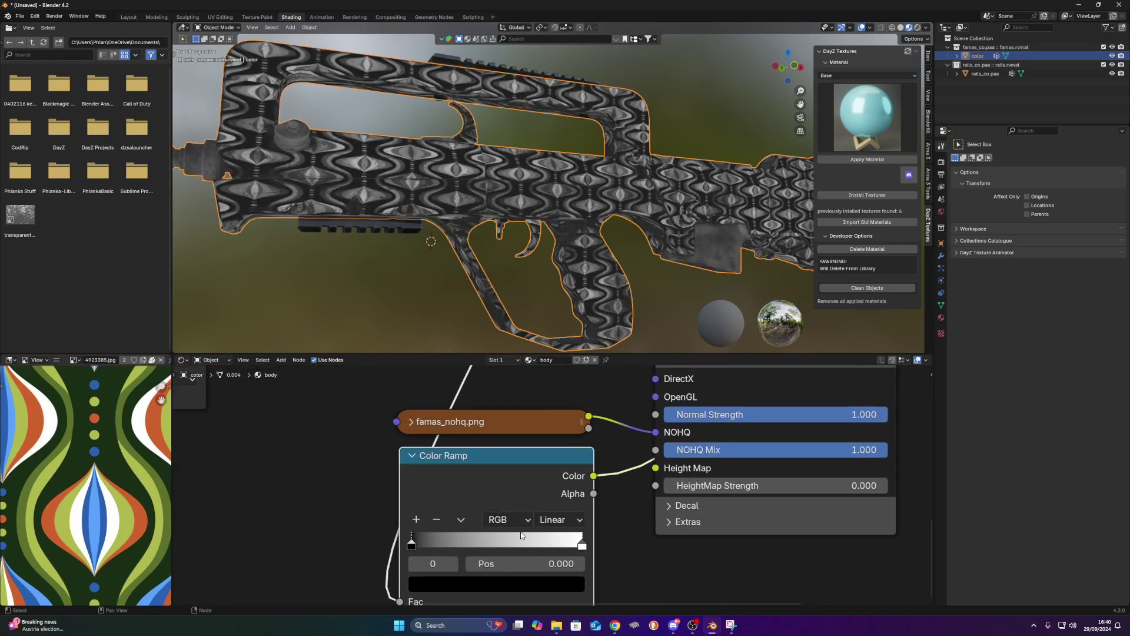
{"action": "left_click_drag", "start_coordinate": [410, 545], "coordinate": [429, 543]}
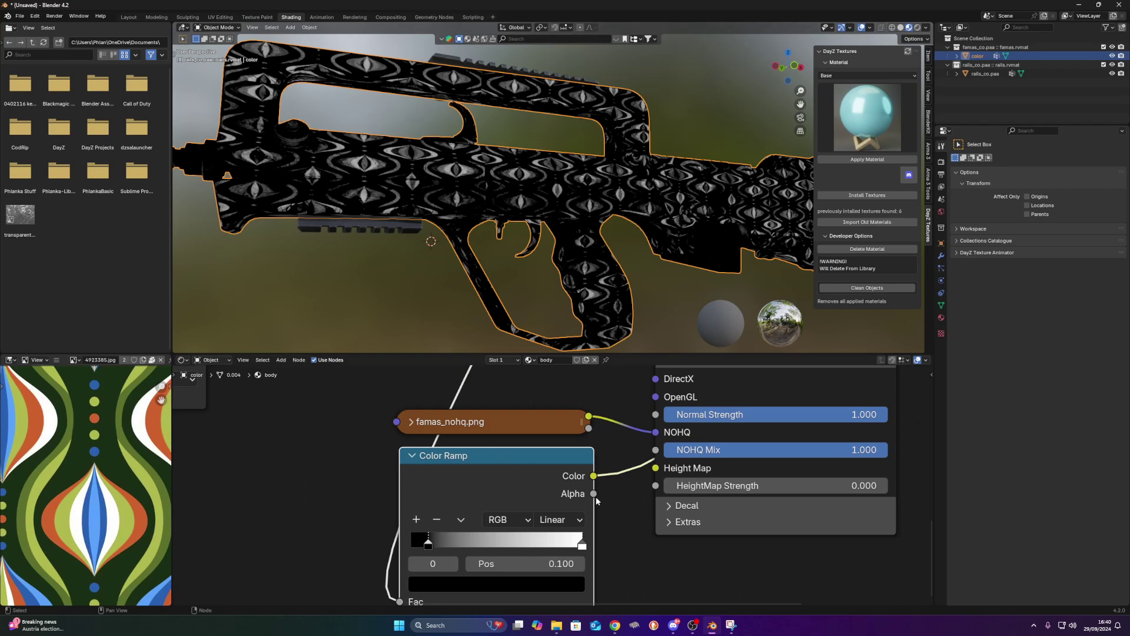
{"action": "middle_click_drag", "start_coordinate": [565, 415], "coordinate": [438, 427]}
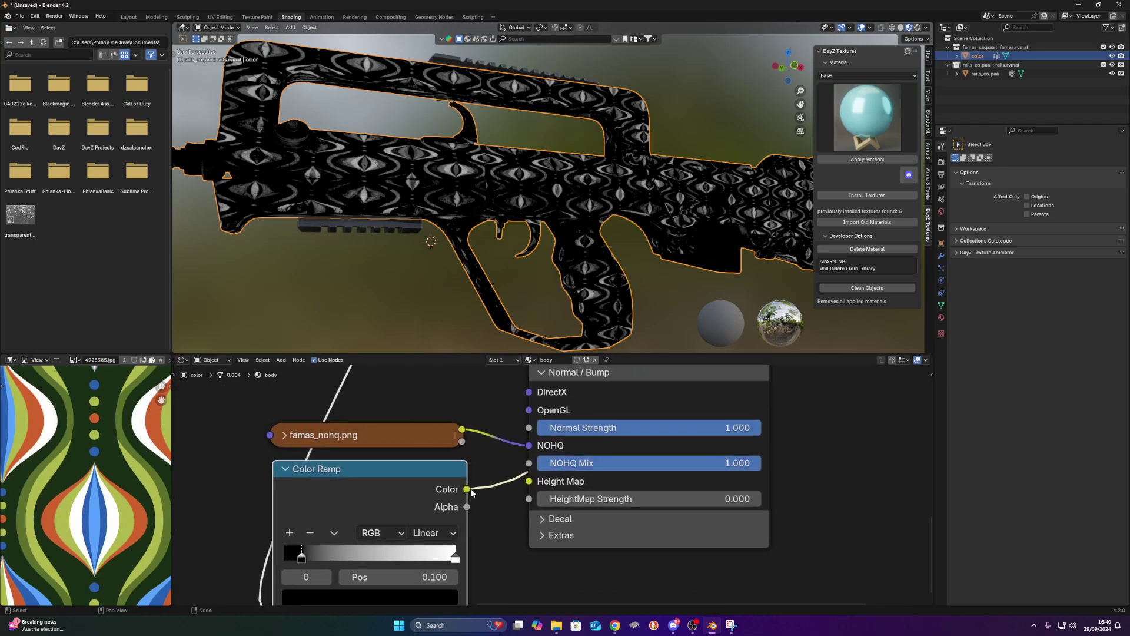
- Link the second Color Ramp's Color output to the Base node's Height Map input and preview the Base material
{"action": "left_click_drag", "start_coordinate": [468, 490], "coordinate": [479, 465]}
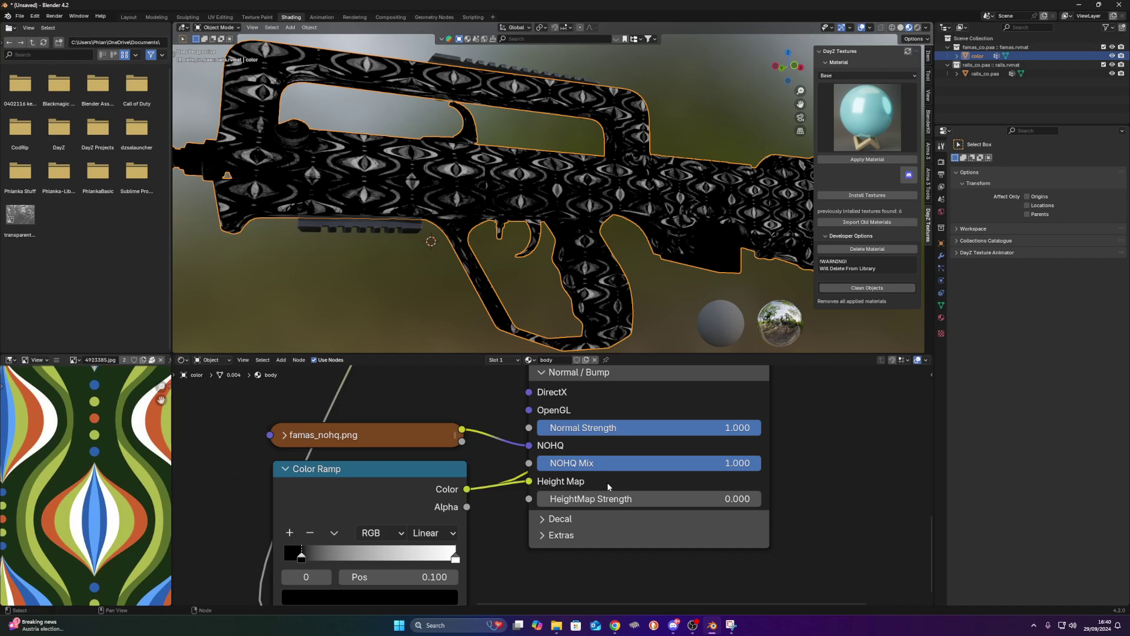
{"action": "scroll", "coordinate": [606, 482], "scroll_direction": "down", "scroll_amount": 3}
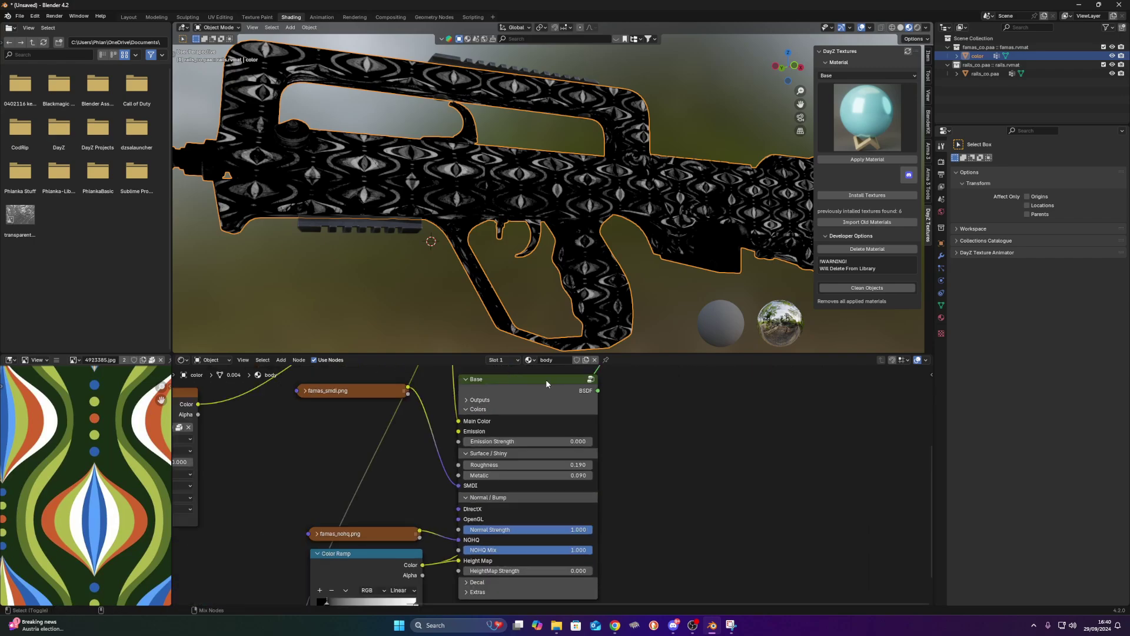
{"action": "middle_click_drag", "start_coordinate": [529, 530], "coordinate": [547, 481]}
{"action": "scroll", "coordinate": [538, 216], "scroll_direction": "up", "scroll_amount": 3}
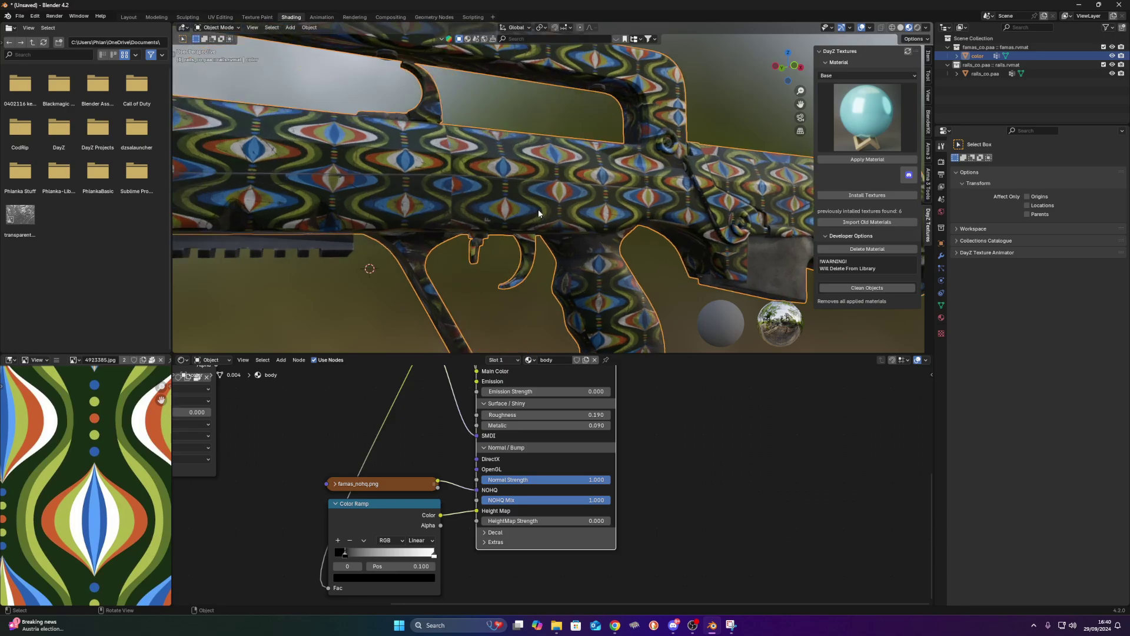
- Raise the Base node's HeightMap Strength to about 0.658
{"action": "middle_click_drag", "start_coordinate": [537, 216], "coordinate": [575, 217]}
{"action": "scroll", "coordinate": [575, 217], "scroll_direction": "up", "scroll_amount": 2}
{"action": "middle_click_drag", "start_coordinate": [530, 511], "coordinate": [545, 452]}
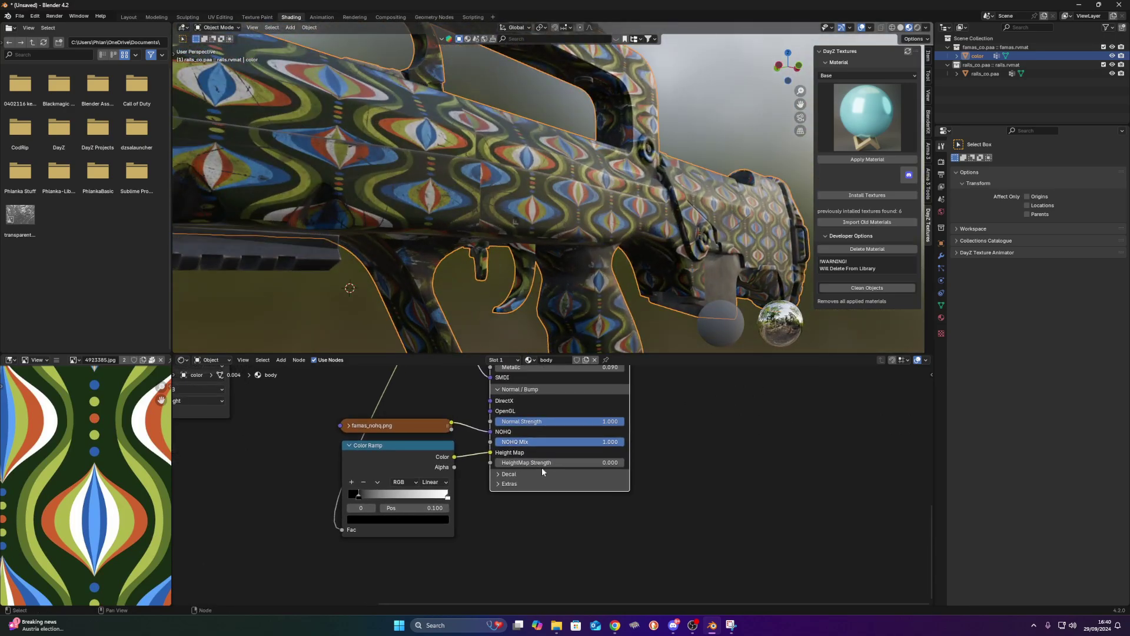
{"action": "left_click_drag", "start_coordinate": [547, 462], "coordinate": [579, 462]}
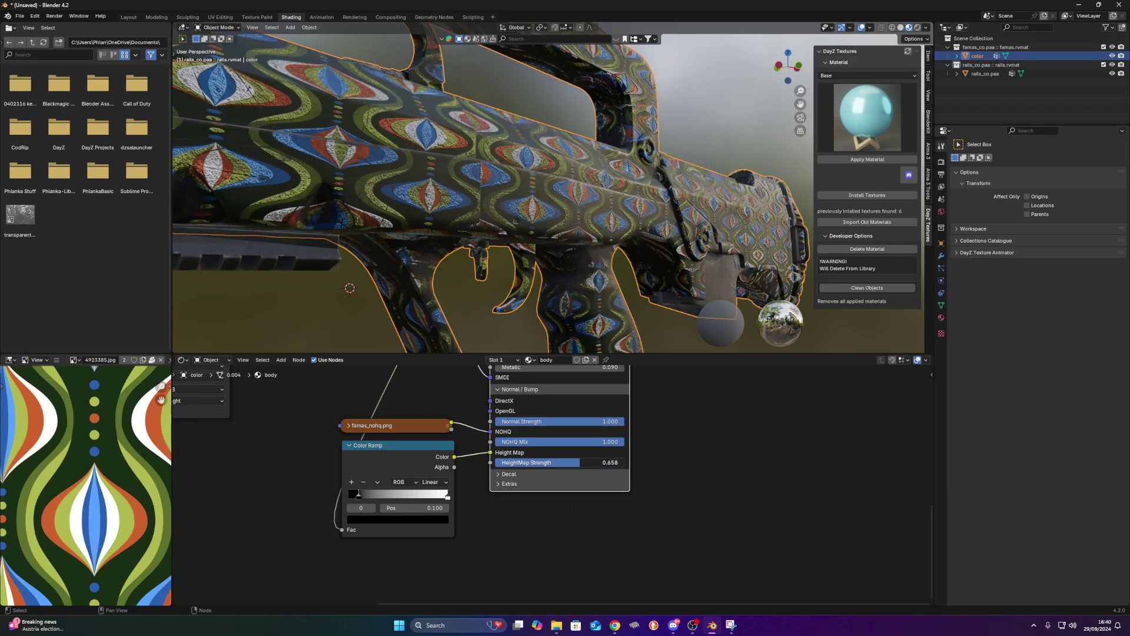
- Shift the second Color Ramp's black stop to position 0.027 and inspect the relief up close on the body
{"action": "middle_click_drag", "start_coordinate": [476, 253], "coordinate": [505, 262]}
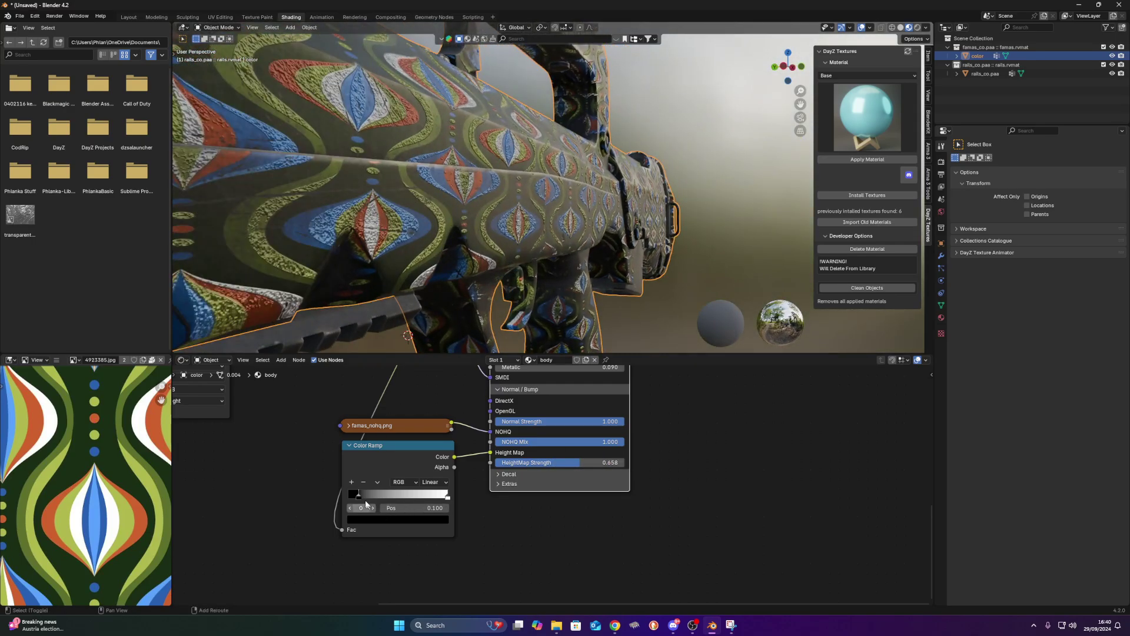
{"action": "left_click_drag", "start_coordinate": [357, 495], "coordinate": [351, 498]}
{"action": "middle_click_drag", "start_coordinate": [456, 265], "coordinate": [403, 266]}
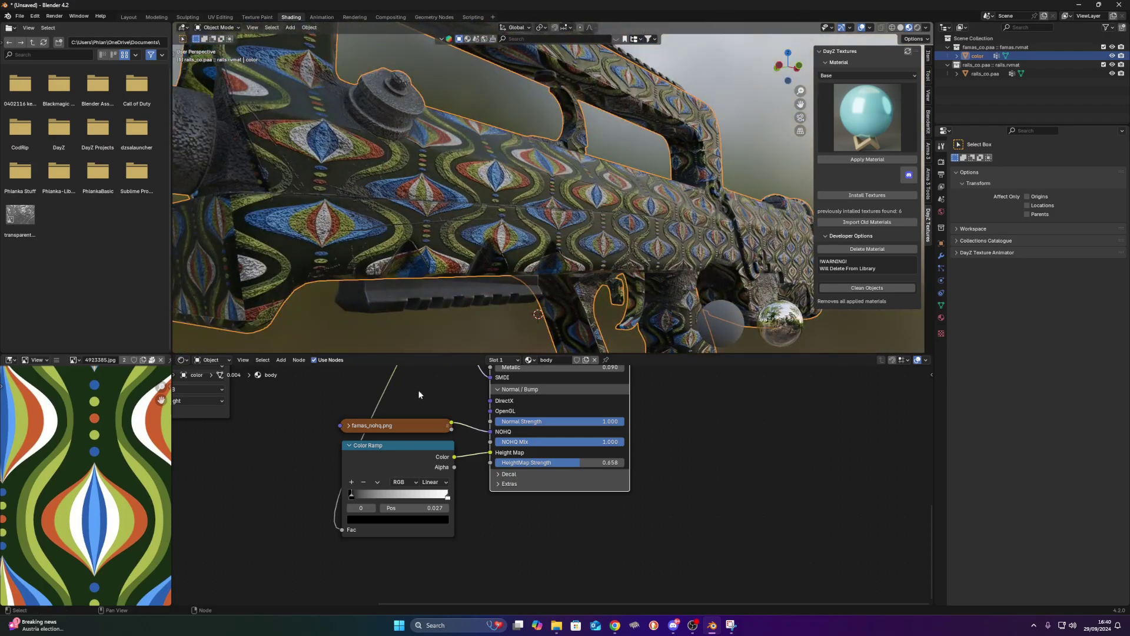
{"action": "middle_click_drag", "start_coordinate": [418, 393], "coordinate": [569, 455]}
{"action": "scroll", "coordinate": [433, 259], "scroll_direction": "up", "scroll_amount": 5}
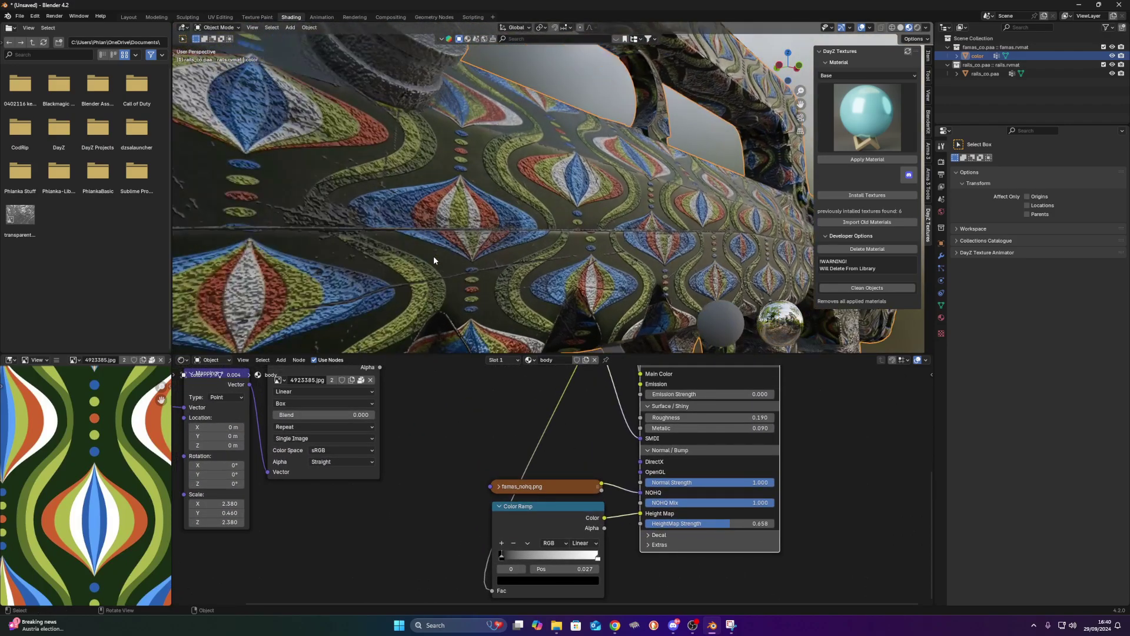
{"action": "middle_click_drag", "start_coordinate": [433, 260], "coordinate": [348, 237]}
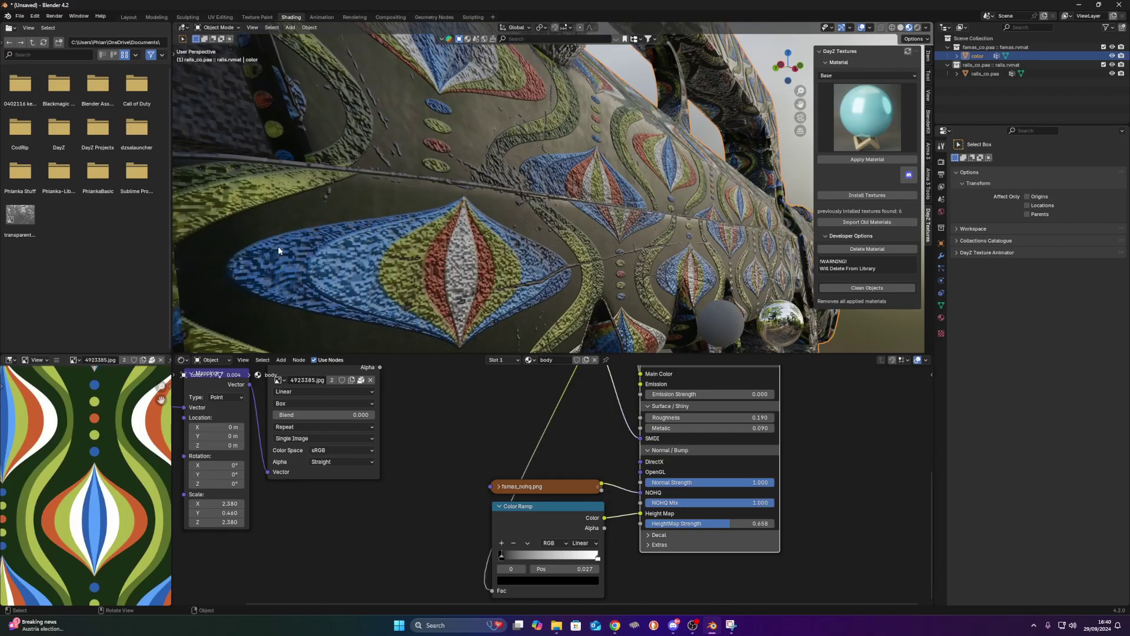
- Try Cubic and Smart interpolation on the 4923385.jpg texture node and compare the relief on the body
{"action": "middle_click_drag", "start_coordinate": [430, 407], "coordinate": [565, 462]}
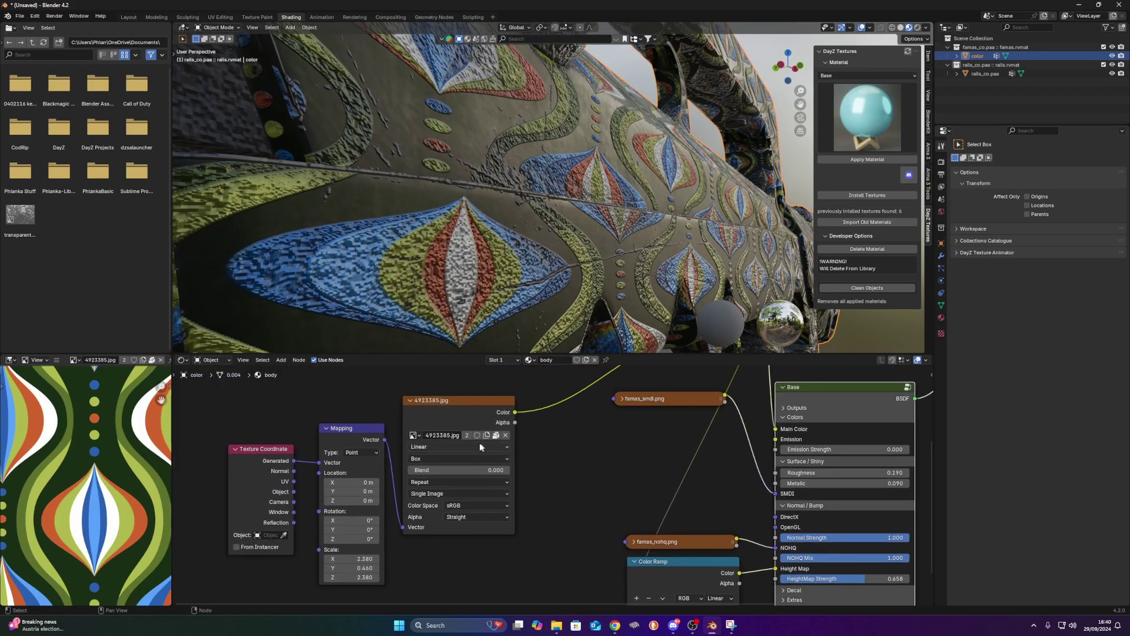
{"action": "scroll", "coordinate": [450, 447], "scroll_direction": "up", "scroll_amount": 2}
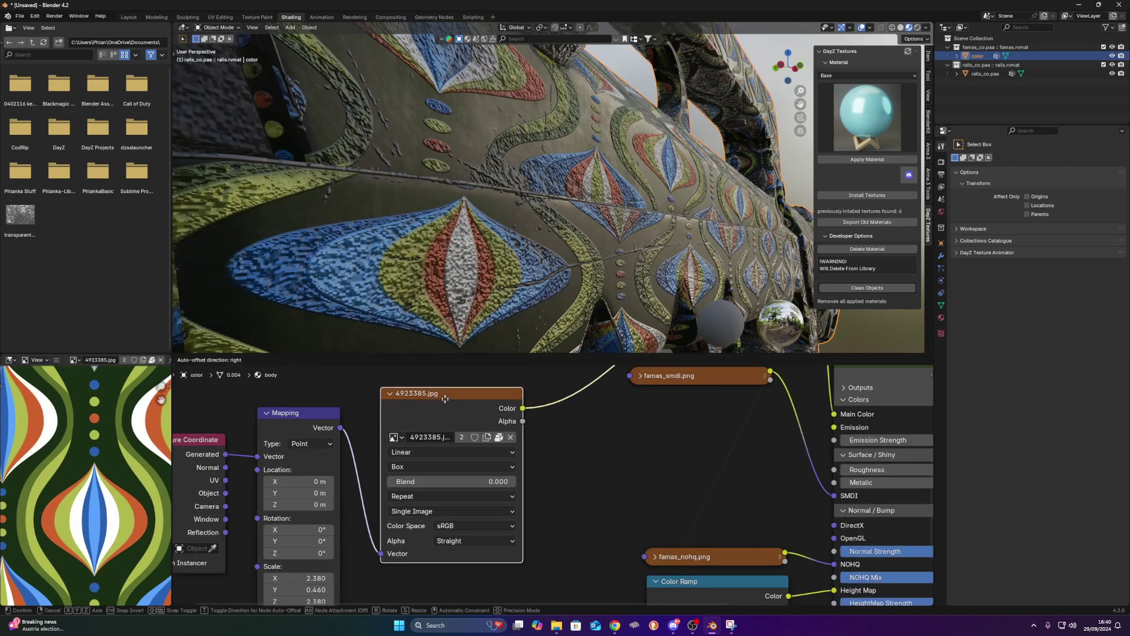
{"action": "left_click", "coordinate": [422, 449]}
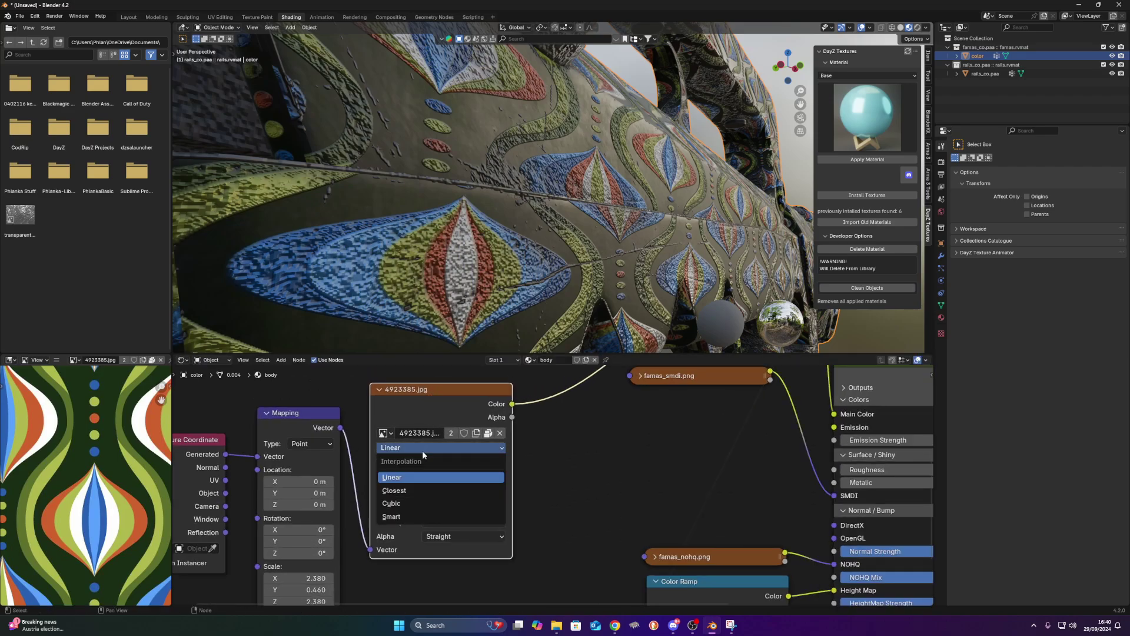
{"action": "left_click", "coordinate": [406, 504]}
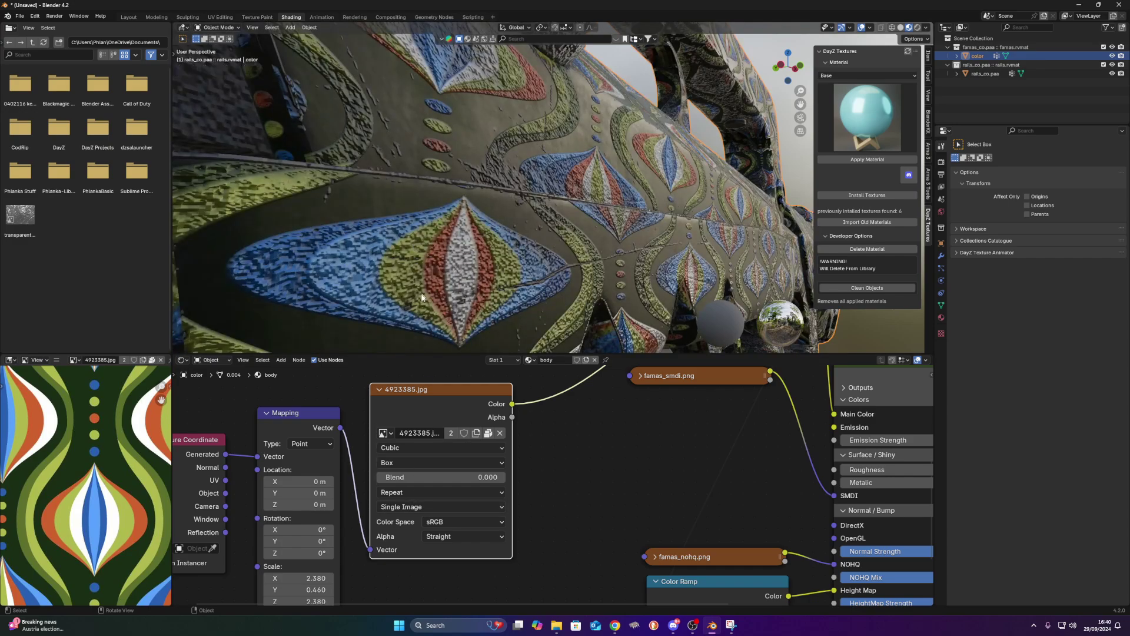
{"action": "left_click", "coordinate": [428, 448]}
{"action": "left_click", "coordinate": [432, 515]}
{"action": "middle_click_drag", "start_coordinate": [419, 281], "coordinate": [481, 281]}
{"action": "scroll", "coordinate": [481, 280], "scroll_direction": "down", "scroll_amount": 3}
{"action": "scroll", "coordinate": [559, 281], "scroll_direction": "down", "scroll_amount": 4}
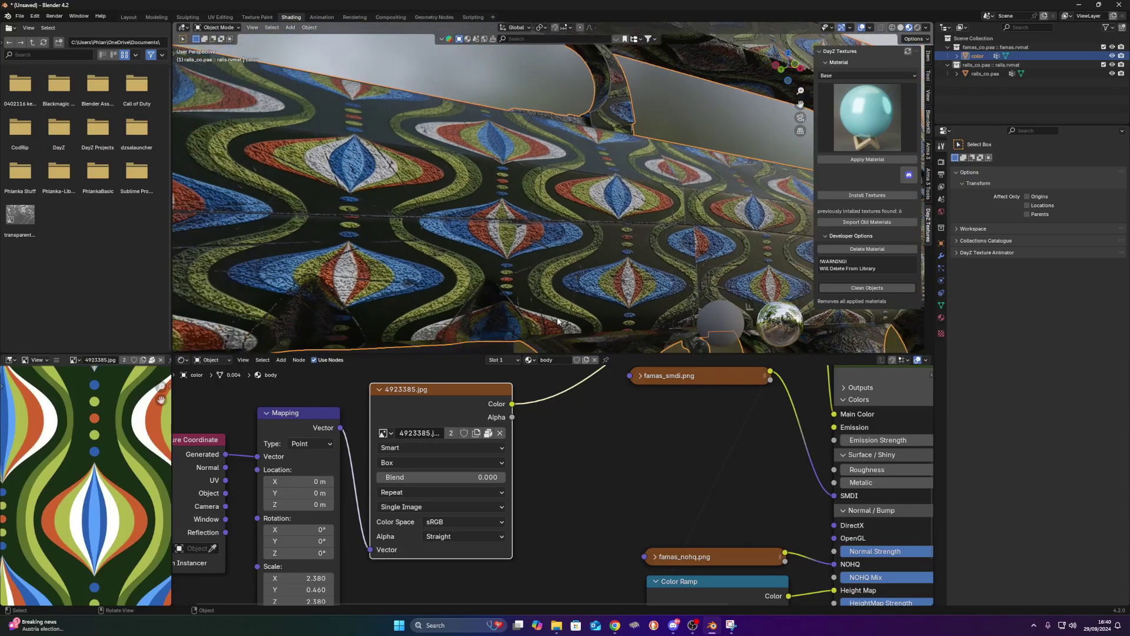
{"action": "scroll", "coordinate": [559, 282], "scroll_direction": "down", "scroll_amount": 2}
- Expand the famas_co.png texture node, set its interpolation to Smart and inspect the surface
{"action": "middle_click_drag", "start_coordinate": [559, 281], "coordinate": [514, 123]}
{"action": "scroll", "coordinate": [628, 256], "scroll_direction": "up", "scroll_amount": 2}
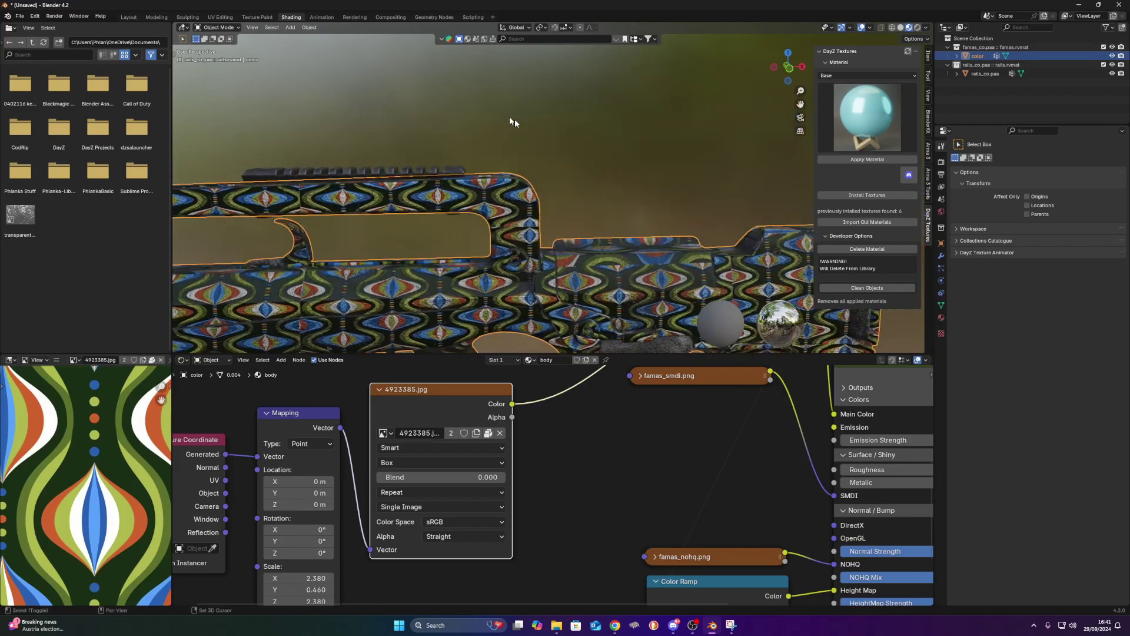
{"action": "middle_click_drag", "start_coordinate": [673, 433], "coordinate": [601, 573]}
{"action": "middle_click_drag", "start_coordinate": [599, 464], "coordinate": [651, 523]}
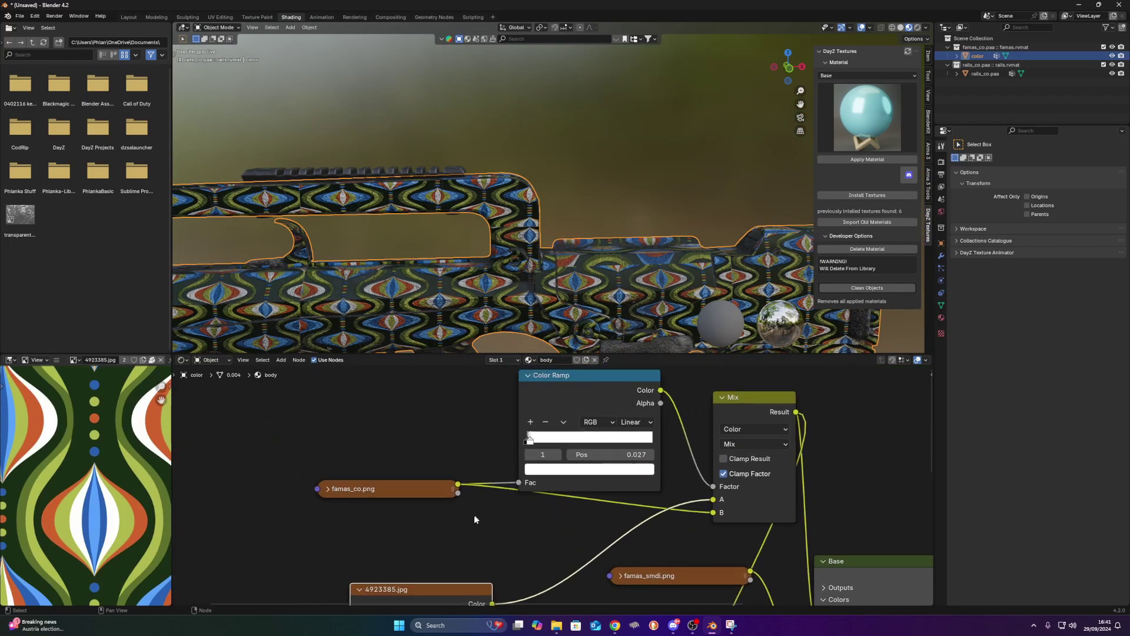
{"action": "middle_click_drag", "start_coordinate": [474, 515], "coordinate": [644, 492]}
{"action": "left_click", "coordinate": [497, 464]}
{"action": "middle_click_drag", "start_coordinate": [515, 469], "coordinate": [506, 401]}
{"action": "left_click", "coordinate": [511, 457]}
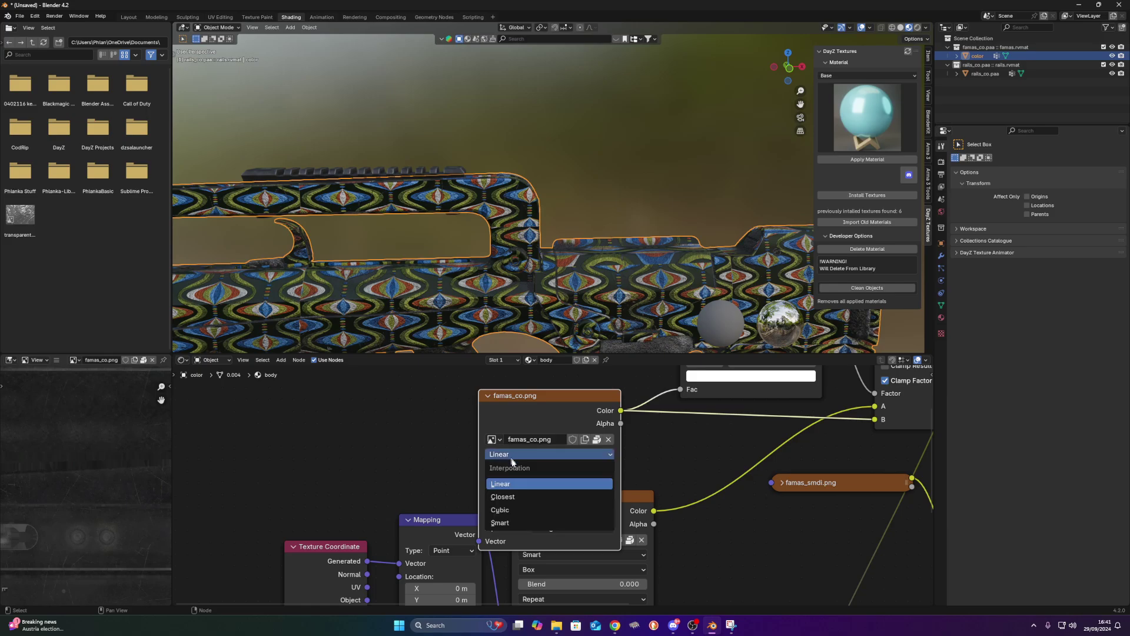
{"action": "left_click", "coordinate": [519, 522]}
{"action": "scroll", "coordinate": [712, 215], "scroll_direction": "up", "scroll_amount": 3}
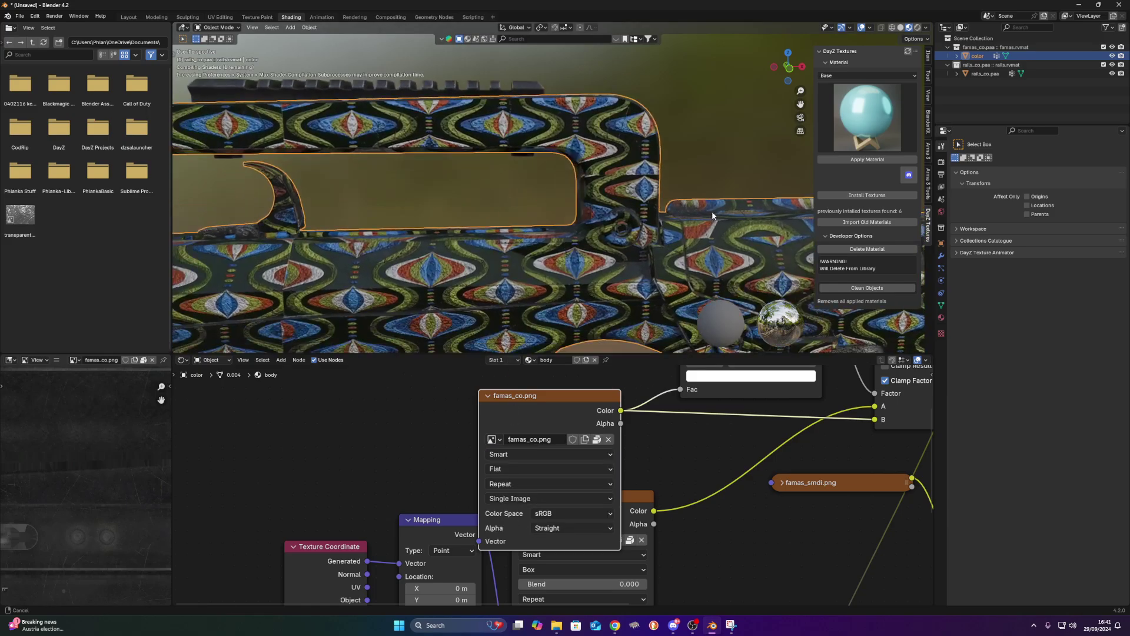
{"action": "middle_click_drag", "start_coordinate": [712, 215], "coordinate": [545, 294]}
{"action": "middle_click_drag", "start_coordinate": [328, 222], "coordinate": [341, 229], "text": "shift"}
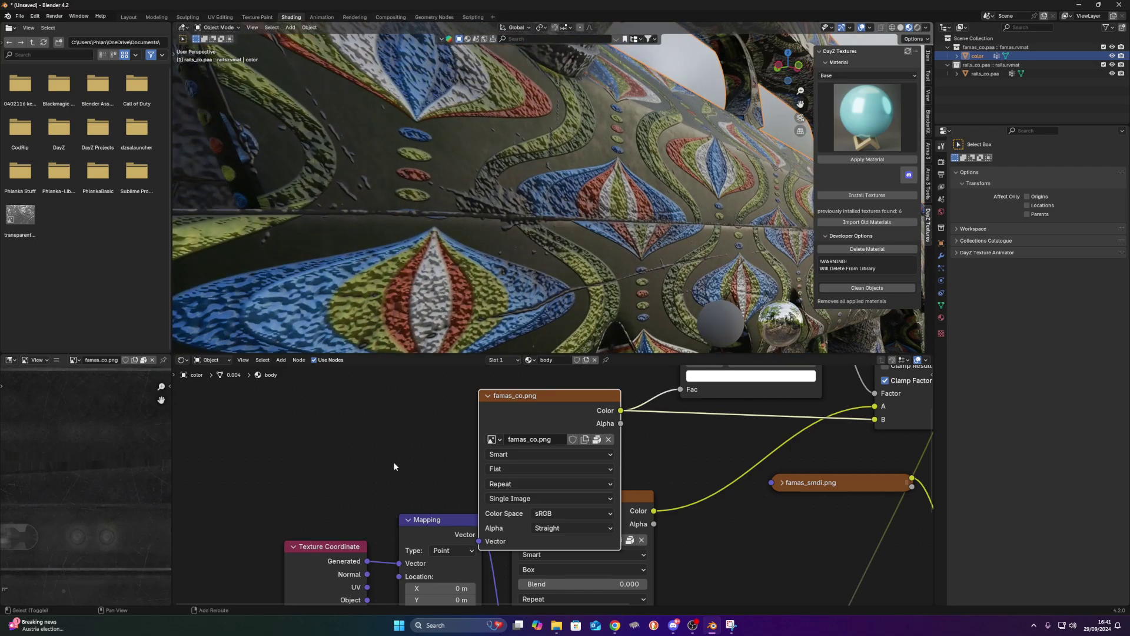
- Collapse the famas_co.png node and space it and the 4923385.jpg node apart
{"action": "left_click", "coordinate": [489, 395]}
{"action": "left_click_drag", "start_coordinate": [532, 395], "coordinate": [547, 386]}
{"action": "left_click_drag", "start_coordinate": [575, 499], "coordinate": [571, 486]}
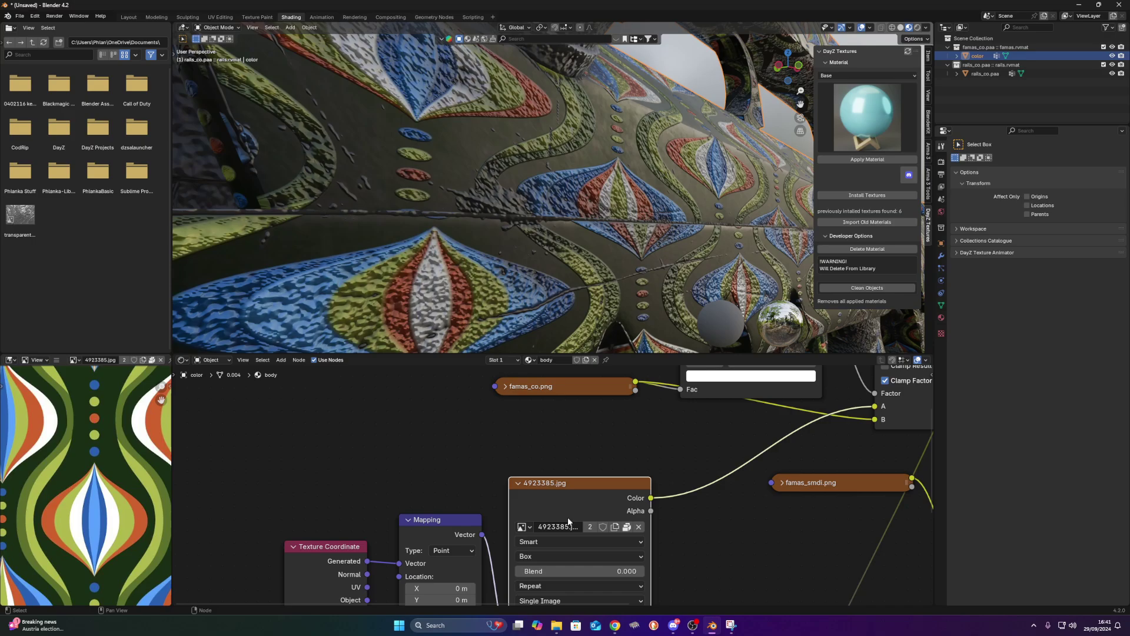
- Examine the rough relief at close range and switch the 4923385.jpg node's interpolation to Linear
{"action": "middle_click_drag", "start_coordinate": [520, 542], "coordinate": [492, 485]}
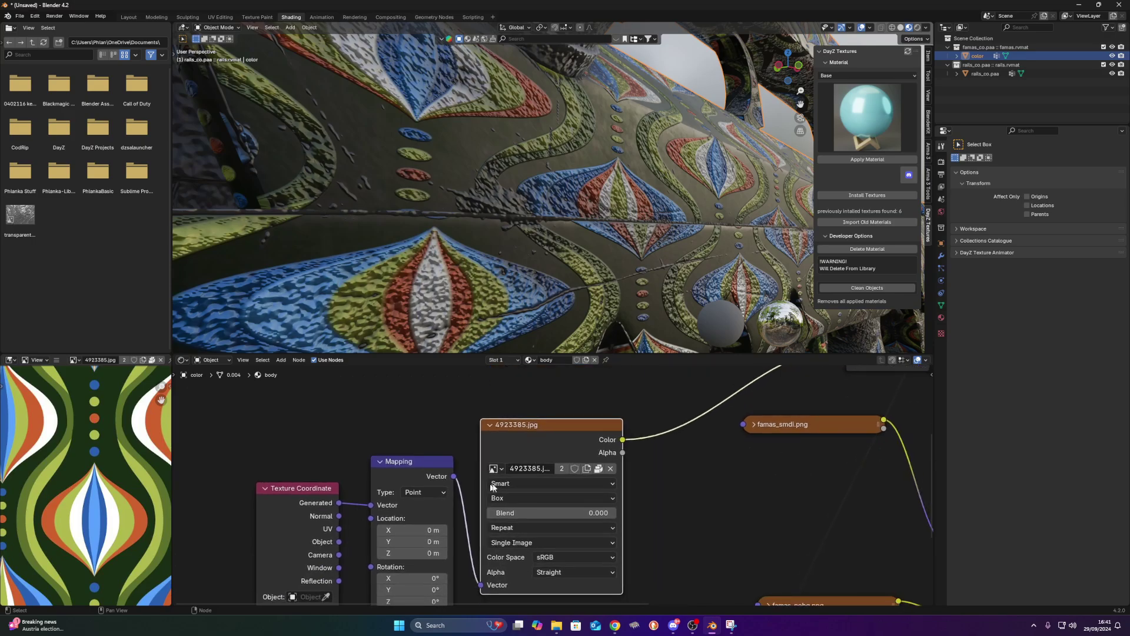
{"action": "left_click", "coordinate": [522, 484]}
{"action": "scroll", "coordinate": [566, 483], "scroll_direction": "down", "scroll_amount": 3}
{"action": "scroll", "coordinate": [565, 483], "scroll_direction": "up", "scroll_amount": 2}
{"action": "scroll", "coordinate": [424, 247], "scroll_direction": "up", "scroll_amount": 4}
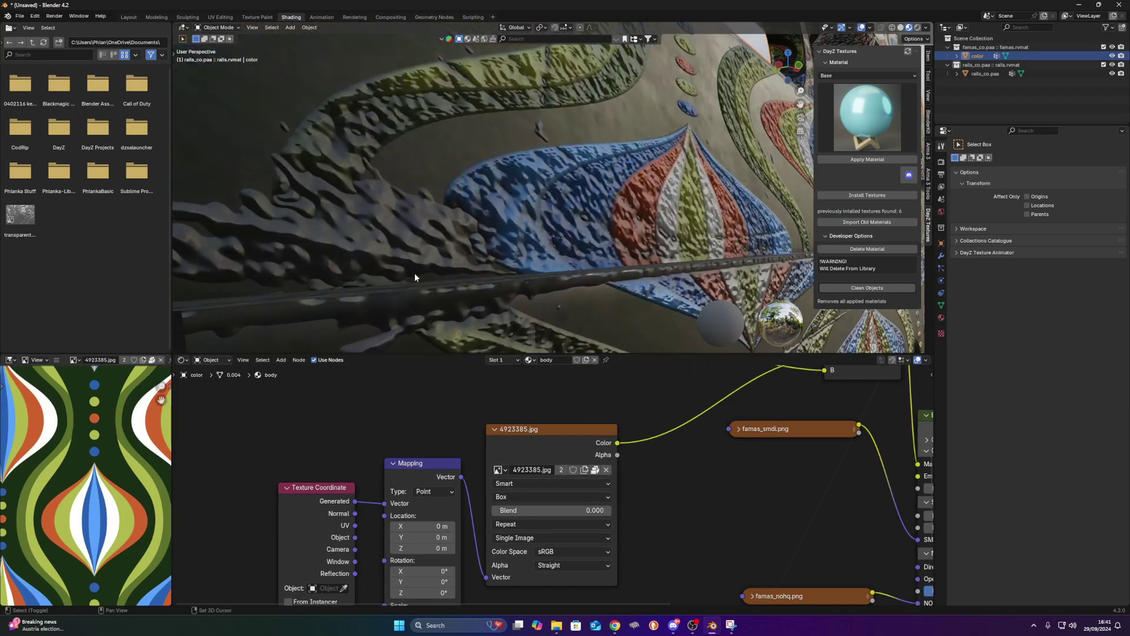
{"action": "middle_click_drag", "start_coordinate": [414, 273], "coordinate": [449, 288], "text": "shift"}
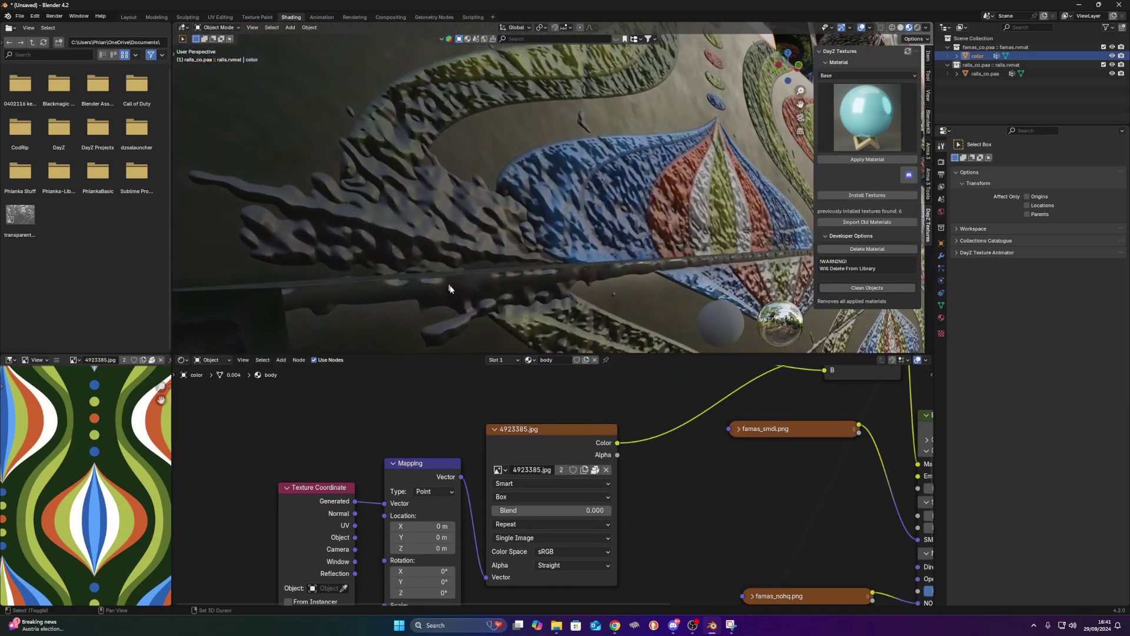
{"action": "left_click", "coordinate": [534, 485]}
{"action": "left_click", "coordinate": [532, 506]}
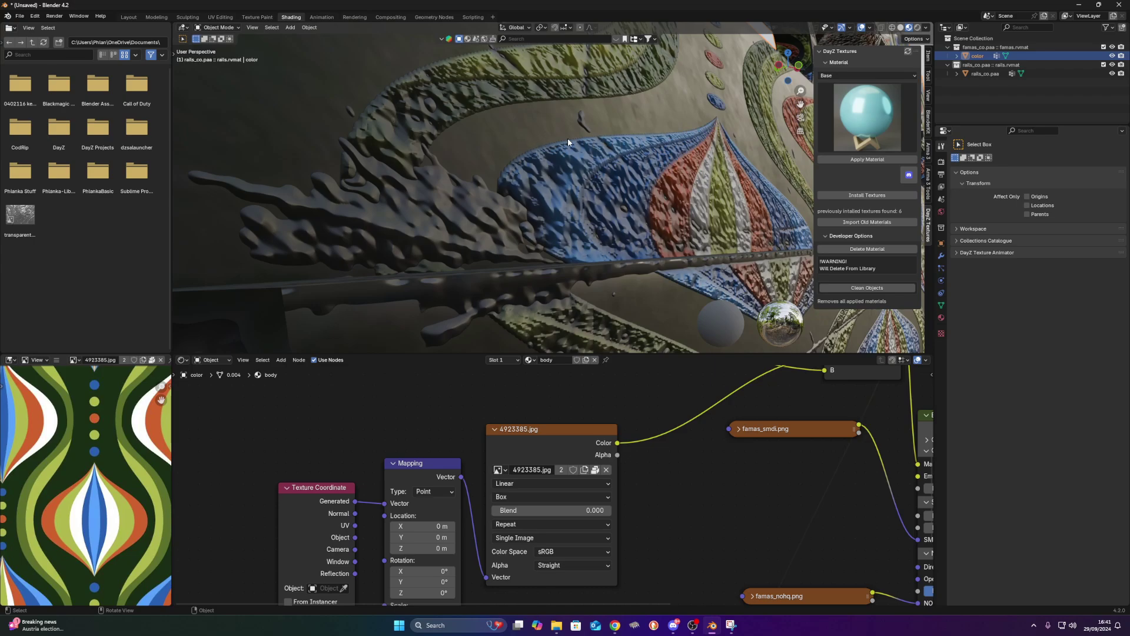
- Set the 4923385.jpg node's interpolation to Cubic and check the relief along the whole weapon
{"action": "left_click", "coordinate": [540, 485]}
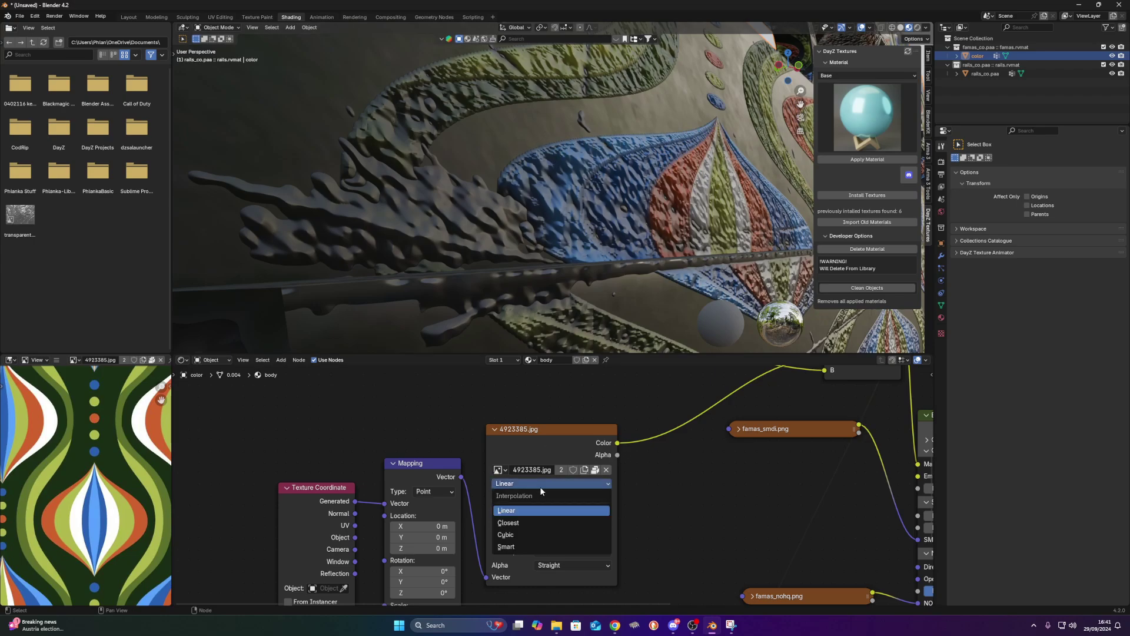
{"action": "left_click", "coordinate": [539, 535]}
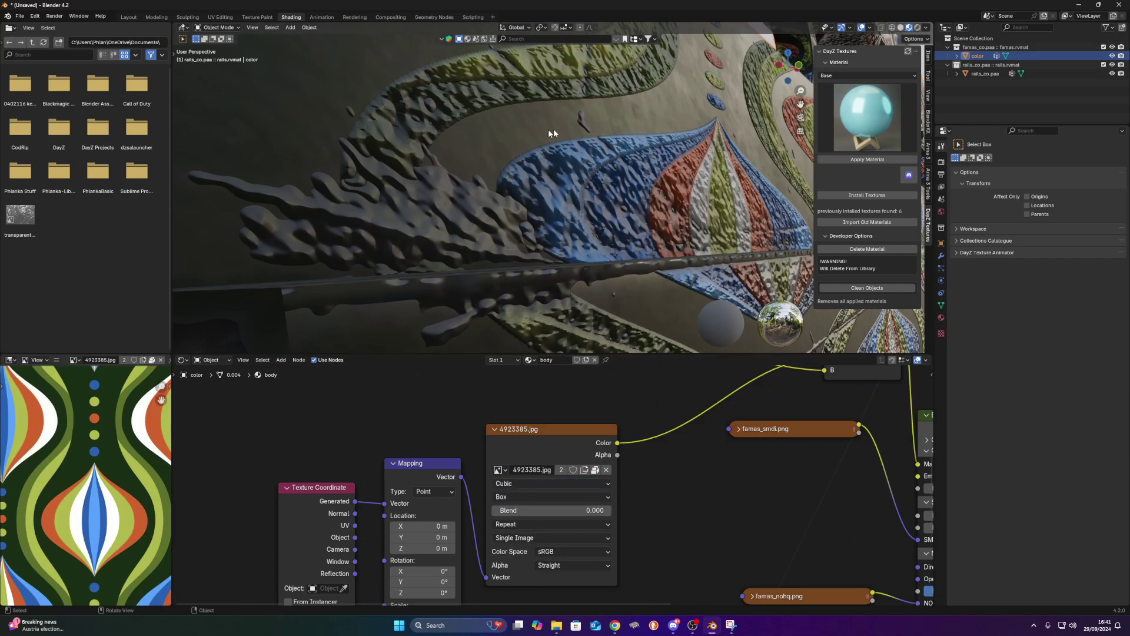
{"action": "scroll", "coordinate": [481, 235], "scroll_direction": "down", "scroll_amount": 4}
{"action": "middle_click_drag", "start_coordinate": [525, 276], "coordinate": [479, 211]}
{"action": "scroll", "coordinate": [479, 211], "scroll_direction": "down", "scroll_amount": 5}
{"action": "middle_click_drag", "start_coordinate": [626, 224], "coordinate": [562, 229]}
{"action": "middle_click_drag", "start_coordinate": [700, 235], "coordinate": [520, 234], "text": "shift"}
{"action": "scroll", "coordinate": [609, 235], "scroll_direction": "down", "scroll_amount": 4}
{"action": "scroll", "coordinate": [568, 227], "scroll_direction": "up", "scroll_amount": 6}
{"action": "scroll", "coordinate": [494, 229], "scroll_direction": "down", "scroll_amount": 4}
- Lower the Base node's HeightMap Strength to about 0.414
{"action": "middle_click_drag", "start_coordinate": [656, 382], "coordinate": [523, 387]}
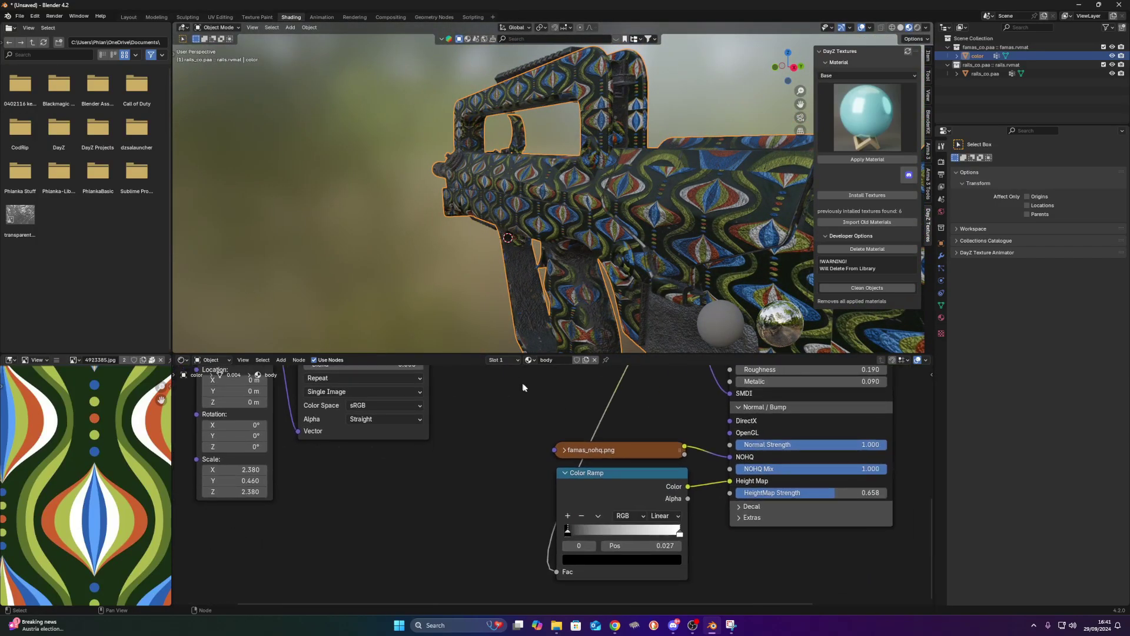
{"action": "mouse_move", "coordinate": [799, 492]}
{"action": "left_mouse_down"}
{"action": "mouse_move", "coordinate": [737, 493]}
{"action": "mouse_move", "coordinate": [798, 493]}
{"action": "left_mouse_up"}
{"action": "left_click_drag", "start_coordinate": [695, 482], "coordinate": [673, 426]}
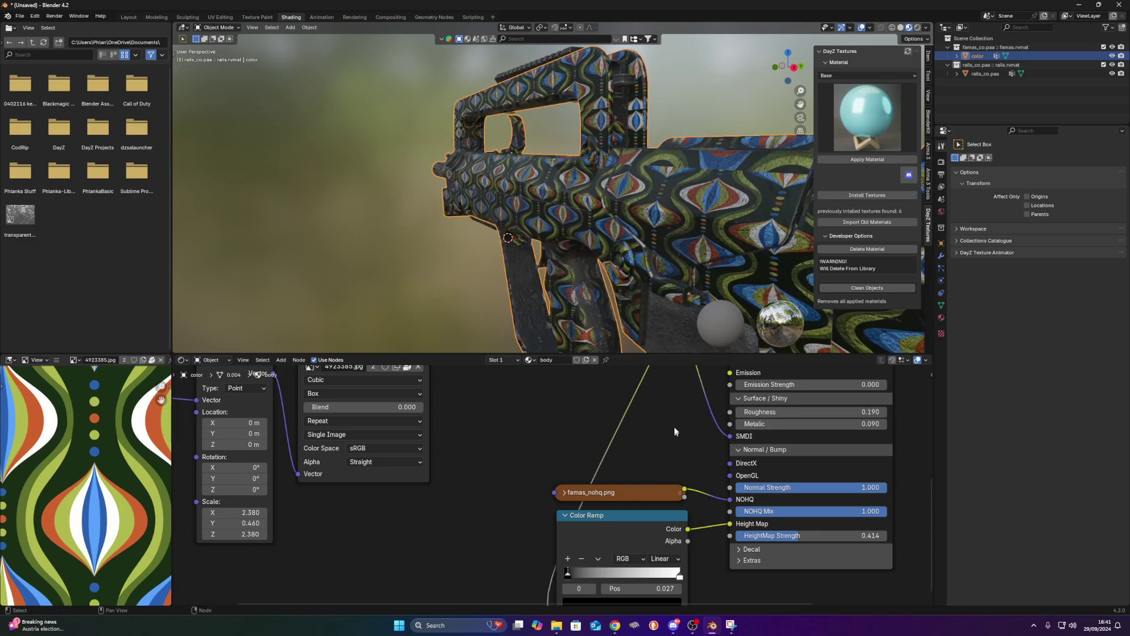
- Inspect the relief on the barrel and disconnect the Color Ramp from the Base node's Height Map input
{"action": "middle_click_drag", "start_coordinate": [677, 329], "coordinate": [355, 235]}
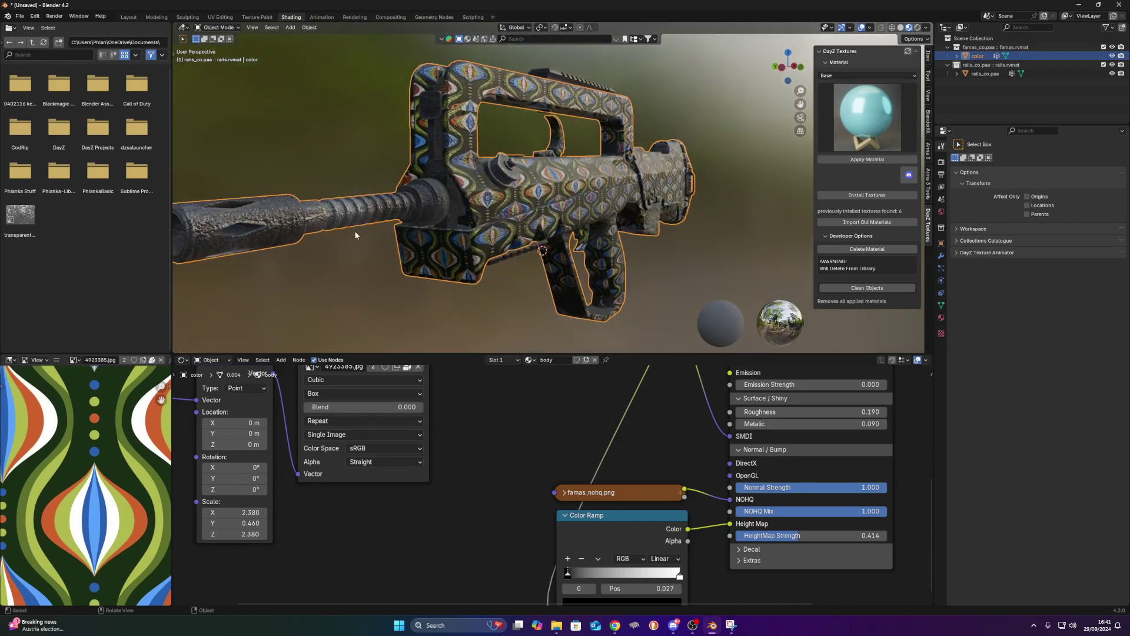
{"action": "left_click_drag", "start_coordinate": [717, 527], "coordinate": [715, 526]}
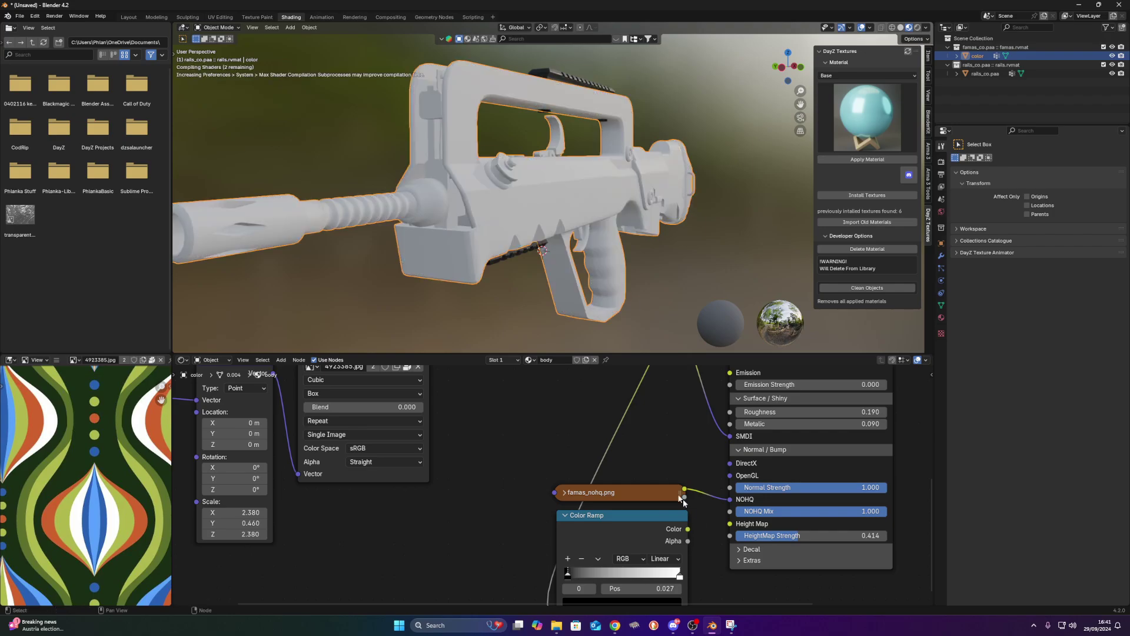
{"action": "mouse_move", "coordinate": [551, 290]}
{"action": "middle_mouse_down"}
{"action": "mouse_move", "coordinate": [491, 286]}
{"action": "mouse_move", "coordinate": [560, 288]}
{"action": "mouse_move", "coordinate": [547, 301]}
{"action": "middle_mouse_up"}
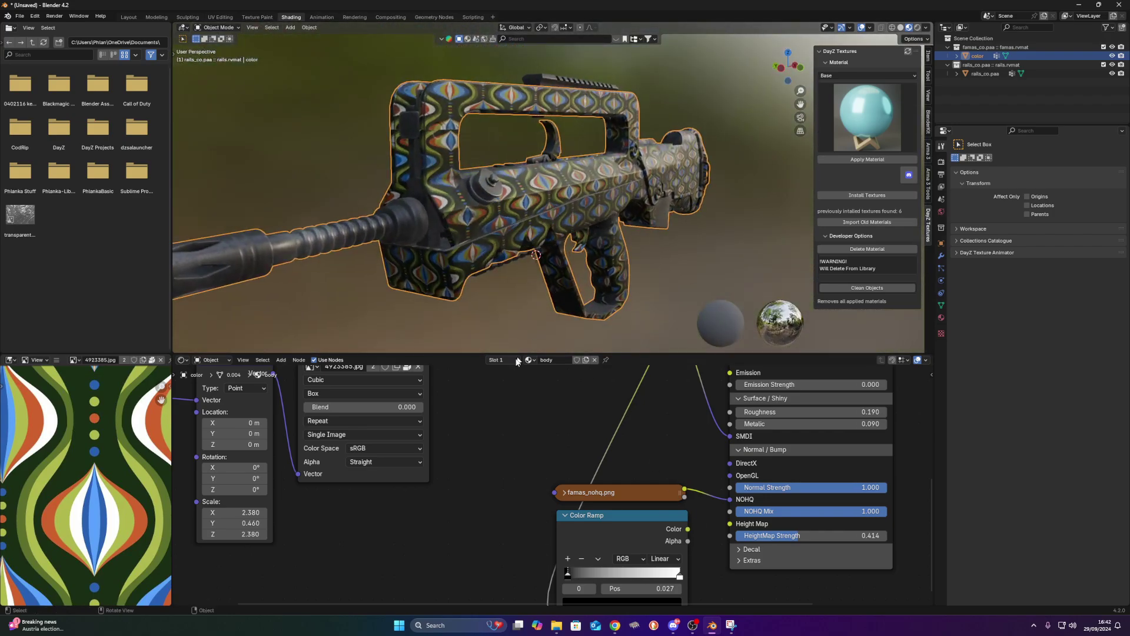
- Link the 4923385.jpg Color output to the second Color Ramp's Fac, replacing the Mix link, and preview the ramp on the body
{"action": "middle_click_drag", "start_coordinate": [432, 403], "coordinate": [438, 444]}
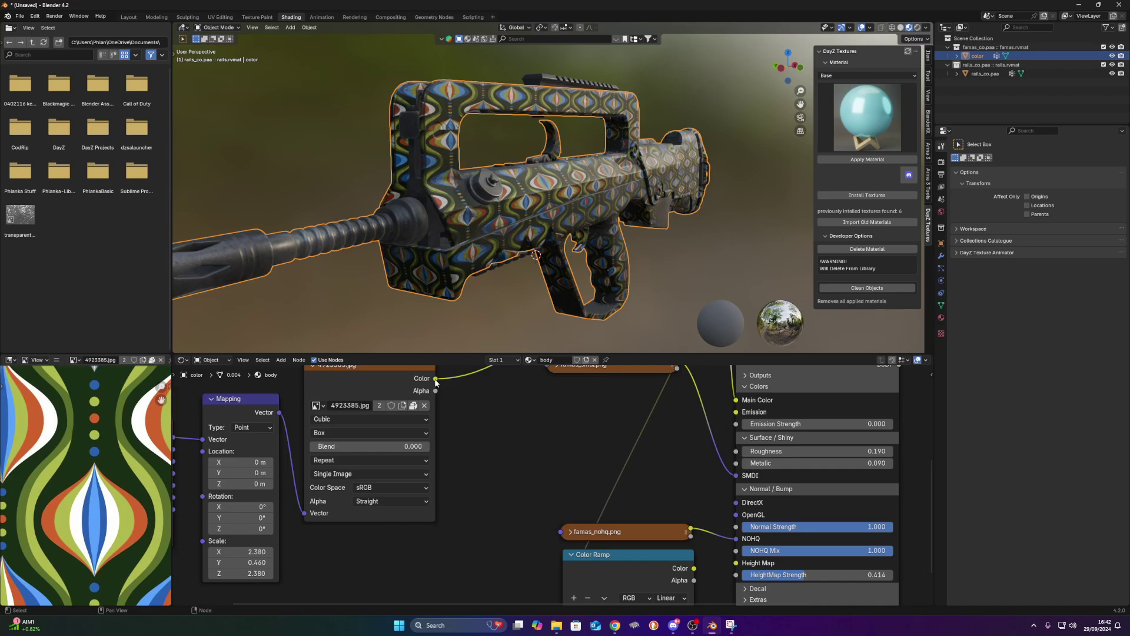
{"action": "left_click_drag", "start_coordinate": [435, 378], "coordinate": [550, 584]}
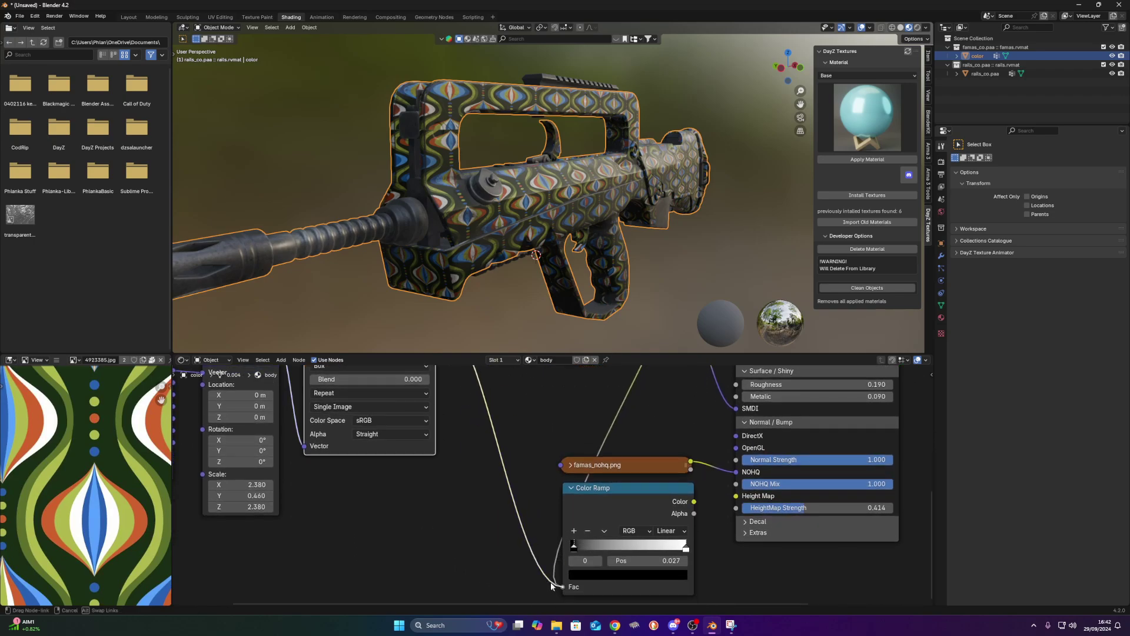
{"action": "left_click_drag", "start_coordinate": [534, 525], "coordinate": [562, 585]}
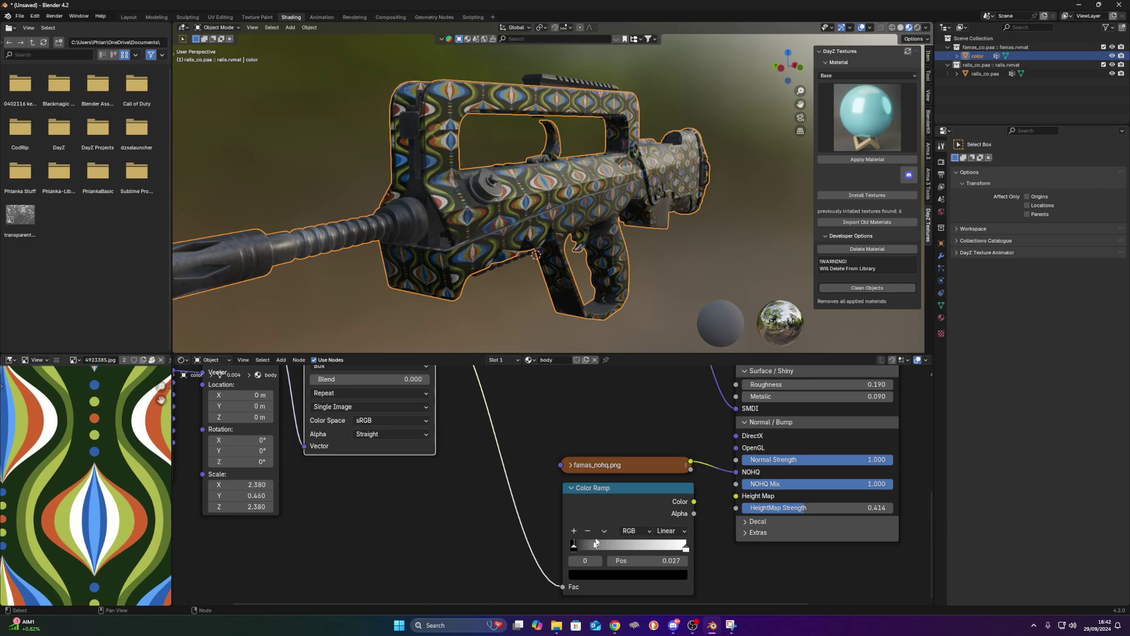
{"action": "left_click", "coordinate": [628, 488], "text": "ctrl+shift"}
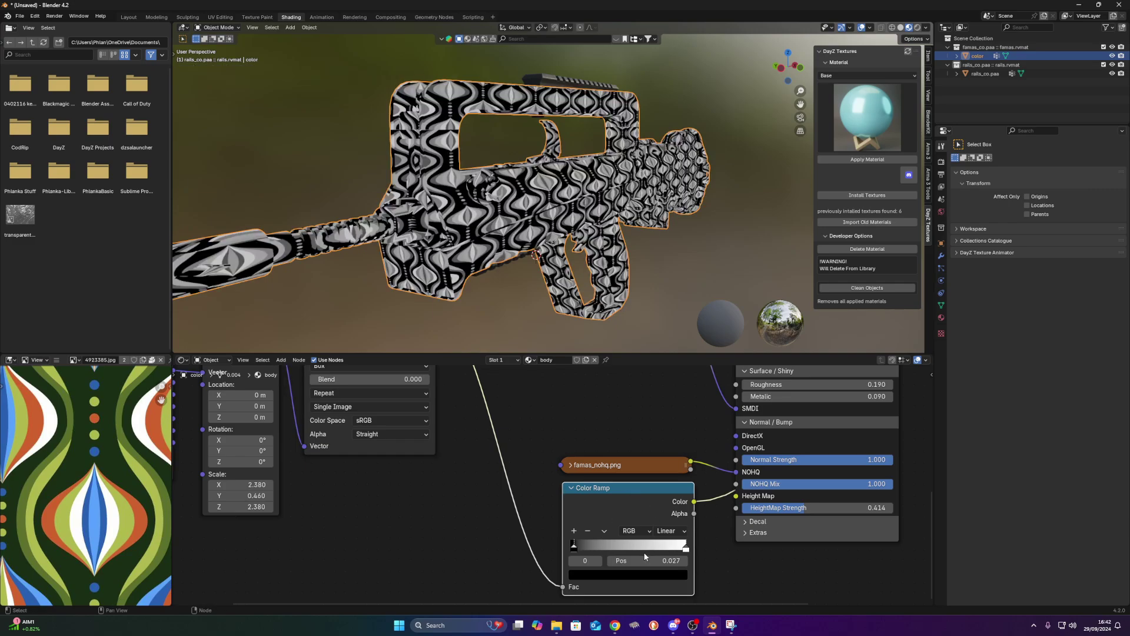
- Bring the second Color Ramp's white stop beside its black stop at about 0.145, link its Color to Height Map and preview the Base node
{"action": "left_click_drag", "start_coordinate": [685, 547], "coordinate": [590, 549]}
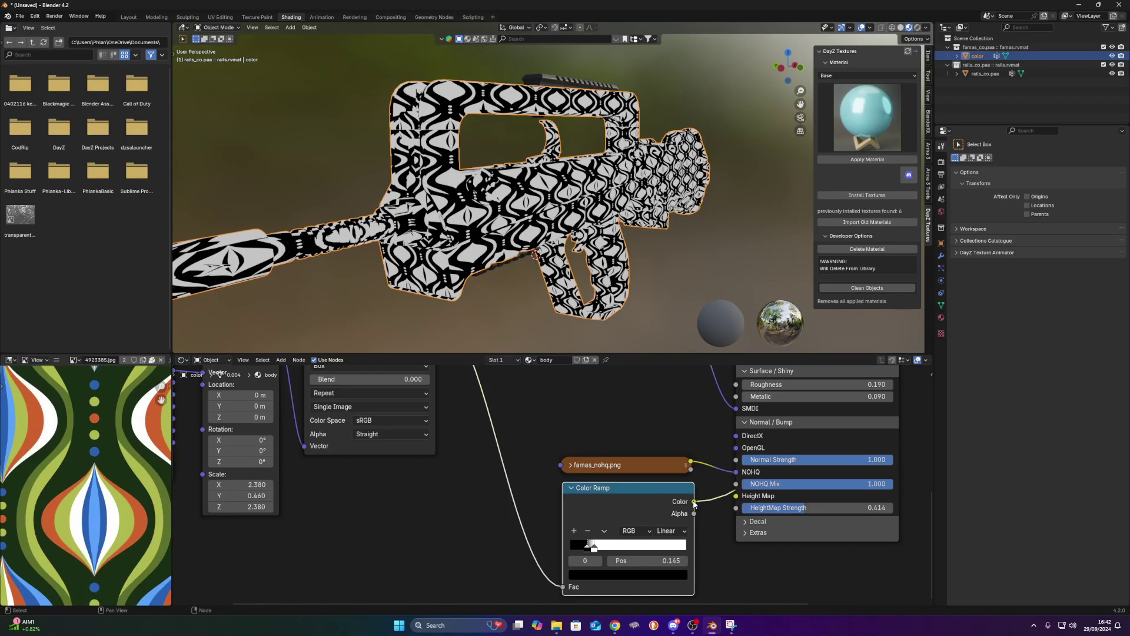
{"action": "left_click_drag", "start_coordinate": [693, 502], "coordinate": [739, 496]}
{"action": "left_click", "coordinate": [844, 444], "text": "ctrl+shift"}
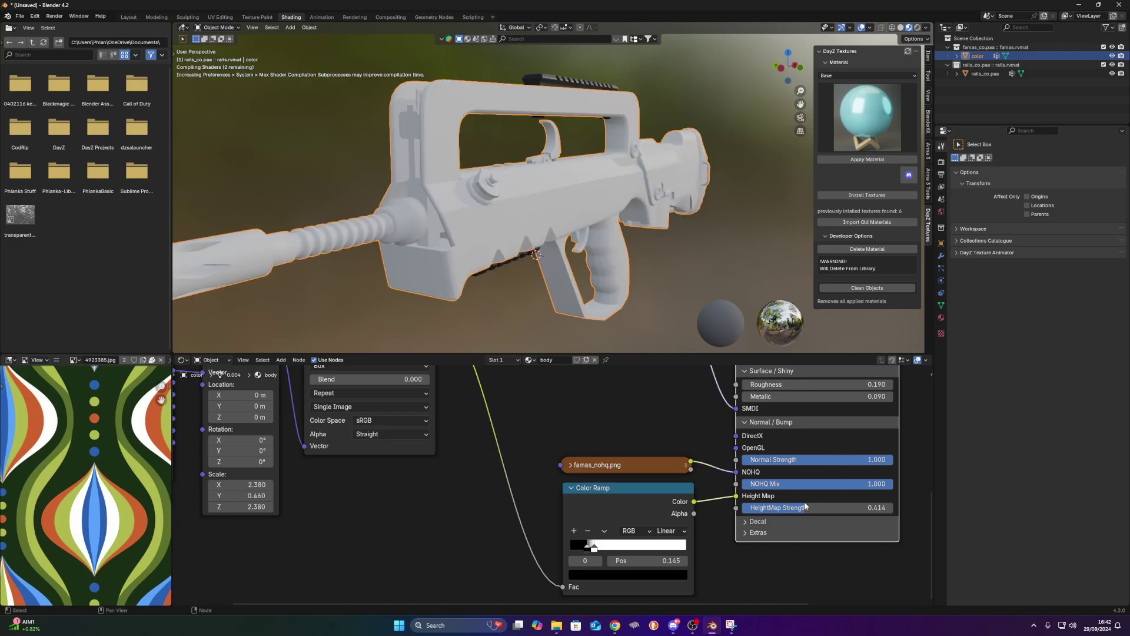
- Set the Base node's HeightMap Strength to 1.000 and check the relief on the body up close
{"action": "left_click_drag", "start_coordinate": [805, 506], "coordinate": [893, 506]}
{"action": "scroll", "coordinate": [491, 205], "scroll_direction": "up", "scroll_amount": 4}
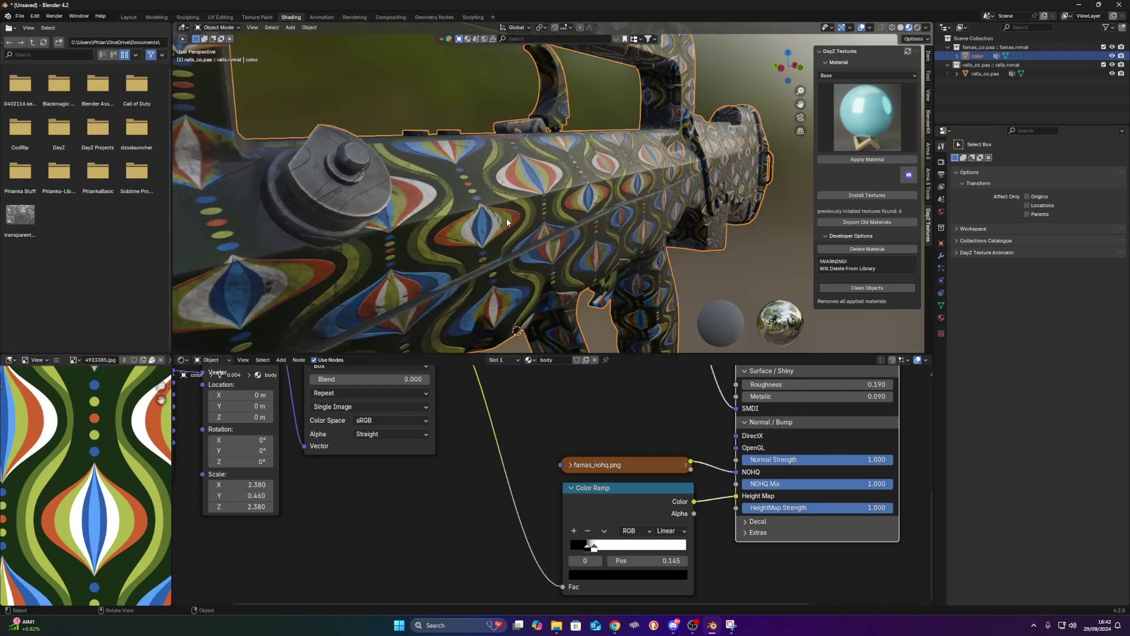
{"action": "middle_click_drag", "start_coordinate": [491, 204], "coordinate": [478, 159]}
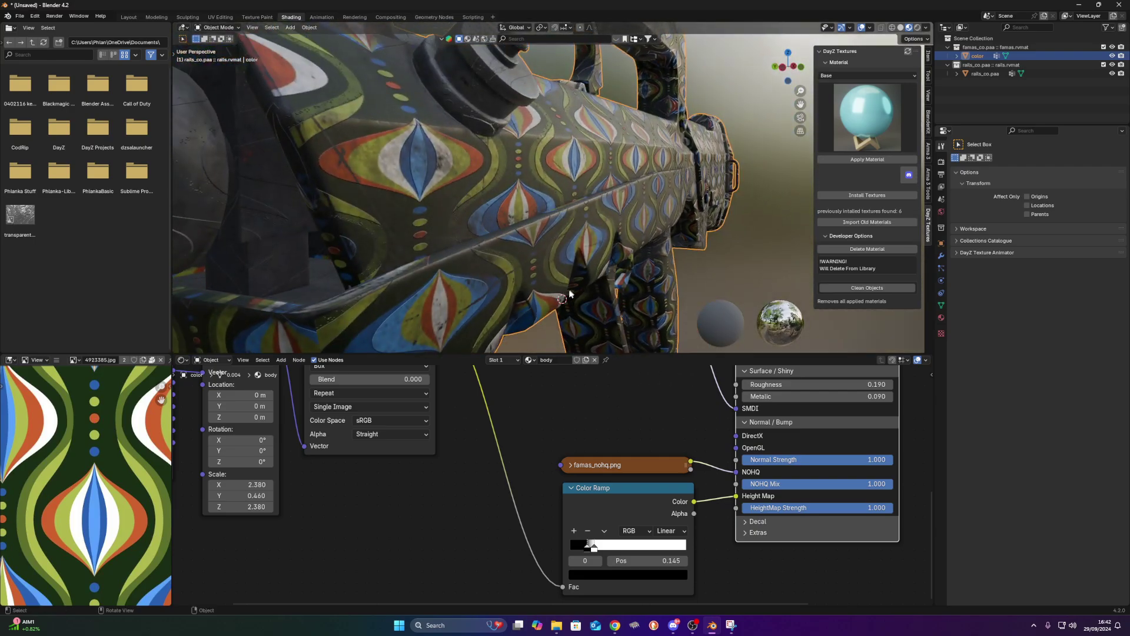
- Move the second Color Ramp's white stop to about 0.086, inspect the relief, and disconnect the ramp from the Base node's Height Map
{"action": "mouse_move", "coordinate": [592, 545]}
{"action": "left_mouse_down"}
{"action": "mouse_move", "coordinate": [572, 550]}
{"action": "mouse_move", "coordinate": [585, 549]}
{"action": "left_mouse_up"}
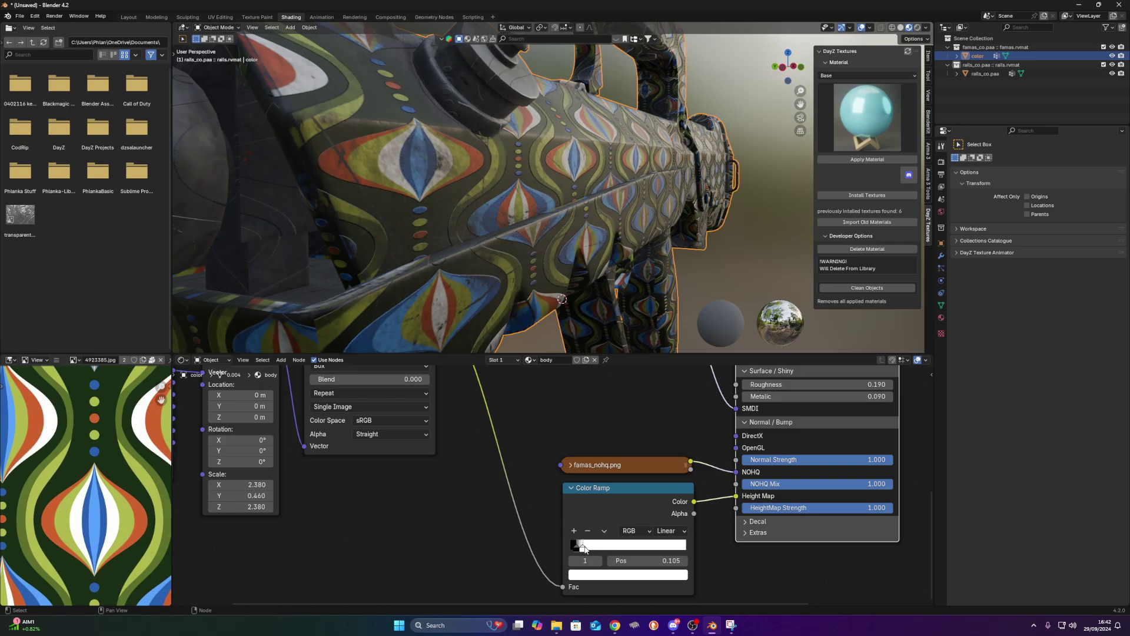
{"action": "middle_click_drag", "start_coordinate": [483, 262], "coordinate": [464, 233]}
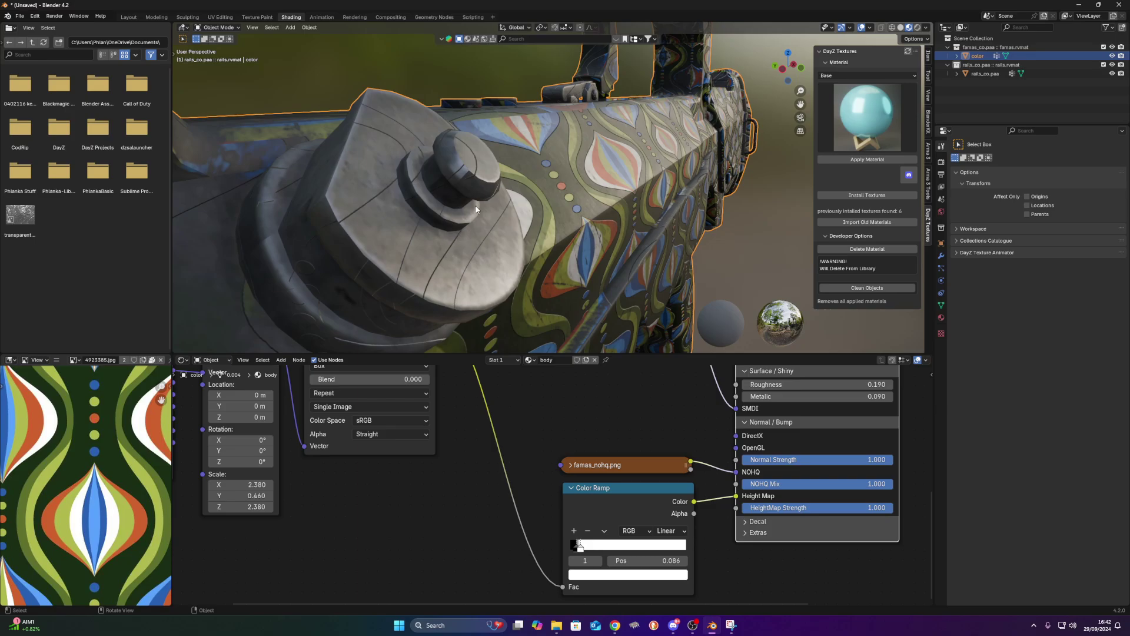
{"action": "scroll", "coordinate": [576, 221], "scroll_direction": "down", "scroll_amount": 1}
{"action": "middle_click_drag", "start_coordinate": [577, 220], "coordinate": [569, 216]}
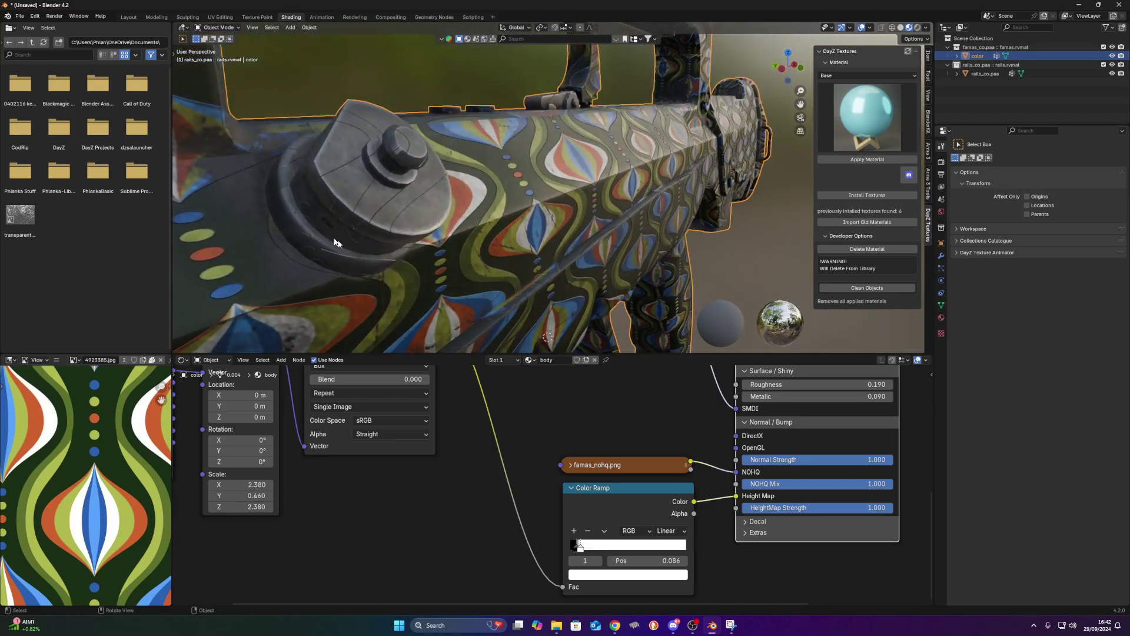
{"action": "middle_click_drag", "start_coordinate": [336, 243], "coordinate": [425, 289]}
{"action": "left_click_drag", "start_coordinate": [735, 496], "coordinate": [725, 480]}
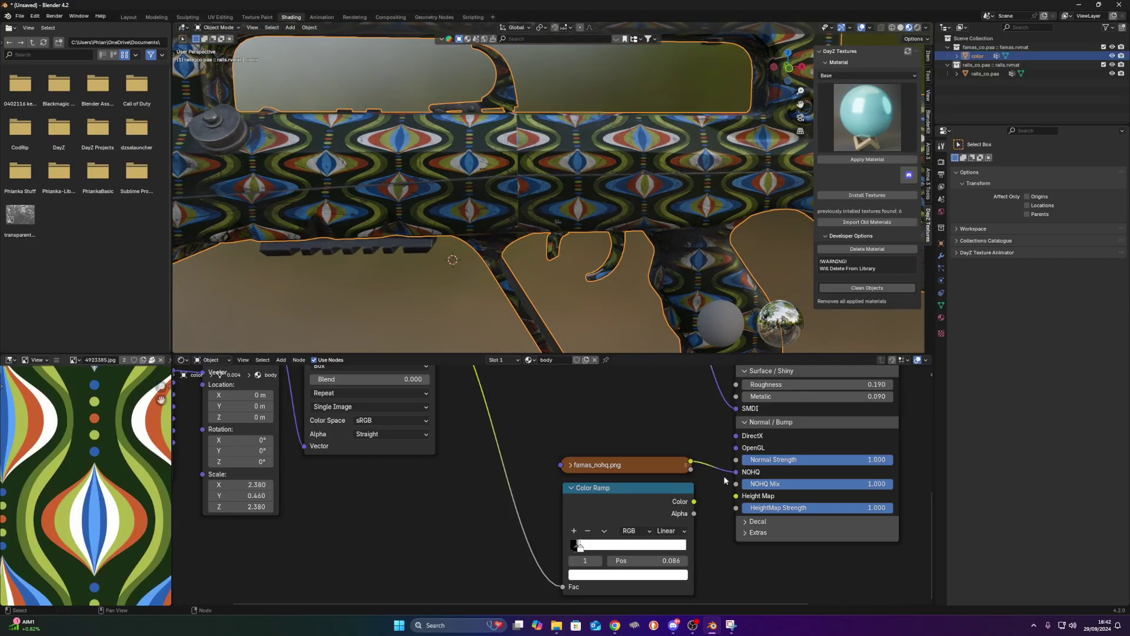
- Move the white stop of the Color Ramp feeding the Mix node's Factor to about 0.018 and check the worn pattern
{"action": "middle_click_drag", "start_coordinate": [502, 293], "coordinate": [517, 252]}
{"action": "middle_click_drag", "start_coordinate": [679, 417], "coordinate": [505, 515]}
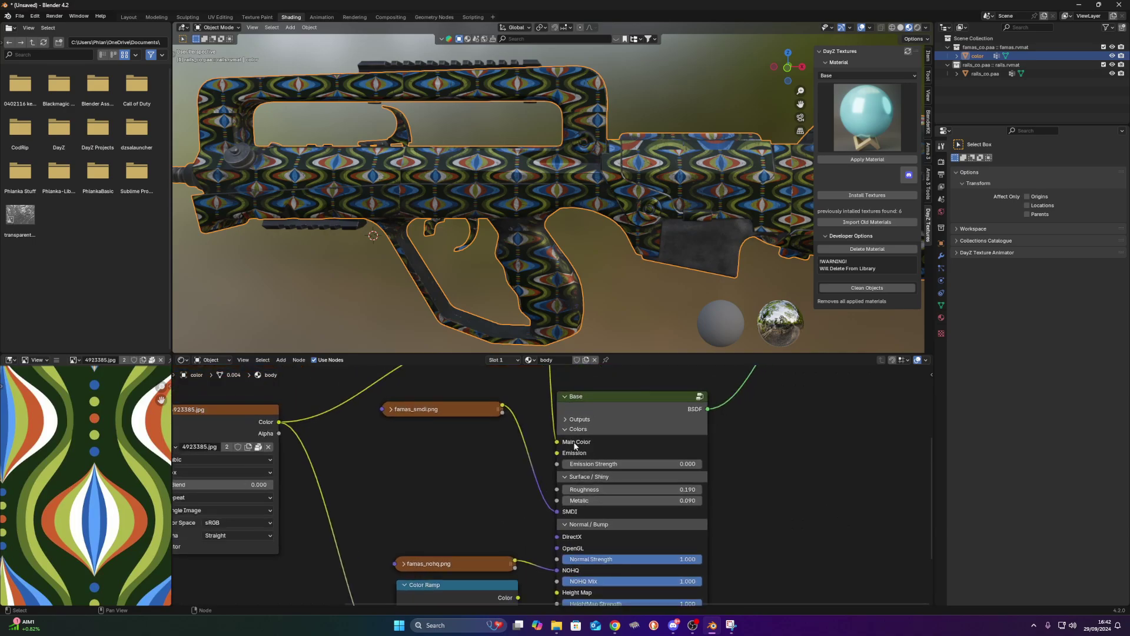
{"action": "middle_click_drag", "start_coordinate": [572, 443], "coordinate": [576, 541]}
{"action": "middle_click_drag", "start_coordinate": [616, 454], "coordinate": [754, 496]}
{"action": "scroll", "coordinate": [495, 447], "scroll_direction": "up", "scroll_amount": 7}
{"action": "middle_click_drag", "start_coordinate": [491, 447], "coordinate": [493, 482]}
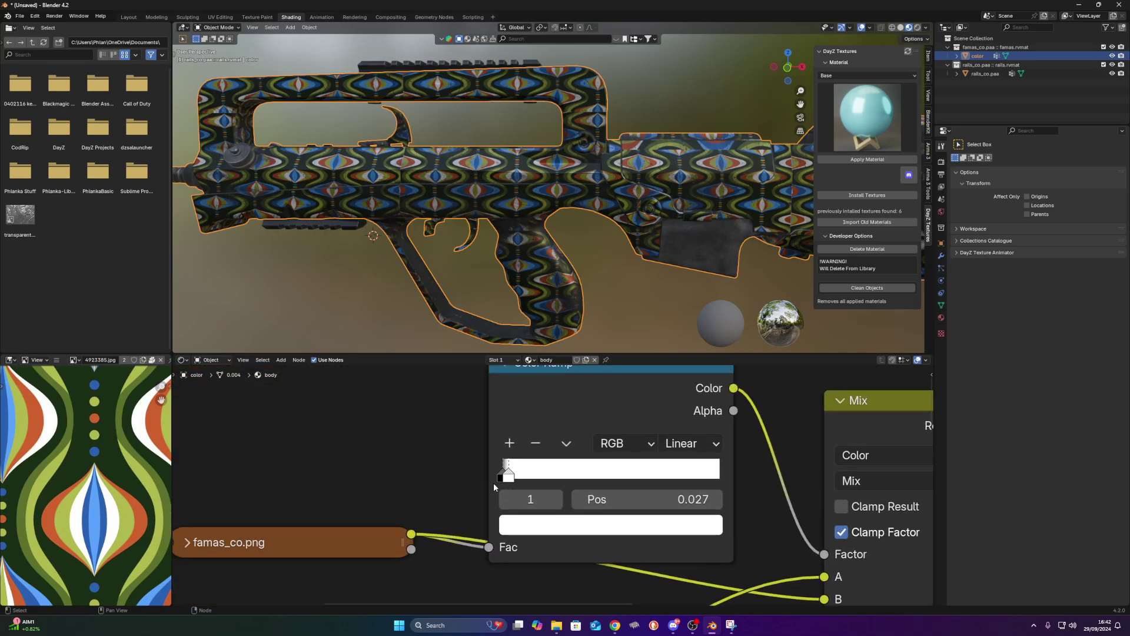
{"action": "left_click_drag", "start_coordinate": [512, 475], "coordinate": [512, 476]}
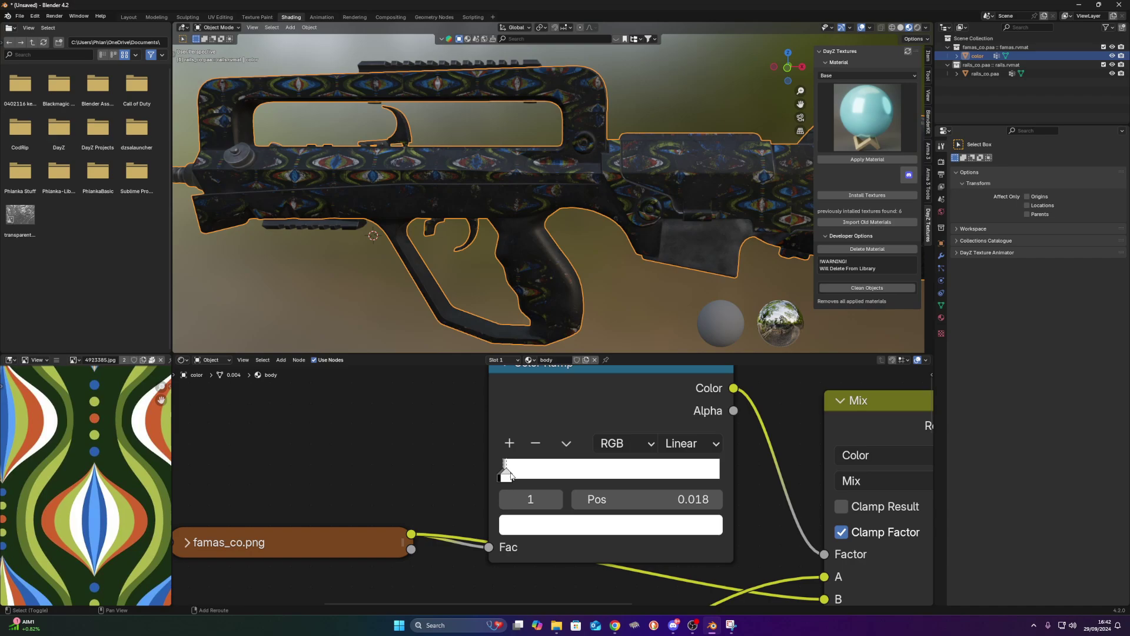
{"action": "middle_click_drag", "start_coordinate": [529, 254], "coordinate": [612, 260]}
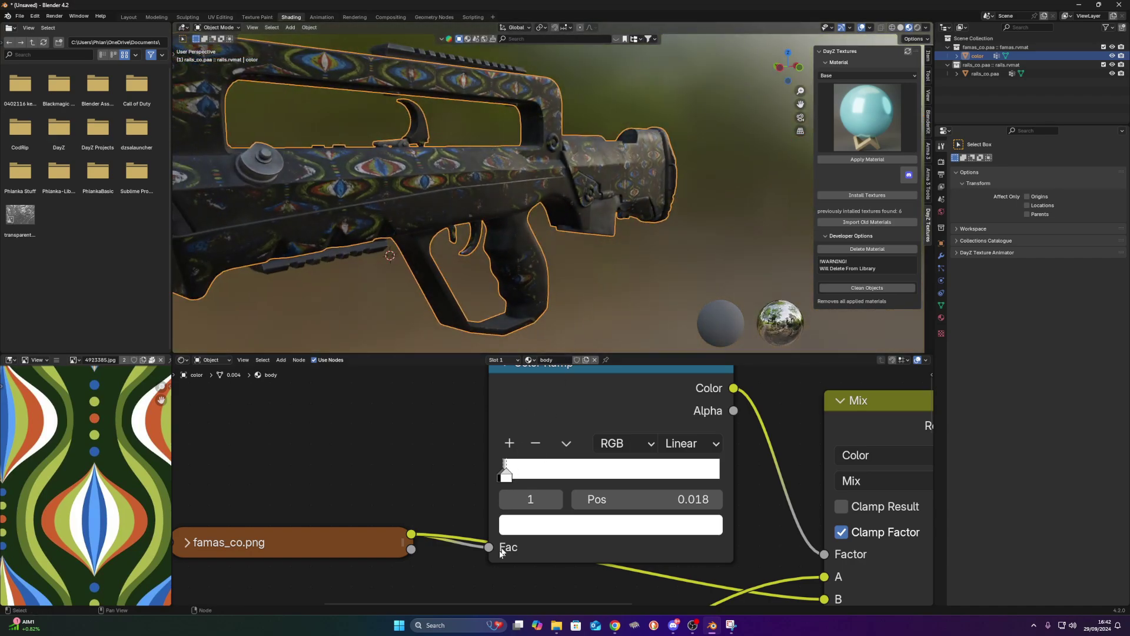
- Set the Mapping node's scale to about X 8.780, Y 6.860 and Z 8.780 for a much smaller pattern
{"action": "middle_click_drag", "start_coordinate": [441, 543], "coordinate": [858, 444]}
{"action": "scroll", "coordinate": [765, 465], "scroll_direction": "down", "scroll_amount": 10}
{"action": "middle_click_drag", "start_coordinate": [573, 525], "coordinate": [650, 417]}
{"action": "scroll", "coordinate": [649, 417], "scroll_direction": "up", "scroll_amount": 5}
{"action": "middle_click_drag", "start_coordinate": [610, 569], "coordinate": [565, 433]}
{"action": "left_click_drag", "start_coordinate": [593, 507], "coordinate": [535, 356]}
{"action": "middle_click_drag", "start_coordinate": [476, 259], "coordinate": [394, 216]}
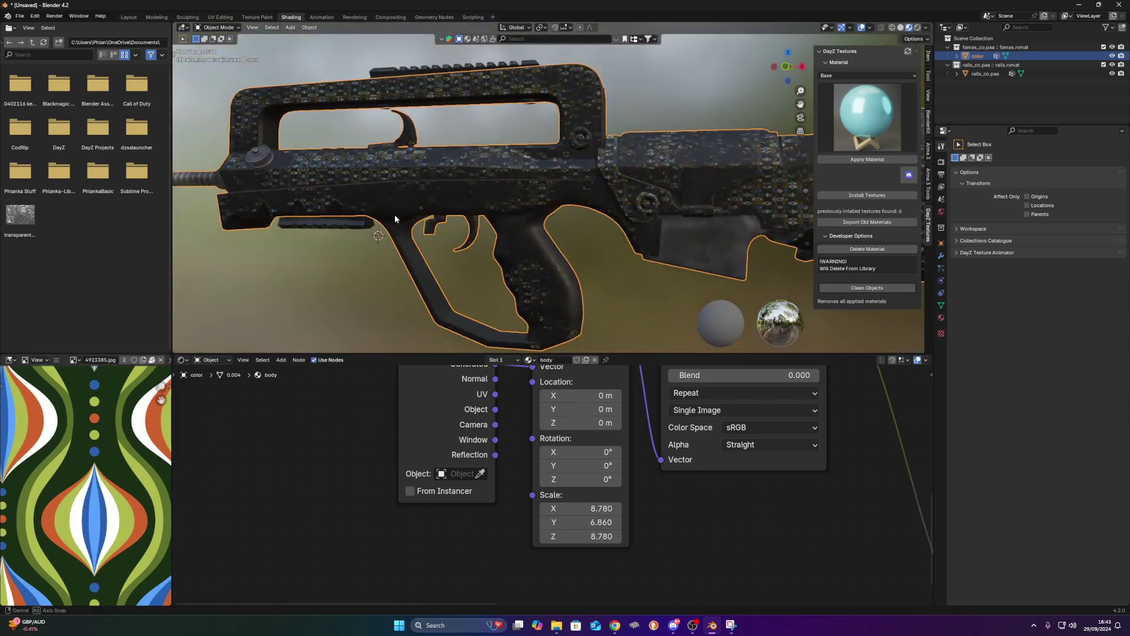
{"action": "scroll", "coordinate": [412, 230], "scroll_direction": "up", "scroll_amount": 3}
{"action": "scroll", "coordinate": [423, 235], "scroll_direction": "up", "scroll_amount": 3}
- Fine-tune the white stop of the Color Ramp fed by famas_co.png and check the pattern coverage on the weapon
{"action": "middle_click_drag", "start_coordinate": [620, 365], "coordinate": [623, 475]}
{"action": "scroll", "coordinate": [623, 474], "scroll_direction": "down", "scroll_amount": 5}
{"action": "middle_click_drag", "start_coordinate": [731, 418], "coordinate": [570, 484]}
{"action": "scroll", "coordinate": [607, 438], "scroll_direction": "up", "scroll_amount": 4}
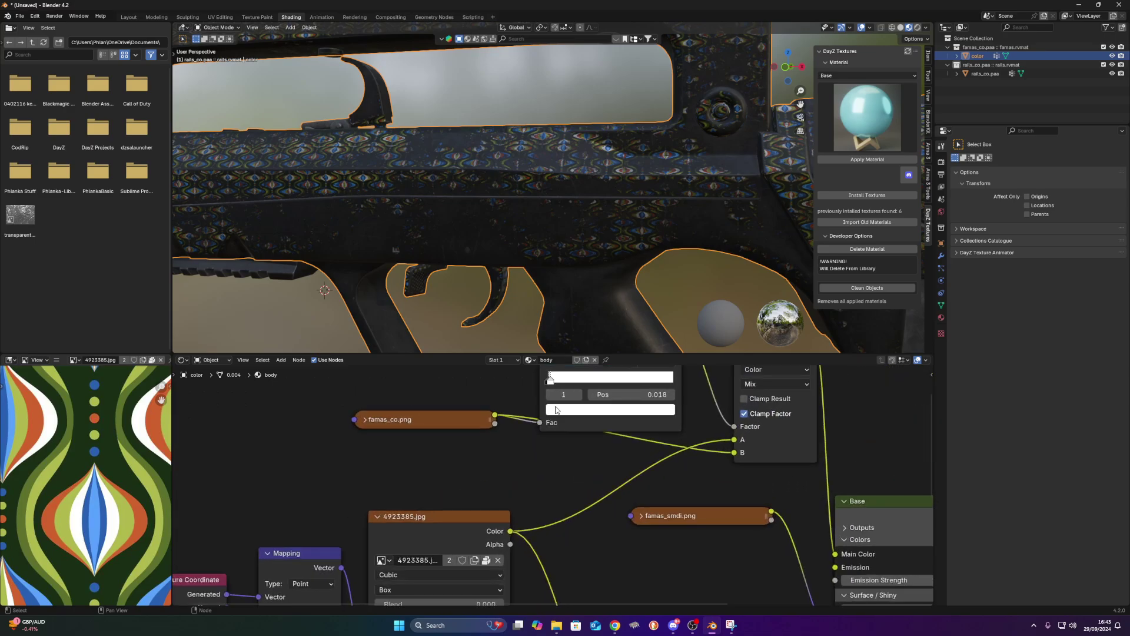
{"action": "middle_click_drag", "start_coordinate": [668, 398], "coordinate": [673, 443]}
{"action": "mouse_move", "coordinate": [557, 426]}
{"action": "left_mouse_down", "text": "shift"}
{"action": "mouse_move", "coordinate": [583, 425]}
{"action": "mouse_move", "coordinate": [553, 424]}
{"action": "left_mouse_up", "text": "shift"}
{"action": "left_click", "coordinate": [553, 425]}
{"action": "scroll", "coordinate": [526, 233], "scroll_direction": "down", "scroll_amount": 4}
{"action": "middle_click_drag", "start_coordinate": [526, 233], "coordinate": [565, 249]}
{"action": "scroll", "coordinate": [518, 247], "scroll_direction": "up", "scroll_amount": 2}
- Settle the white stop of the Color Ramp fed by famas_co.png at about 0.023 and view the whole weapon
{"action": "left_click_drag", "start_coordinate": [557, 432], "coordinate": [560, 426]}
{"action": "left_click", "coordinate": [560, 428]}
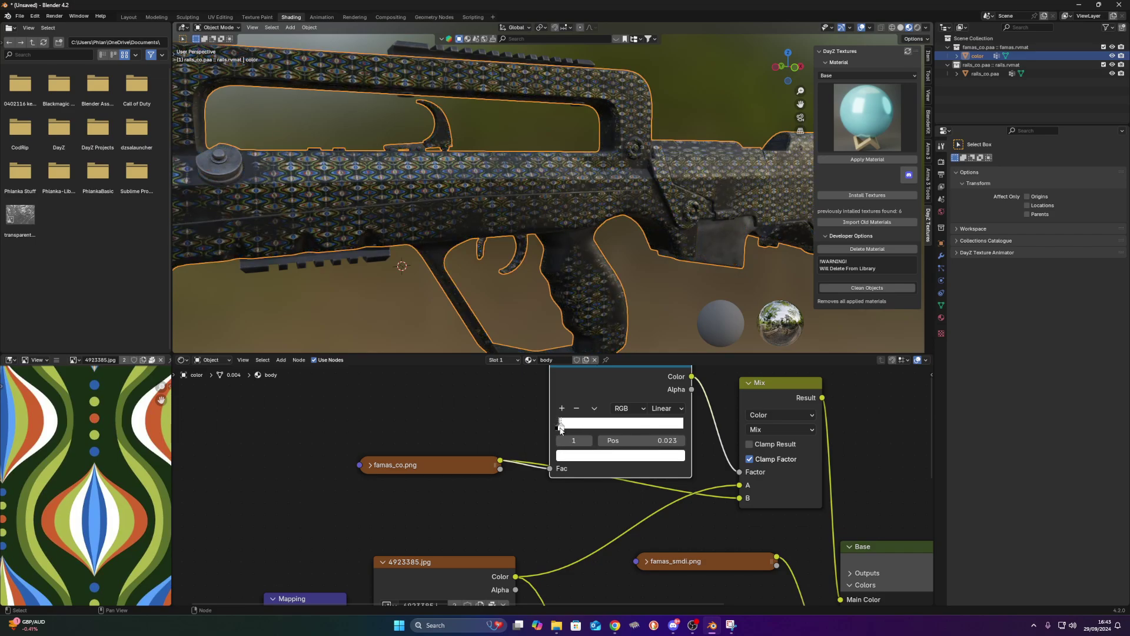
{"action": "scroll", "coordinate": [604, 385], "scroll_direction": "down", "scroll_amount": 1}
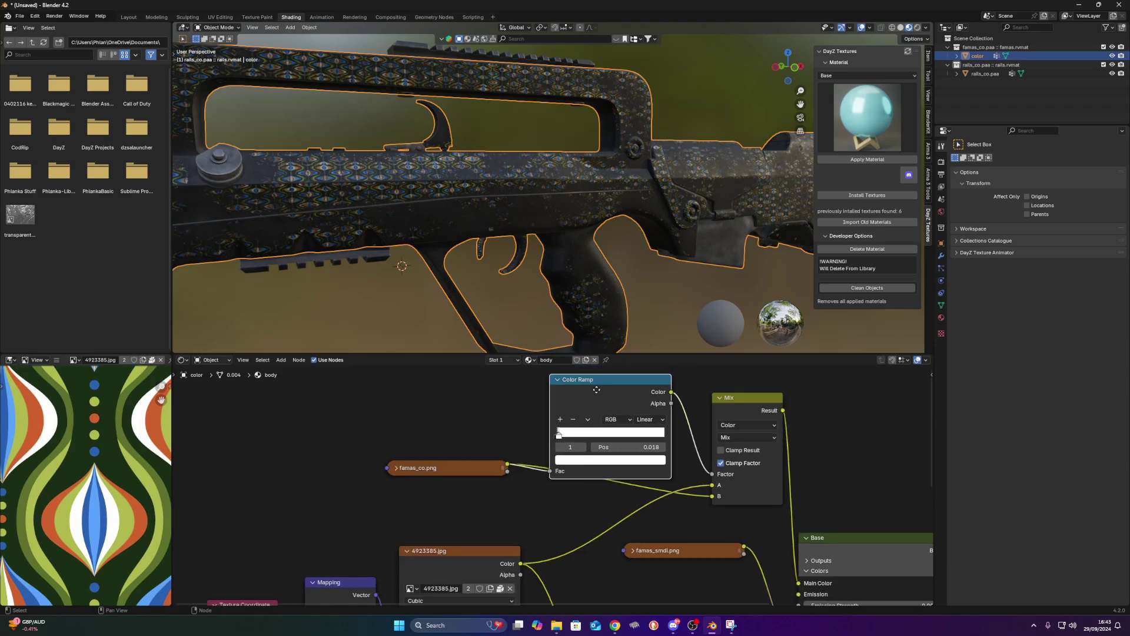
{"action": "left_click_drag", "start_coordinate": [538, 446], "coordinate": [537, 443]}
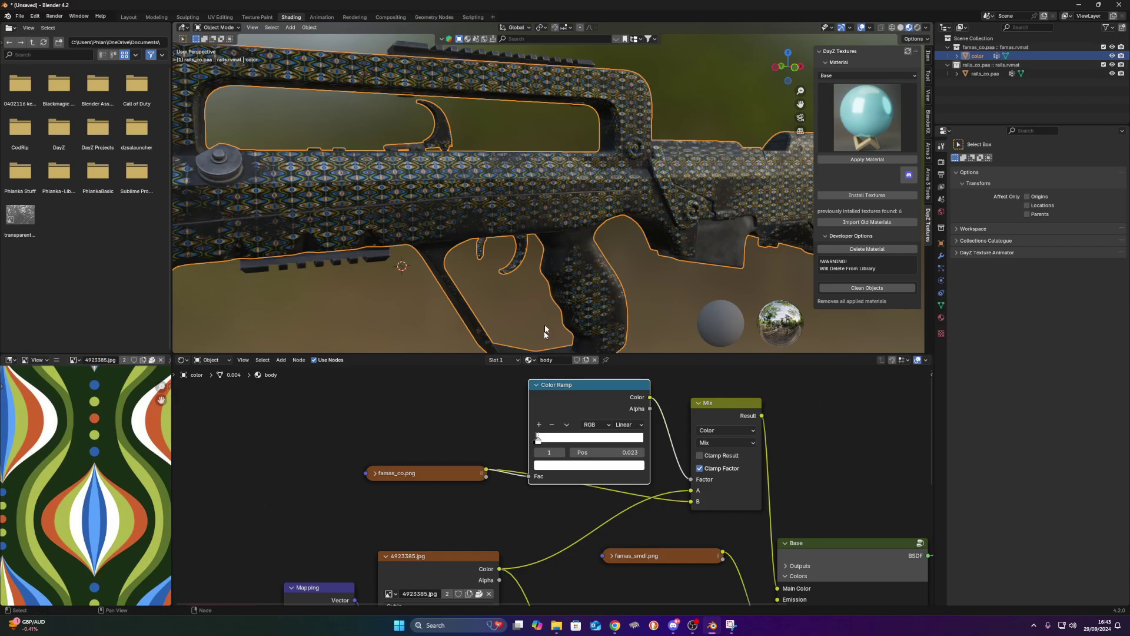
{"action": "scroll", "coordinate": [565, 247], "scroll_direction": "down", "scroll_amount": 2}
{"action": "middle_click_drag", "start_coordinate": [582, 222], "coordinate": [624, 213]}
- Cut the famas_co.png link to the Mix node's B input to preview the plain red colour, and relink it
{"action": "middle_click_drag", "start_coordinate": [666, 375], "coordinate": [575, 351]}
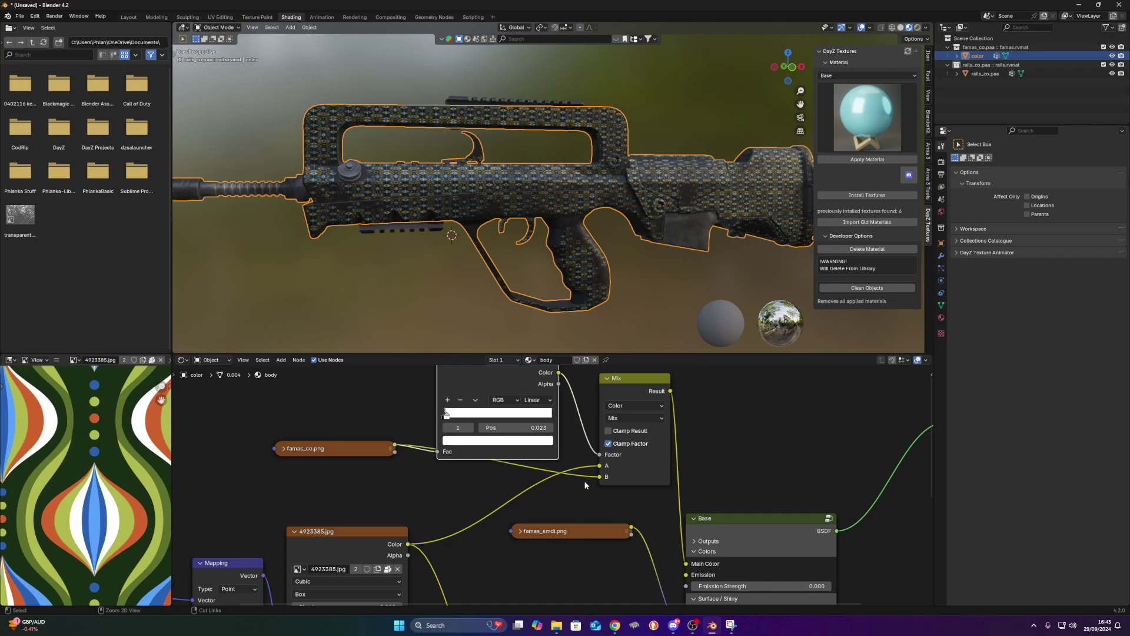
{"action": "right_click_drag", "start_coordinate": [584, 473], "coordinate": [590, 487], "text": "ctrl"}
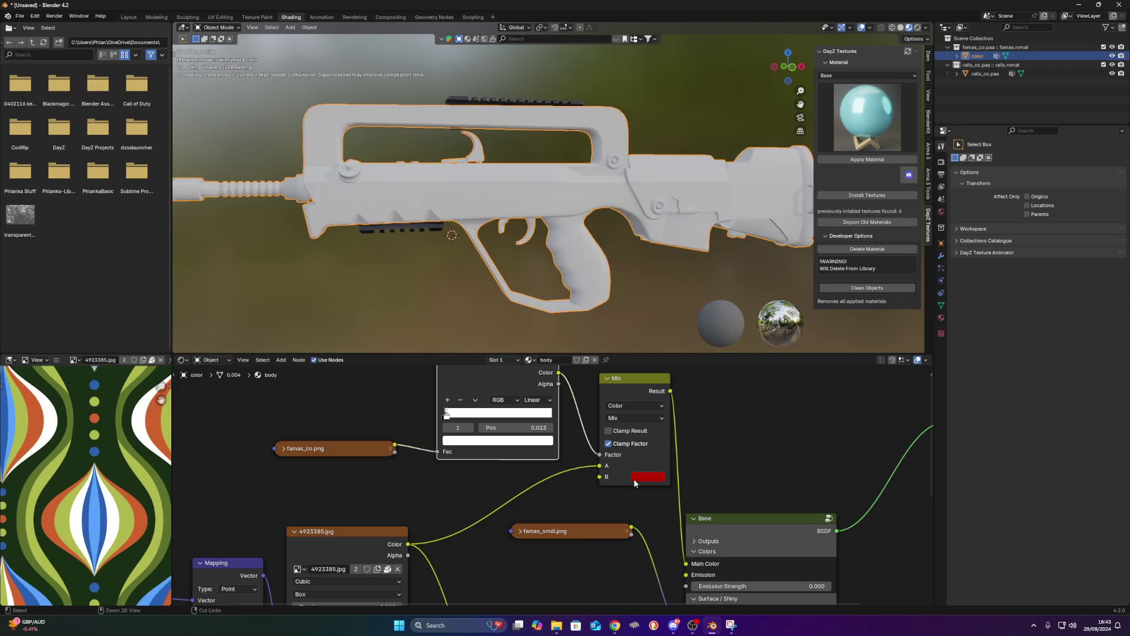
{"action": "left_click", "coordinate": [648, 477]}
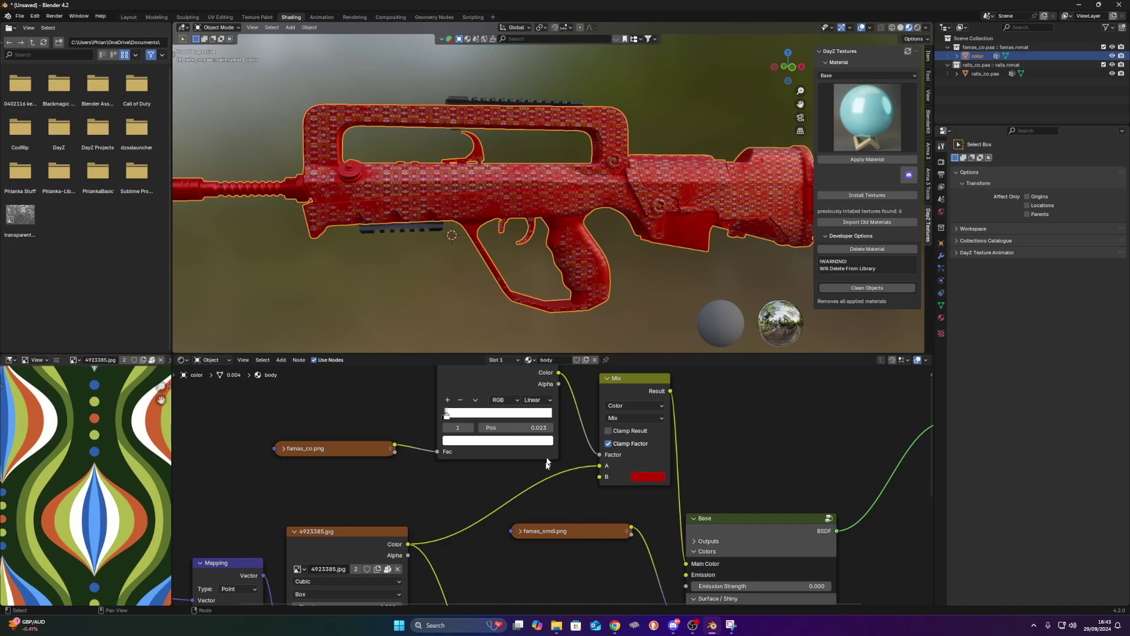
{"action": "left_click_drag", "start_coordinate": [394, 445], "coordinate": [600, 476]}
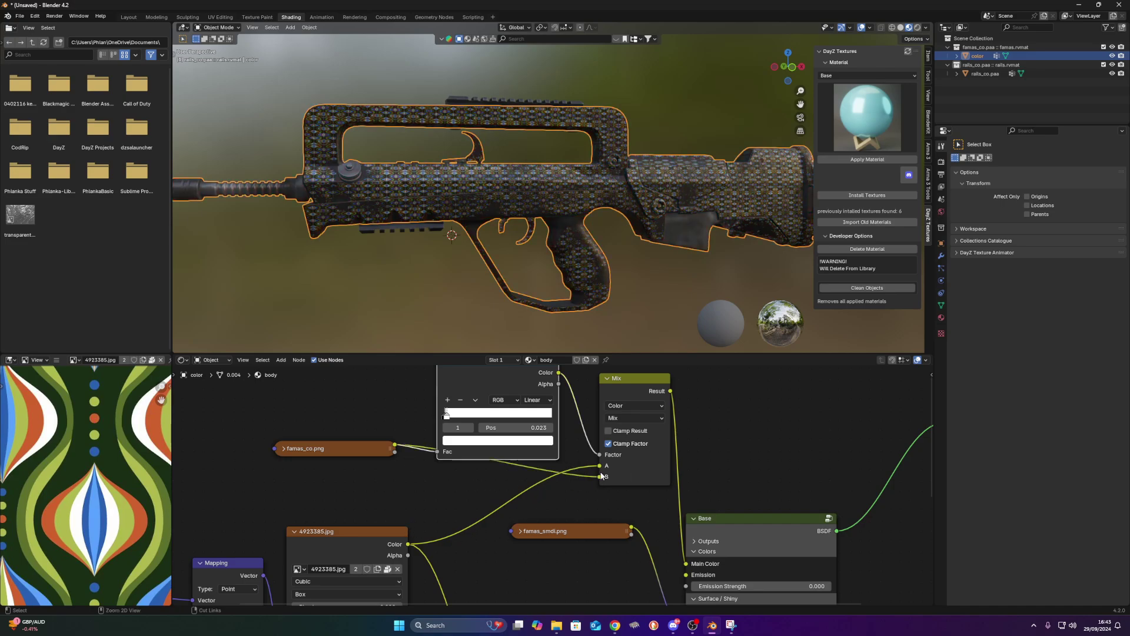
- Cut the 4923385.jpg link to the Mix node's A input and set the A colour to magenta
{"action": "right_click_drag", "start_coordinate": [586, 463], "coordinate": [593, 474], "text": "ctrl"}
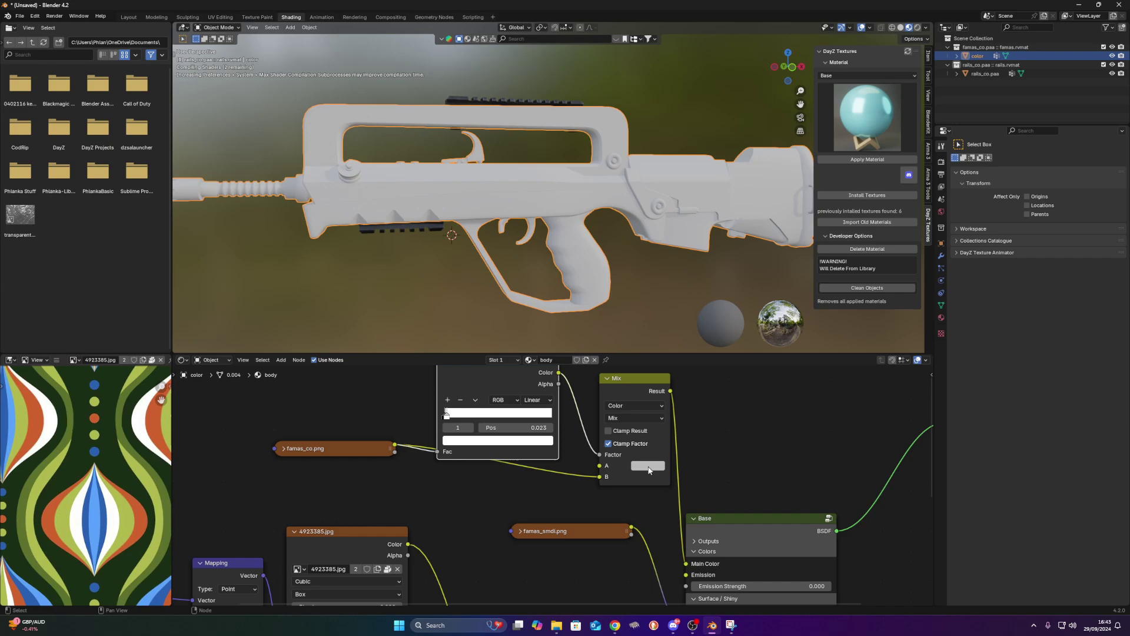
{"action": "left_click", "coordinate": [649, 467]}
{"action": "mouse_move", "coordinate": [693, 365]}
{"action": "left_mouse_down"}
{"action": "mouse_move", "coordinate": [690, 393]}
{"action": "mouse_move", "coordinate": [718, 373]}
{"action": "left_mouse_up"}
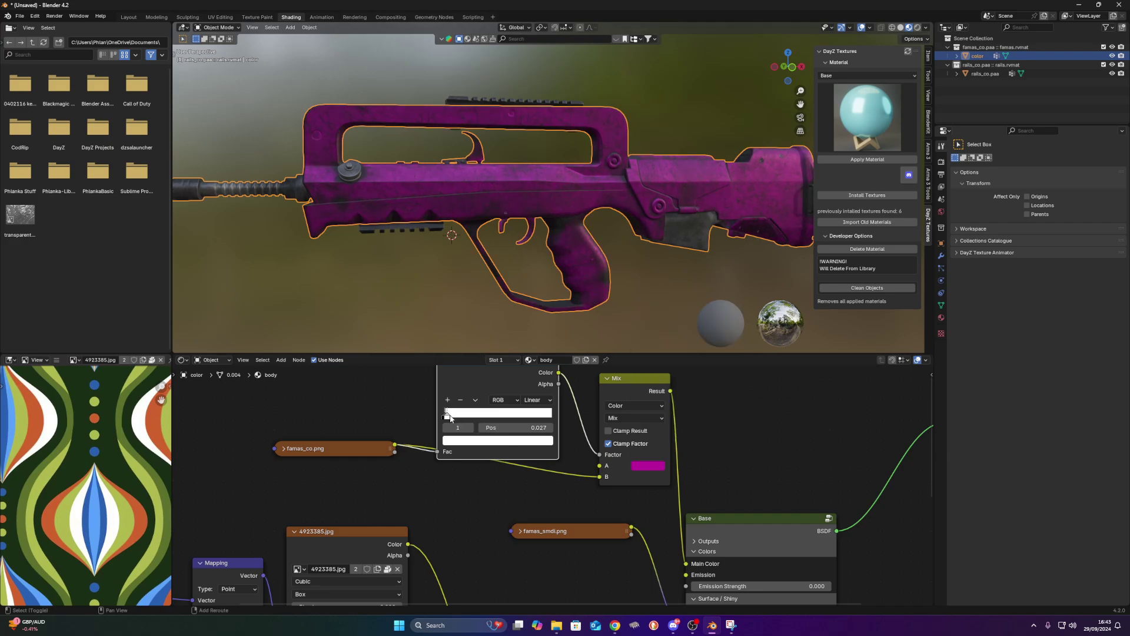
- Raise the white stop of the Color Ramp driving the Mix Factor to about 0.032 and check the wear on the weapon
{"action": "left_click_drag", "start_coordinate": [460, 421], "coordinate": [449, 416]}
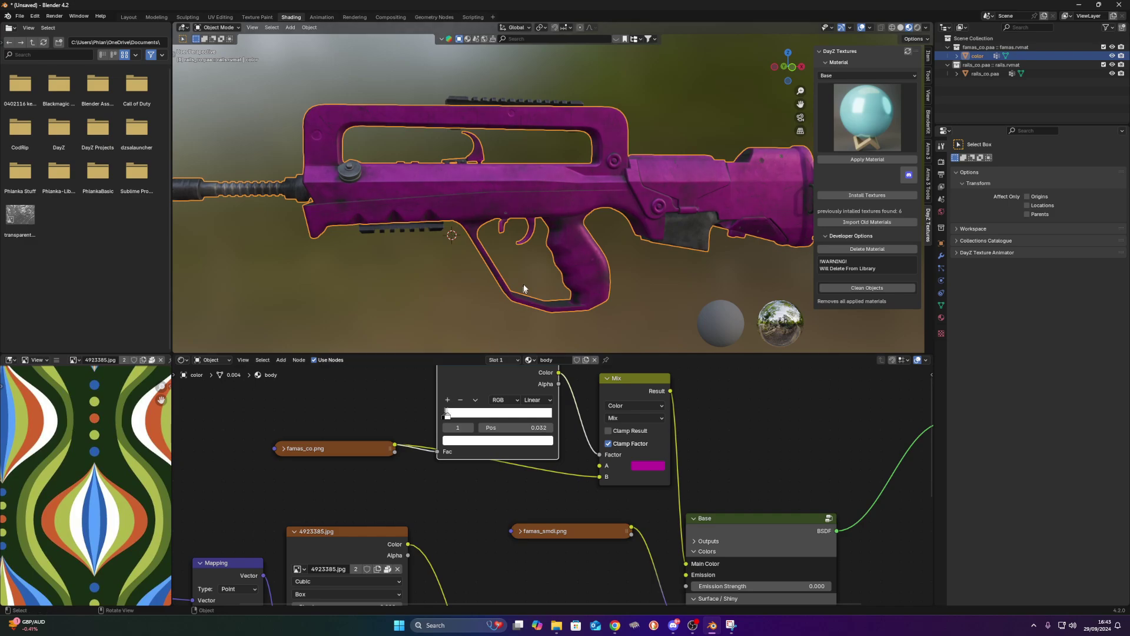
{"action": "middle_click_drag", "start_coordinate": [559, 253], "coordinate": [504, 255]}
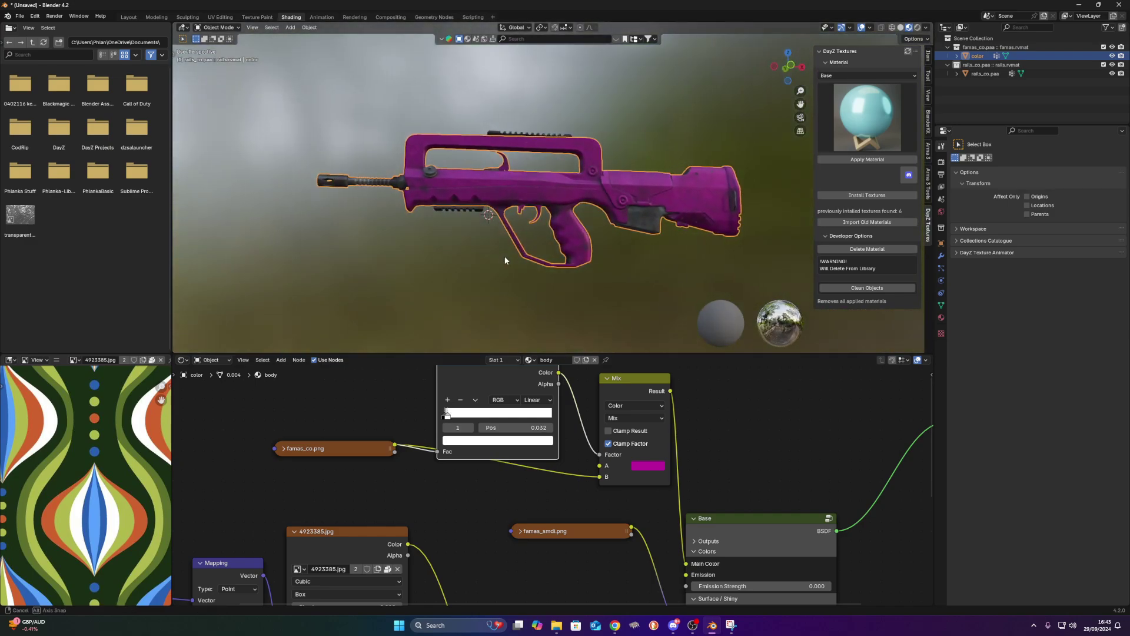
{"action": "scroll", "coordinate": [512, 253], "scroll_direction": "up", "scroll_amount": 4}
- Rearrange the famas_co.png, Color Ramp and Mix nodes so the links into Fac, Factor and B are easy to follow
{"action": "middle_click_drag", "start_coordinate": [355, 449], "coordinate": [413, 489]}
{"action": "left_click_drag", "start_coordinate": [414, 490], "coordinate": [431, 498]}
{"action": "left_click_drag", "start_coordinate": [706, 422], "coordinate": [719, 396]}
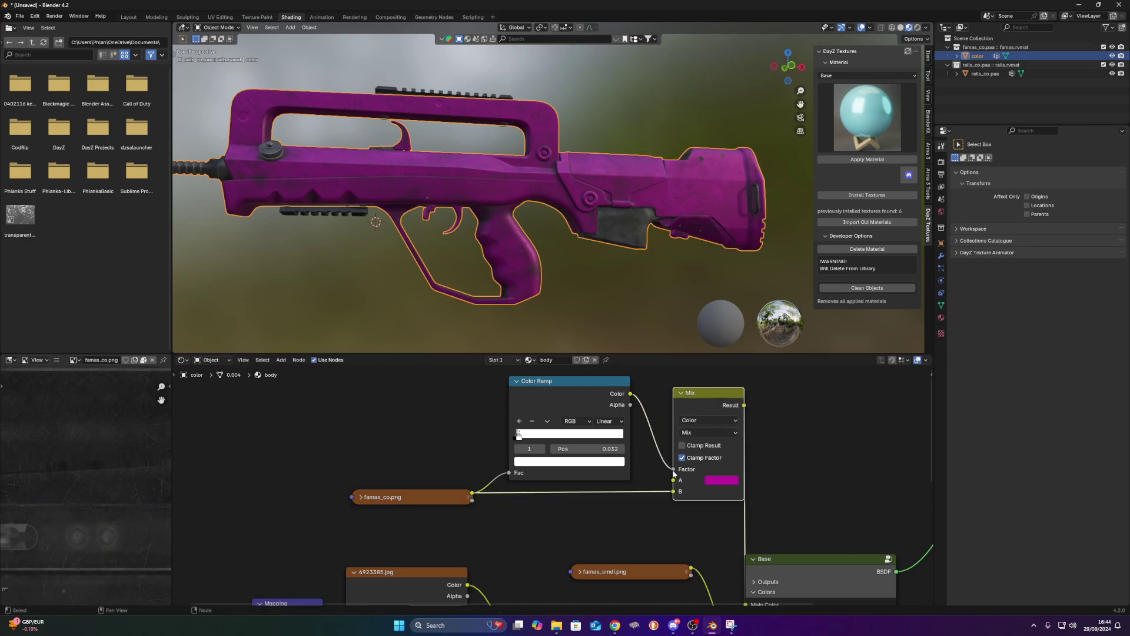
{"action": "scroll", "coordinate": [638, 428], "scroll_direction": "up", "scroll_amount": 2}
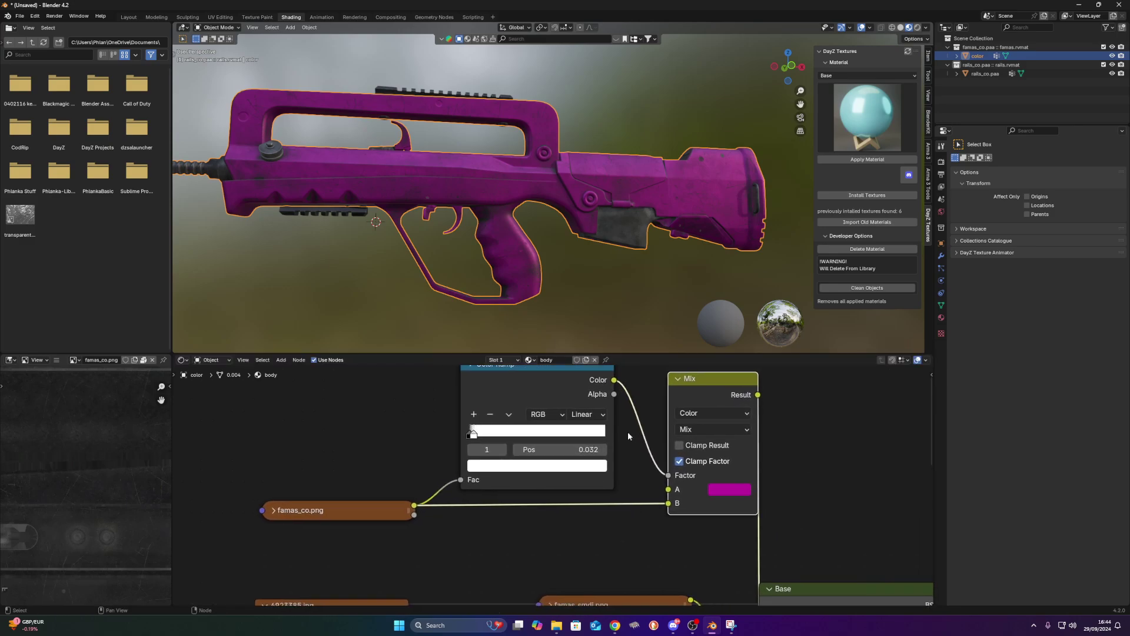
{"action": "scroll", "coordinate": [489, 425], "scroll_direction": "up", "scroll_amount": 3}
{"action": "middle_click_drag", "start_coordinate": [591, 398], "coordinate": [585, 449]}
{"action": "scroll", "coordinate": [578, 433], "scroll_direction": "down", "scroll_amount": 2}
{"action": "left_click_drag", "start_coordinate": [575, 401], "coordinate": [582, 409]}
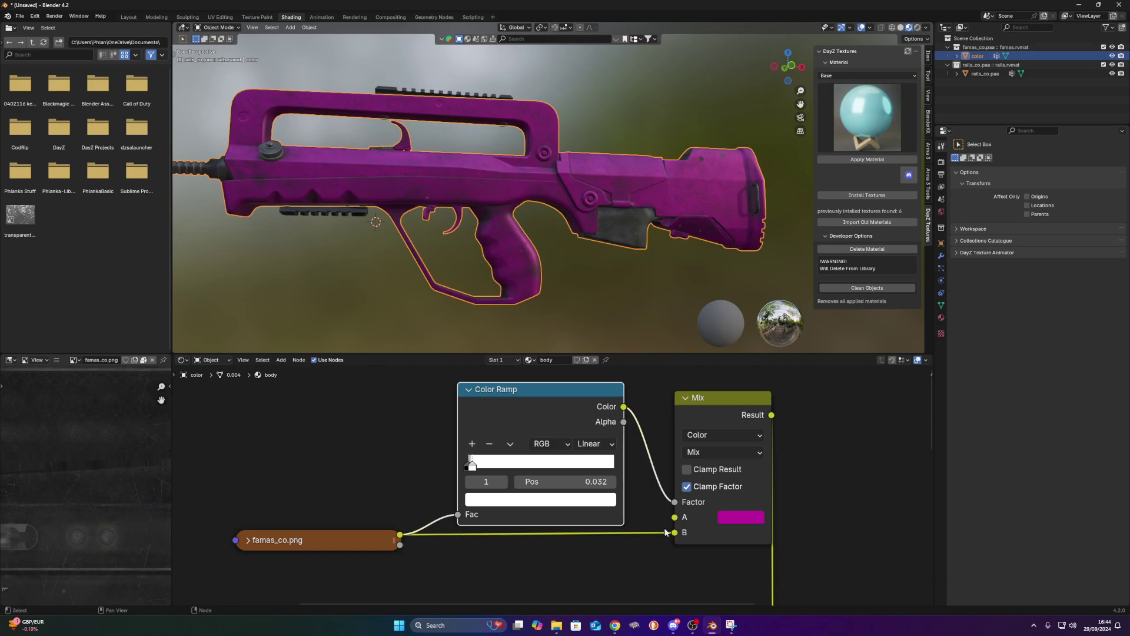
{"action": "left_click_drag", "start_coordinate": [357, 532], "coordinate": [358, 532]}
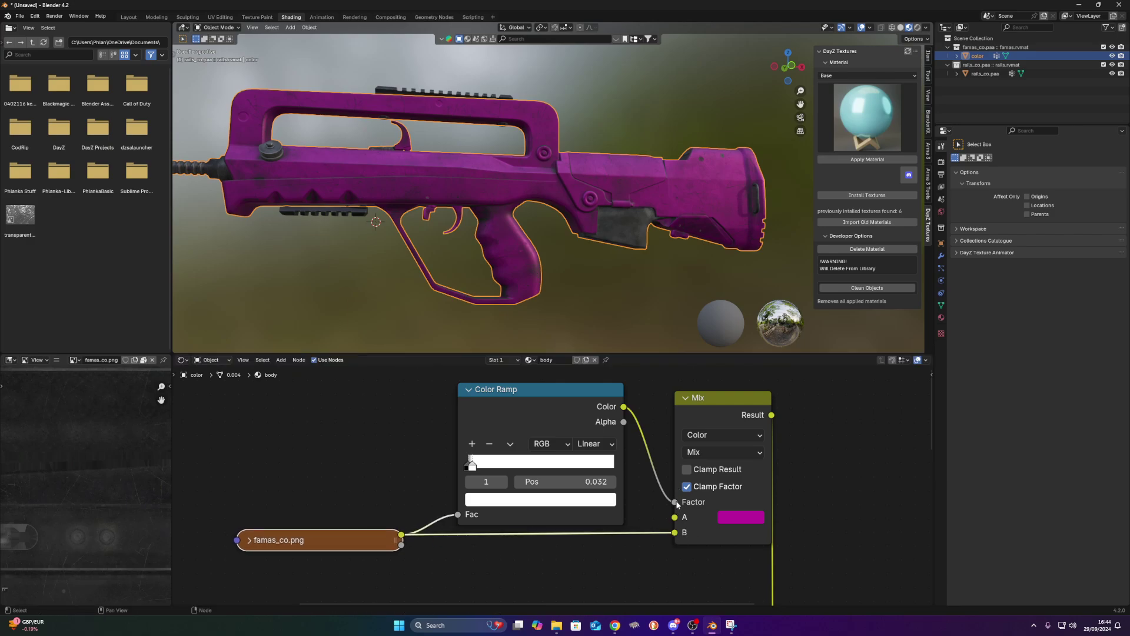
{"action": "left_click_drag", "start_coordinate": [624, 406], "coordinate": [576, 567]}
{"action": "left_click_drag", "start_coordinate": [401, 534], "coordinate": [669, 532]}
{"action": "left_click_drag", "start_coordinate": [707, 408], "coordinate": [758, 352]}
- Change the Mix node's A colour to yellow and check the wear on the weapon
{"action": "left_click", "coordinate": [743, 523]}
{"action": "middle_click_drag", "start_coordinate": [628, 345], "coordinate": [555, 275]}
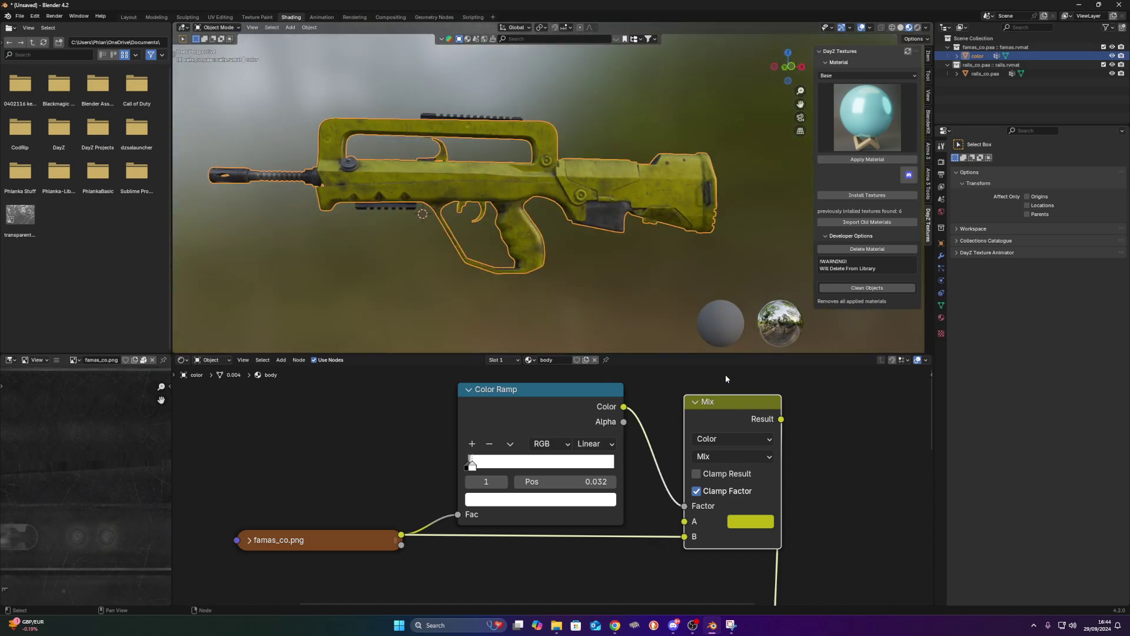
{"action": "scroll", "coordinate": [444, 200], "scroll_direction": "up", "scroll_amount": 3}
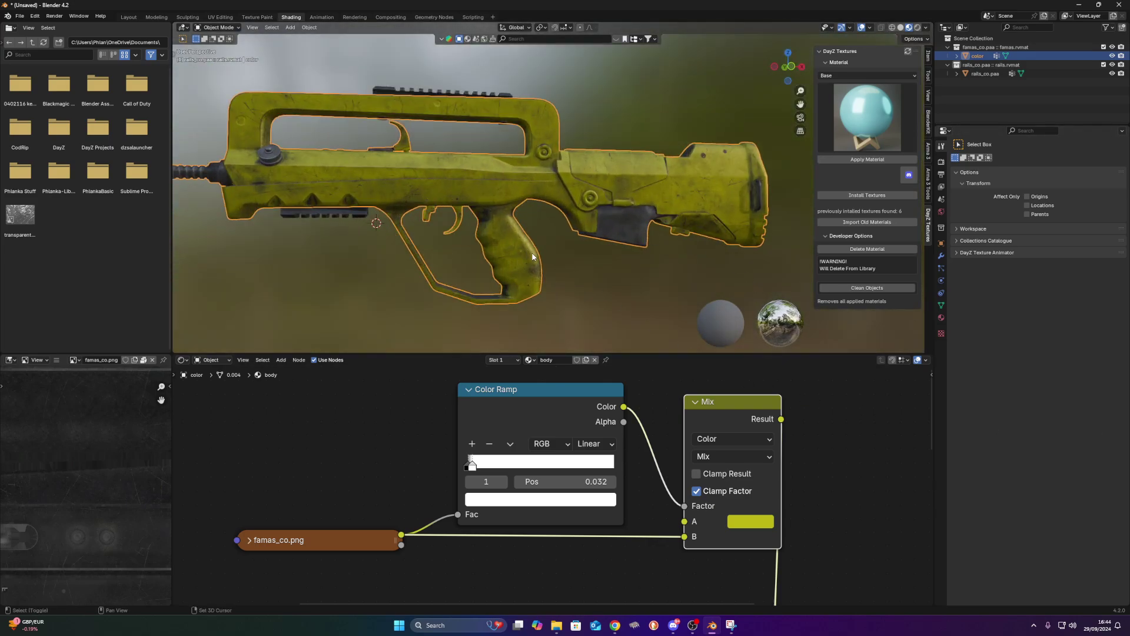
- Link the 4923385.jpg node's Color output back to the Mix node's A input
{"action": "scroll", "coordinate": [468, 557], "scroll_direction": "down", "scroll_amount": 4}
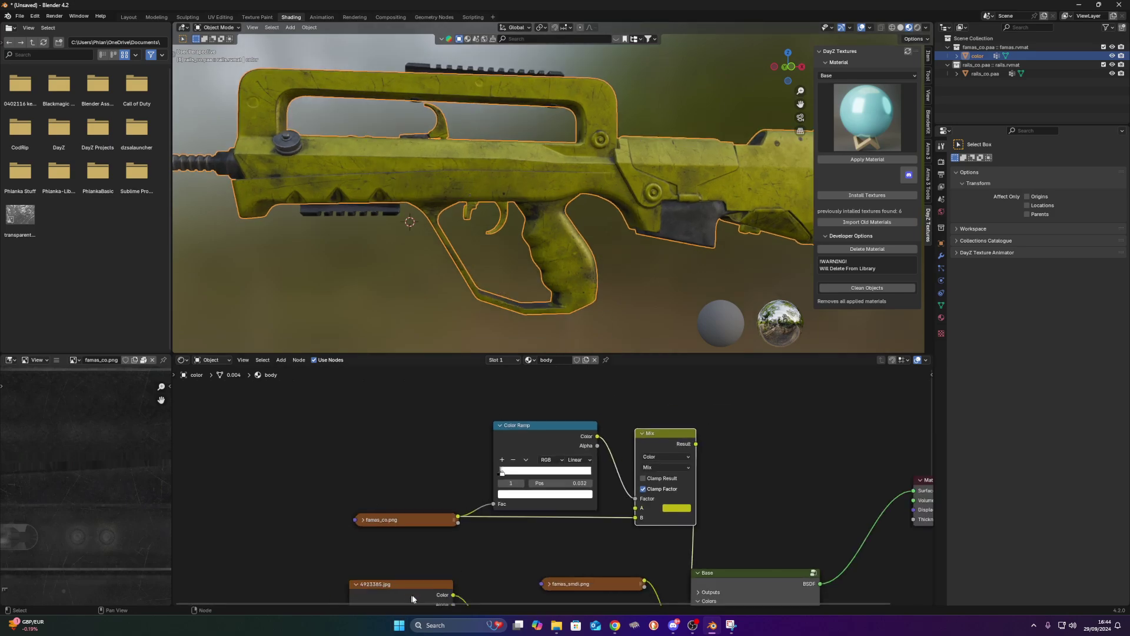
{"action": "left_click_drag", "start_coordinate": [499, 531], "coordinate": [654, 456]}
- Set the Mapping node's scale to X 0.980, Y -0.940 and Z 0.980 and inspect the enlarged pattern around the weapon
{"action": "middle_click_drag", "start_coordinate": [493, 541], "coordinate": [591, 419]}
{"action": "left_click_drag", "start_coordinate": [452, 526], "coordinate": [333, 540]}
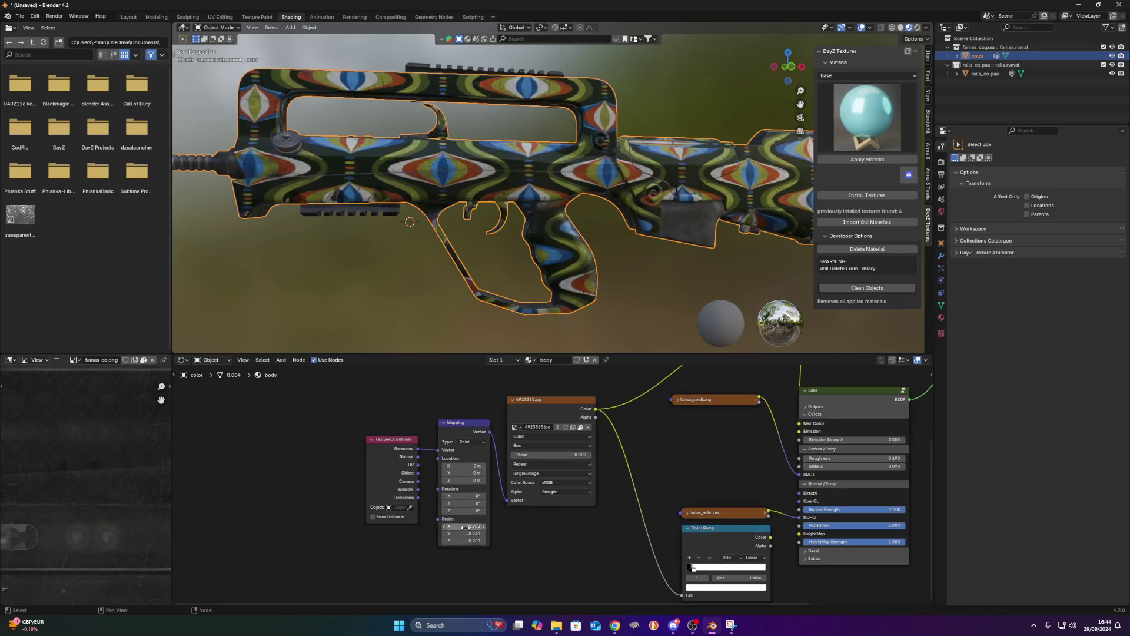
{"action": "scroll", "coordinate": [511, 213], "scroll_direction": "down", "scroll_amount": 2}
{"action": "middle_click_drag", "start_coordinate": [511, 213], "coordinate": [659, 239]}
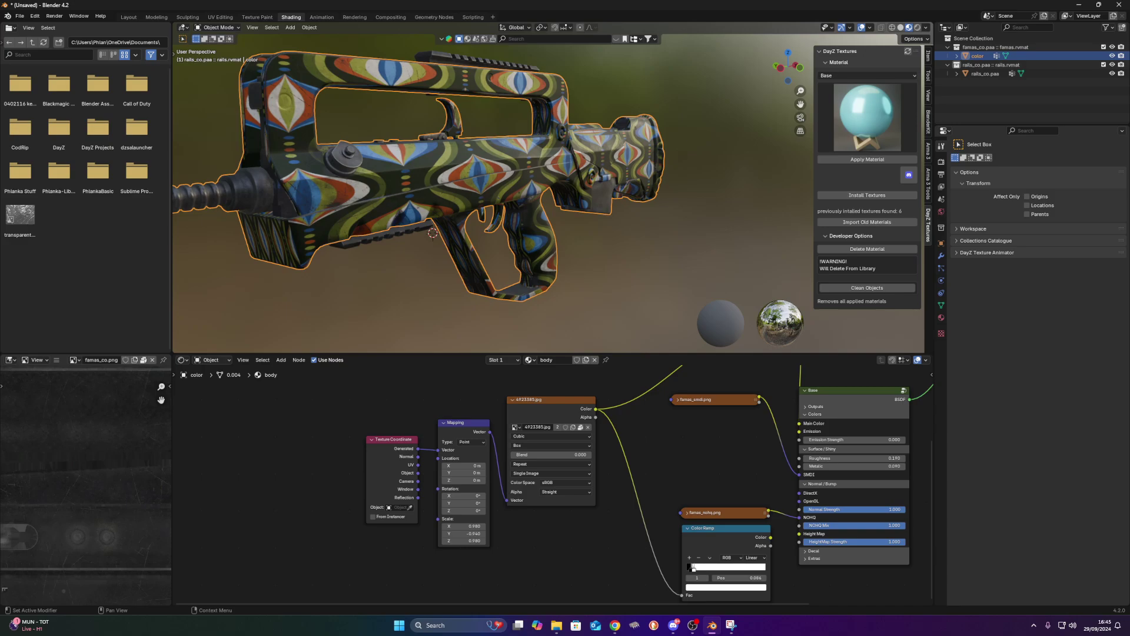
{"action": "middle_click_drag", "start_coordinate": [565, 224], "coordinate": [522, 170]}
{"action": "scroll", "coordinate": [629, 225], "scroll_direction": "down", "scroll_amount": 1}
{"action": "scroll", "coordinate": [503, 179], "scroll_direction": "up", "scroll_amount": 1}
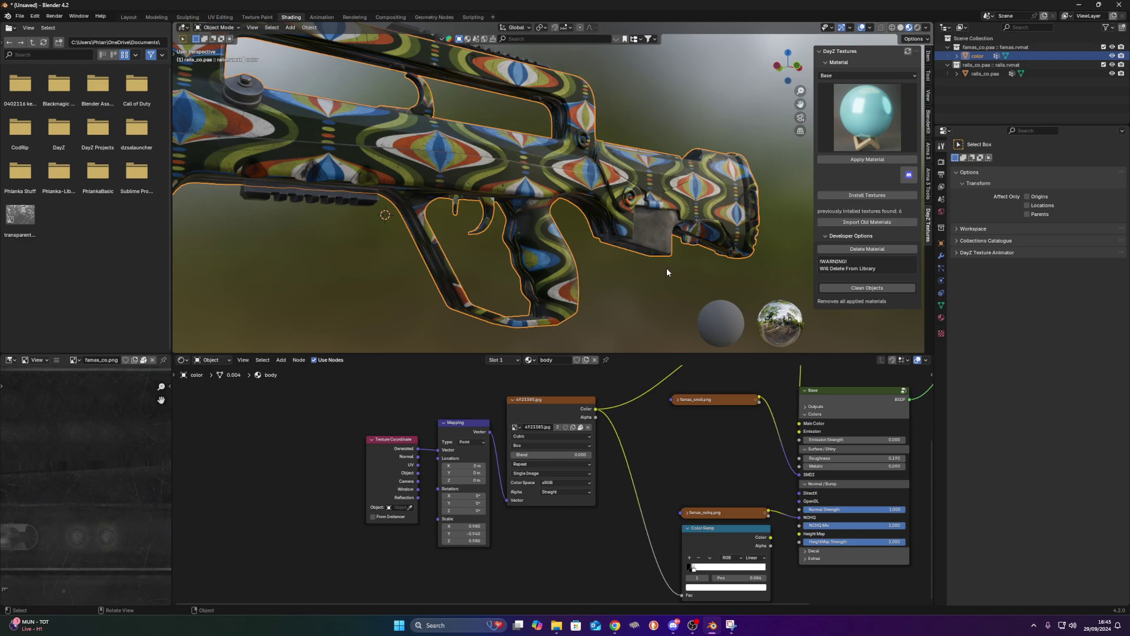